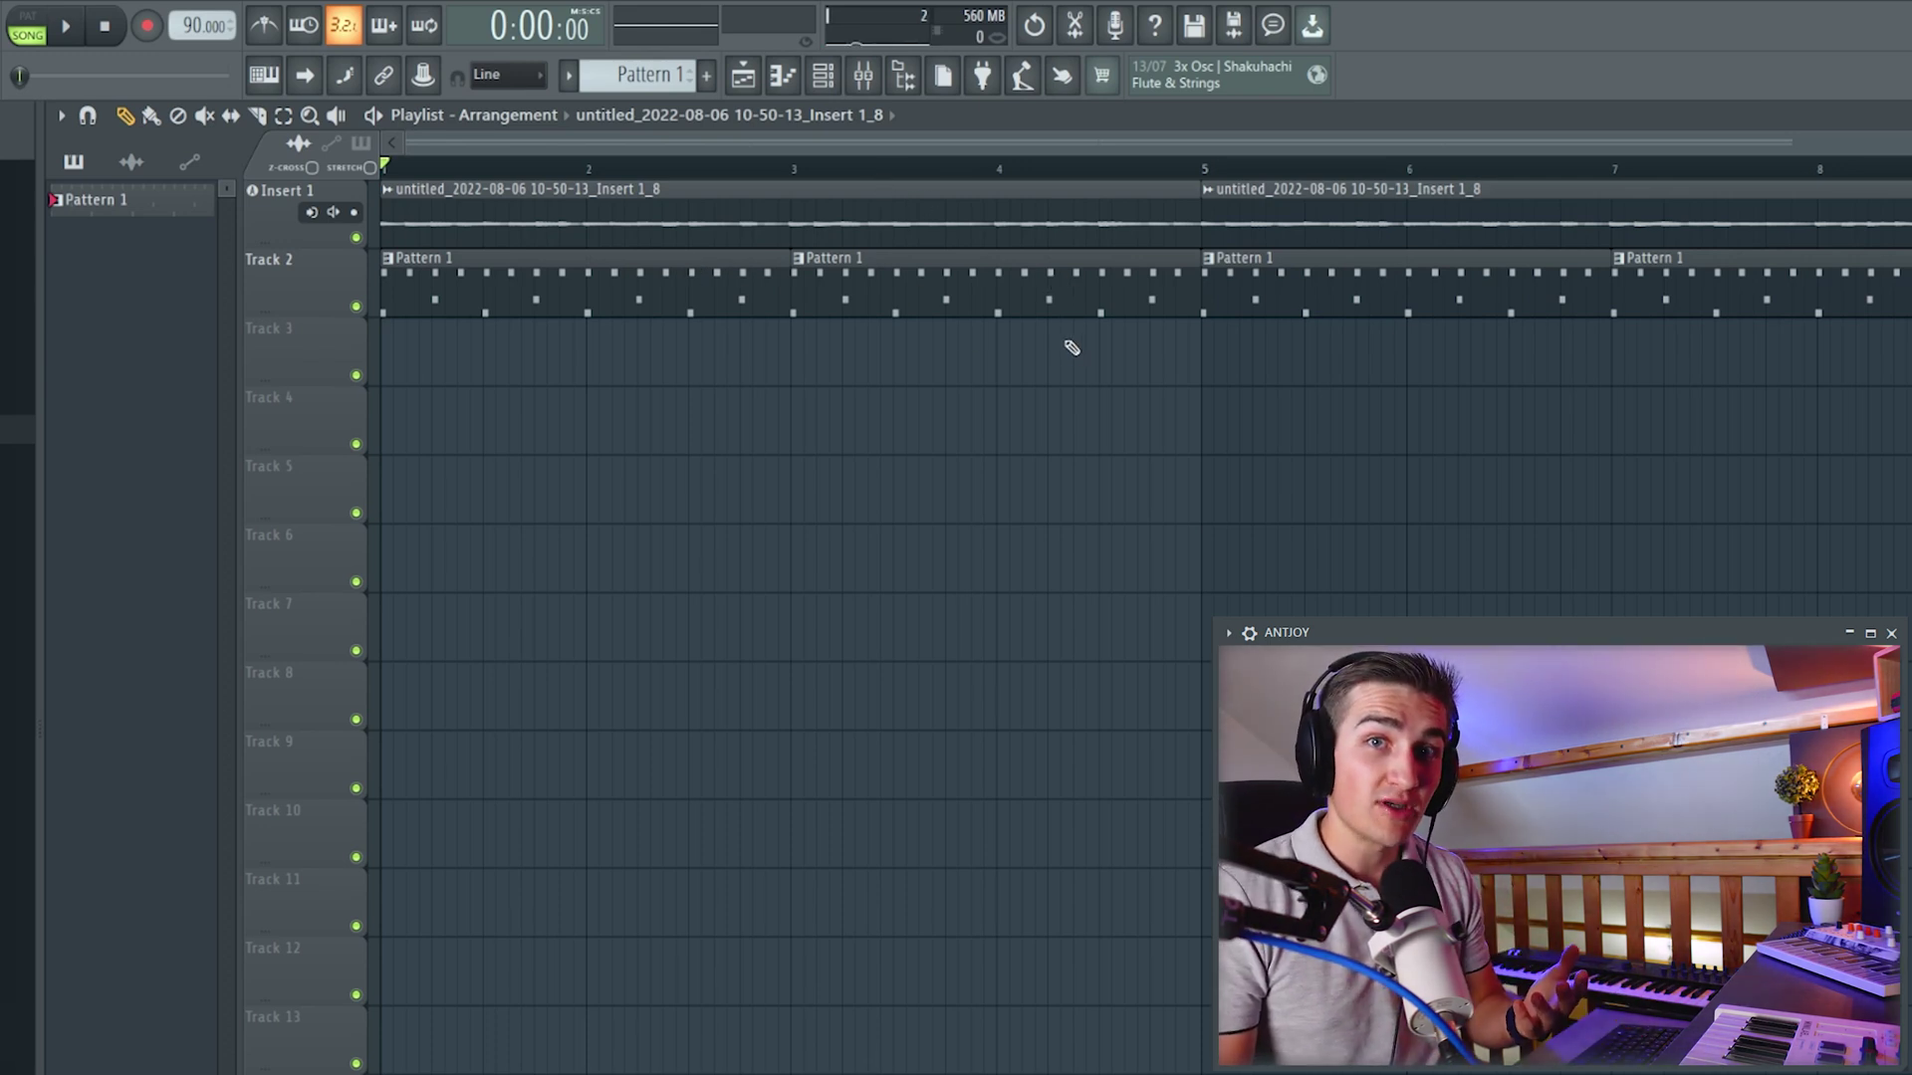
Add a Patcher generator channel to the channel rack and look at its Surface and Map pages.
{"action": "key", "text": "F6"}
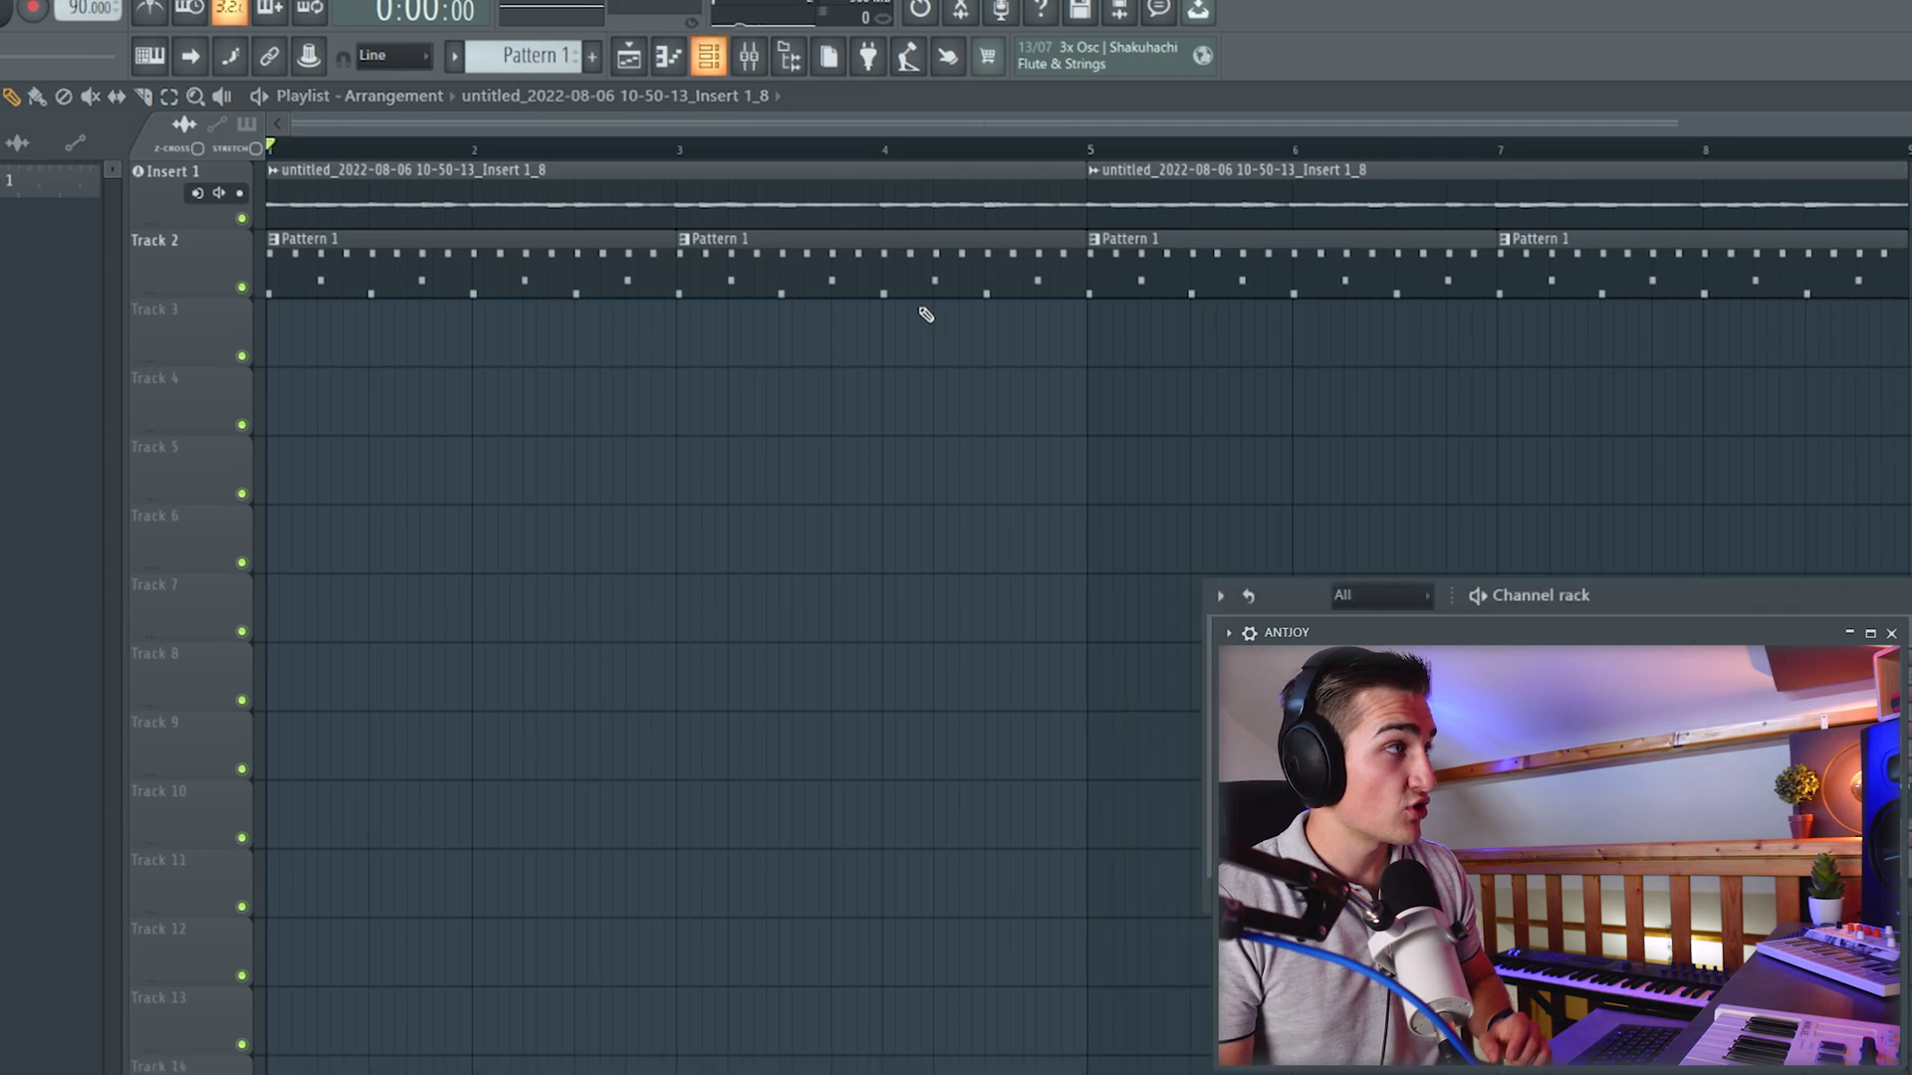
{"action": "left_click", "coordinate": [585, 768]}
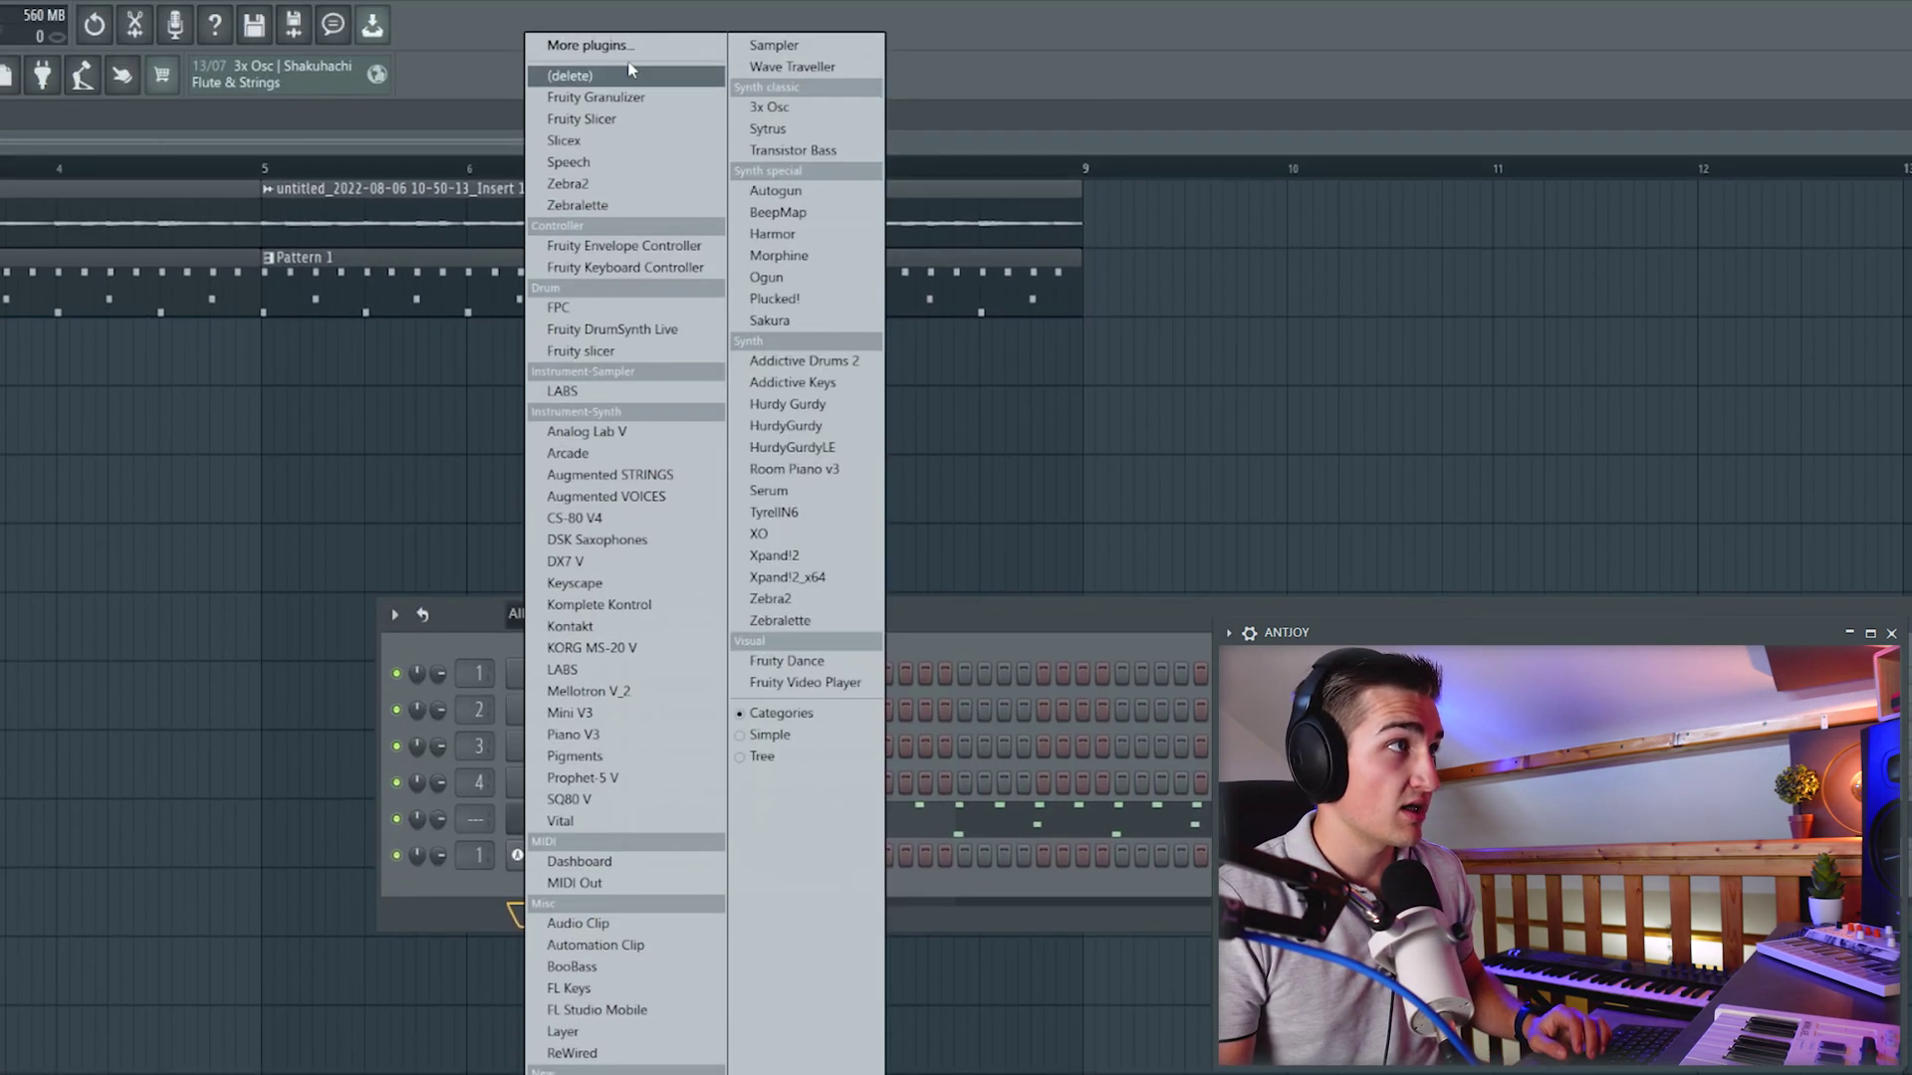
{"action": "left_click", "coordinate": [617, 44]}
{"action": "type", "text": "pa"}
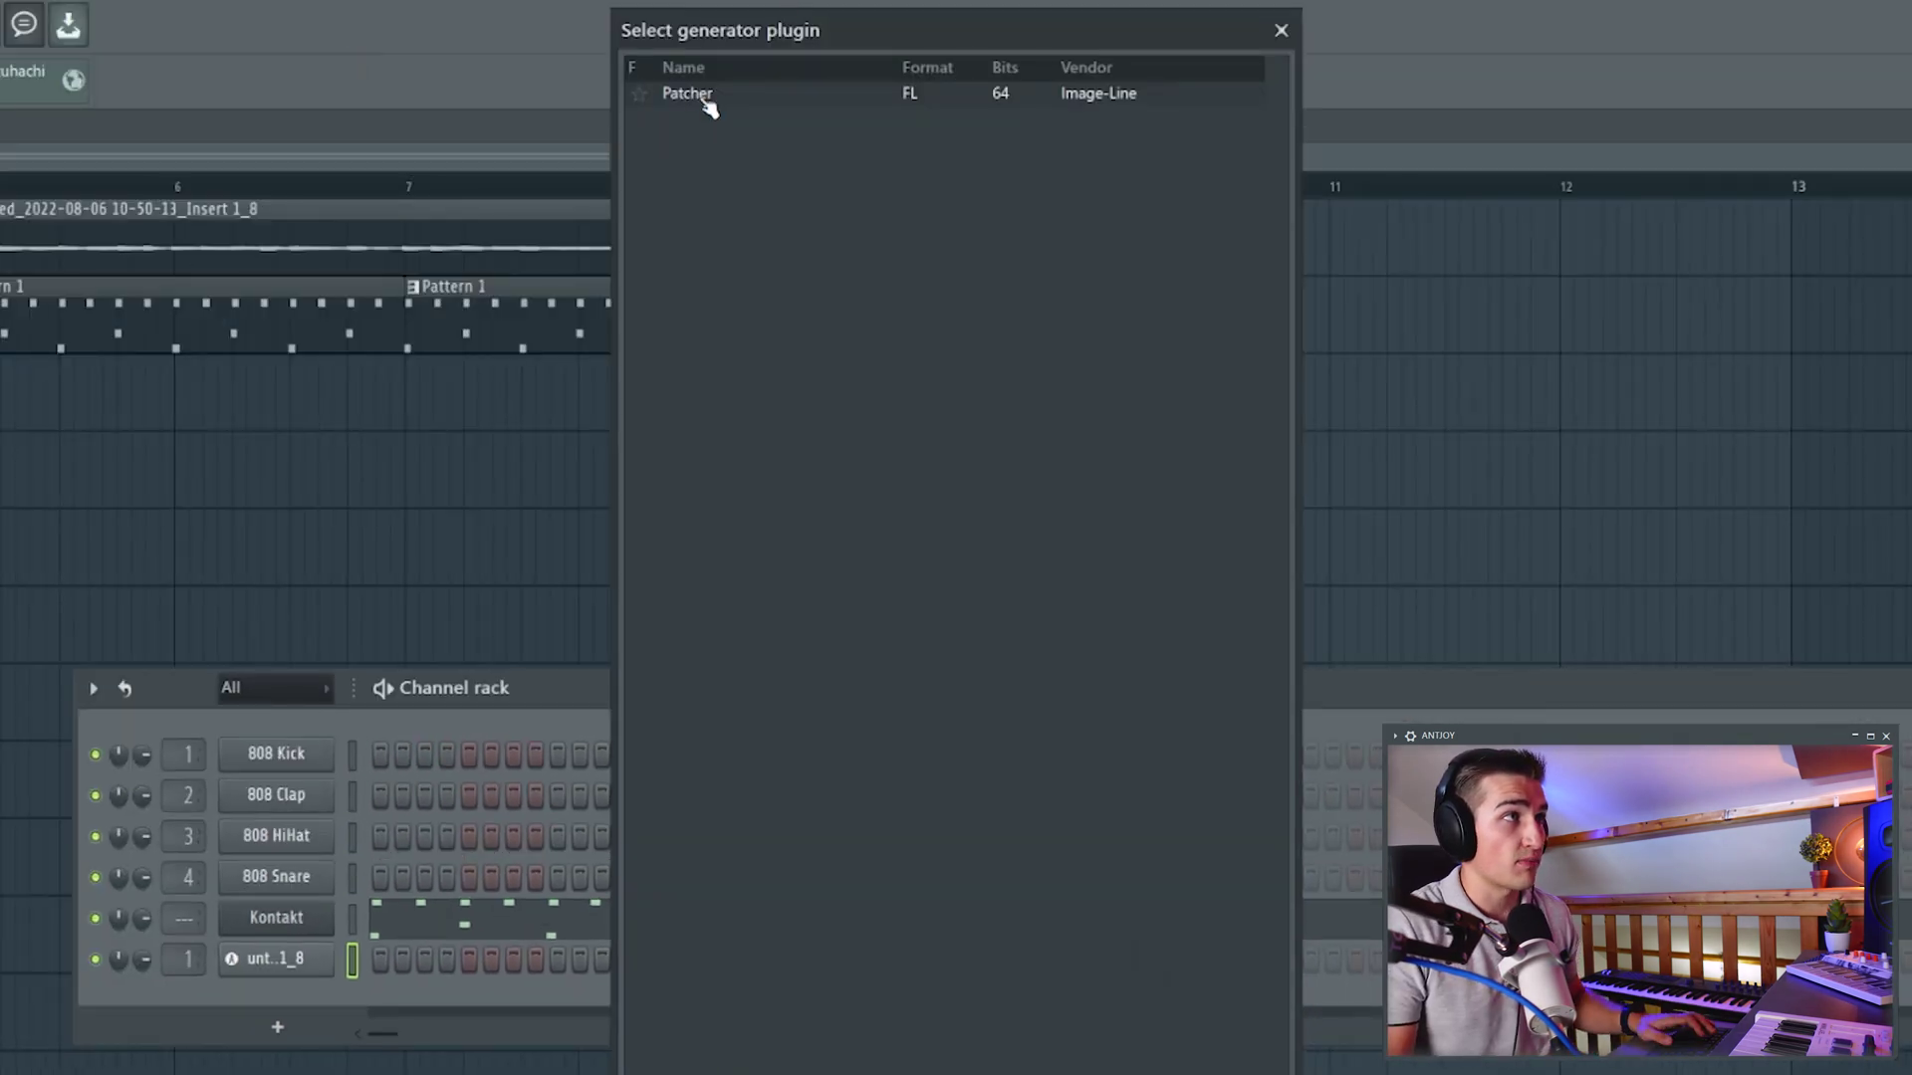
{"action": "double_click", "coordinate": [705, 100]}
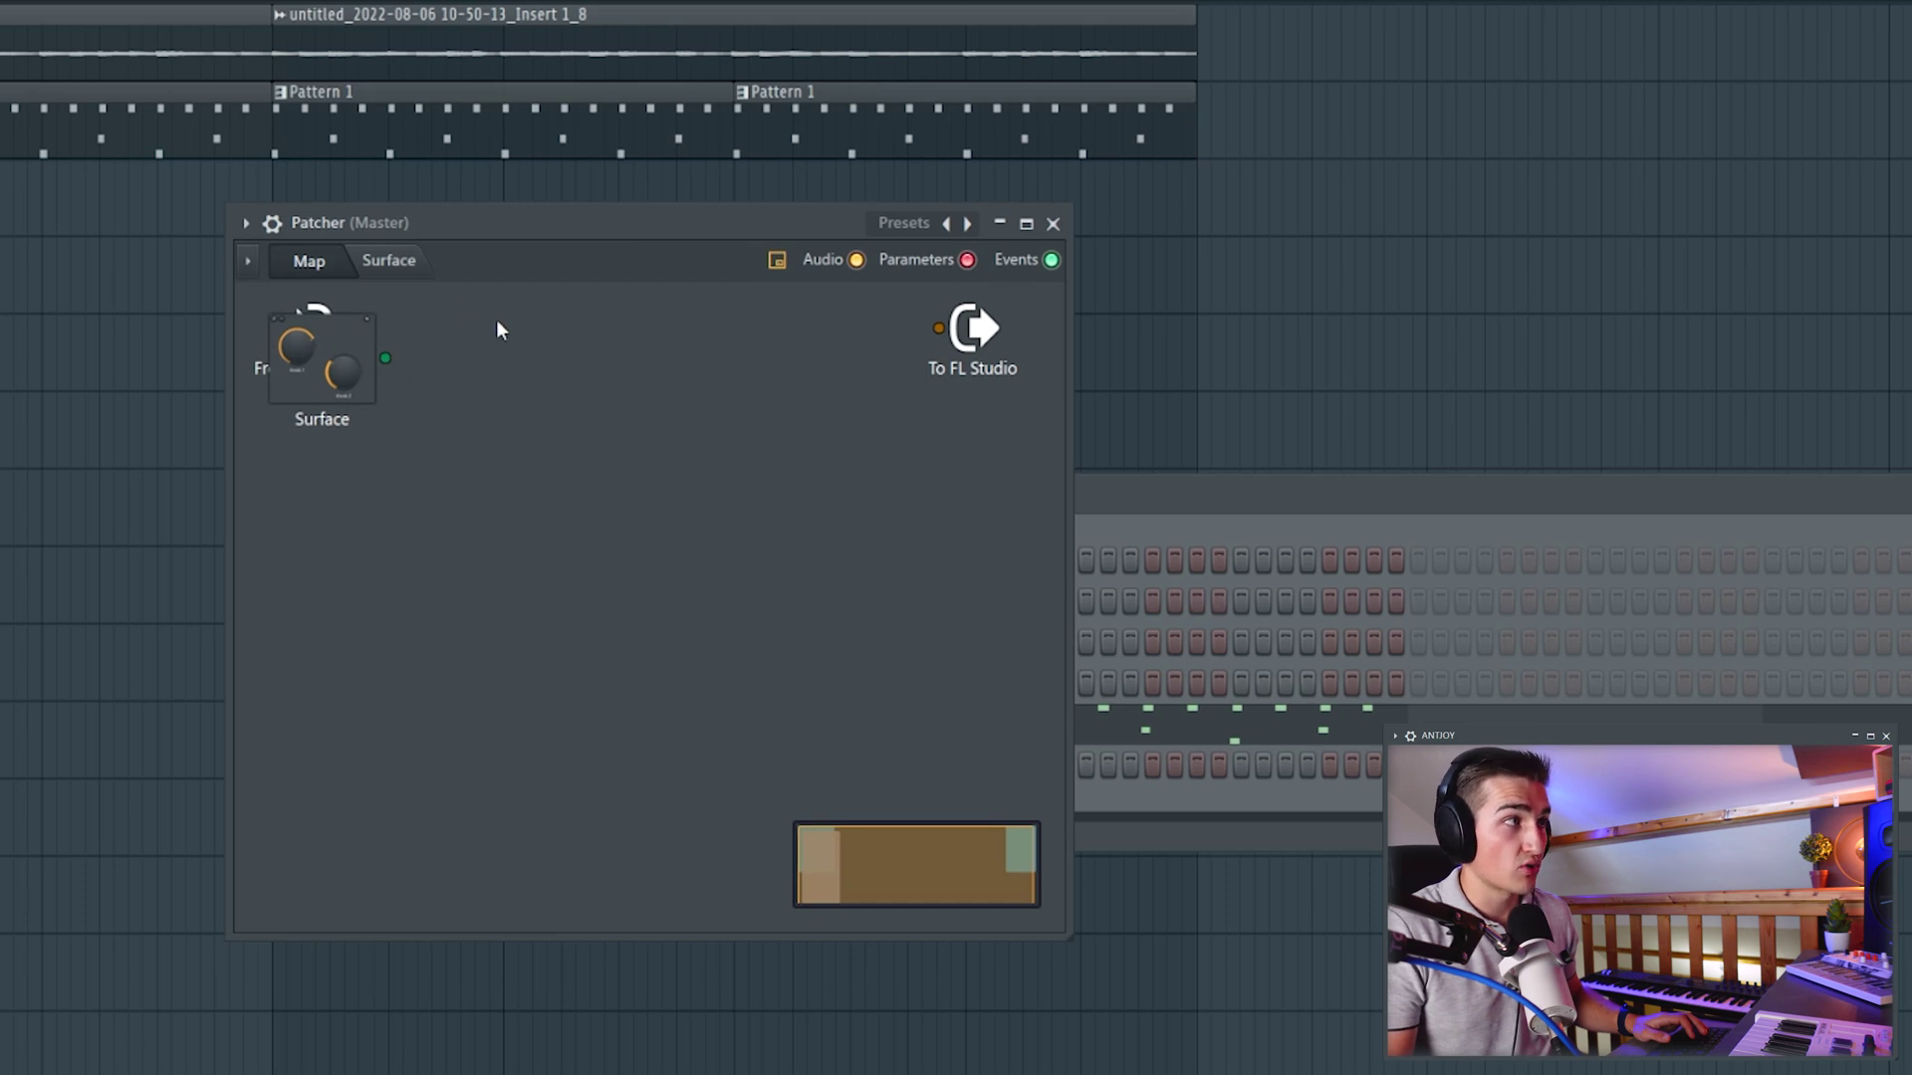
{"action": "left_click", "coordinate": [388, 262]}
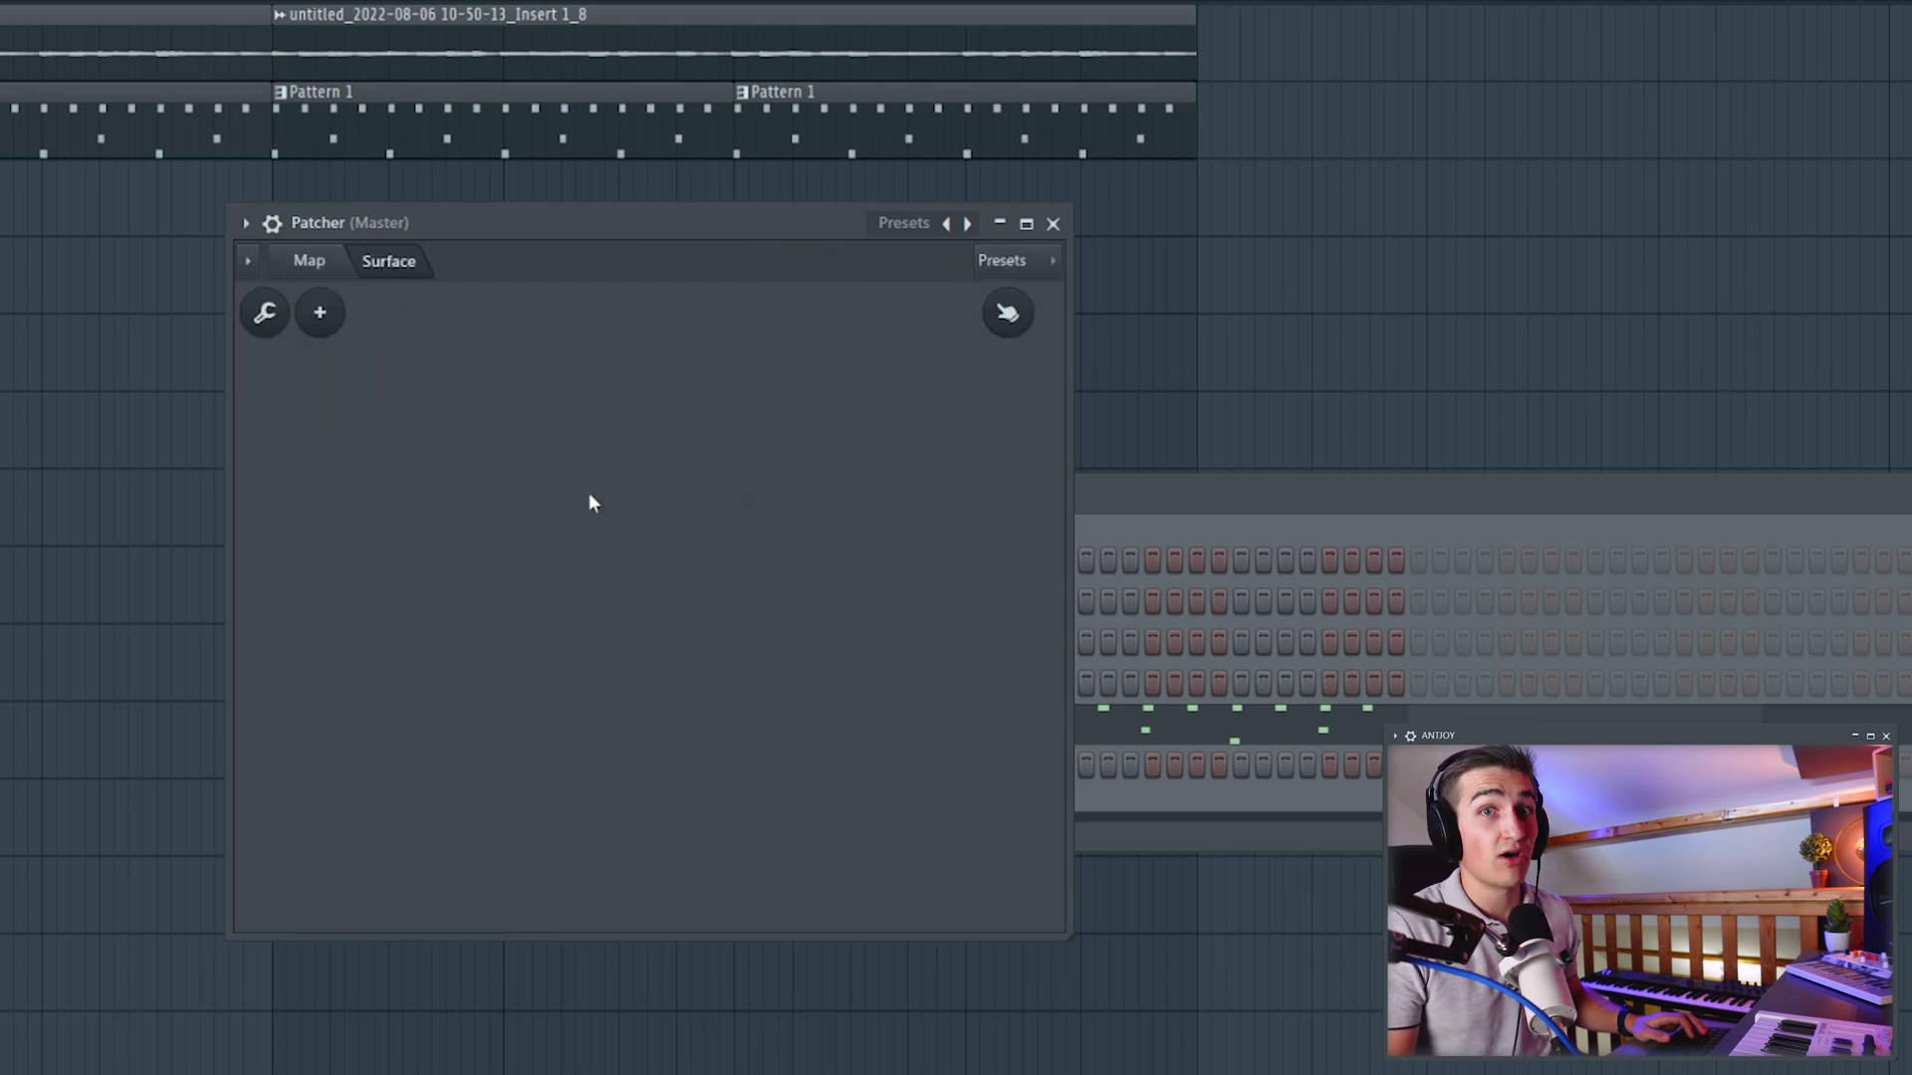
{"action": "left_click", "coordinate": [307, 263]}
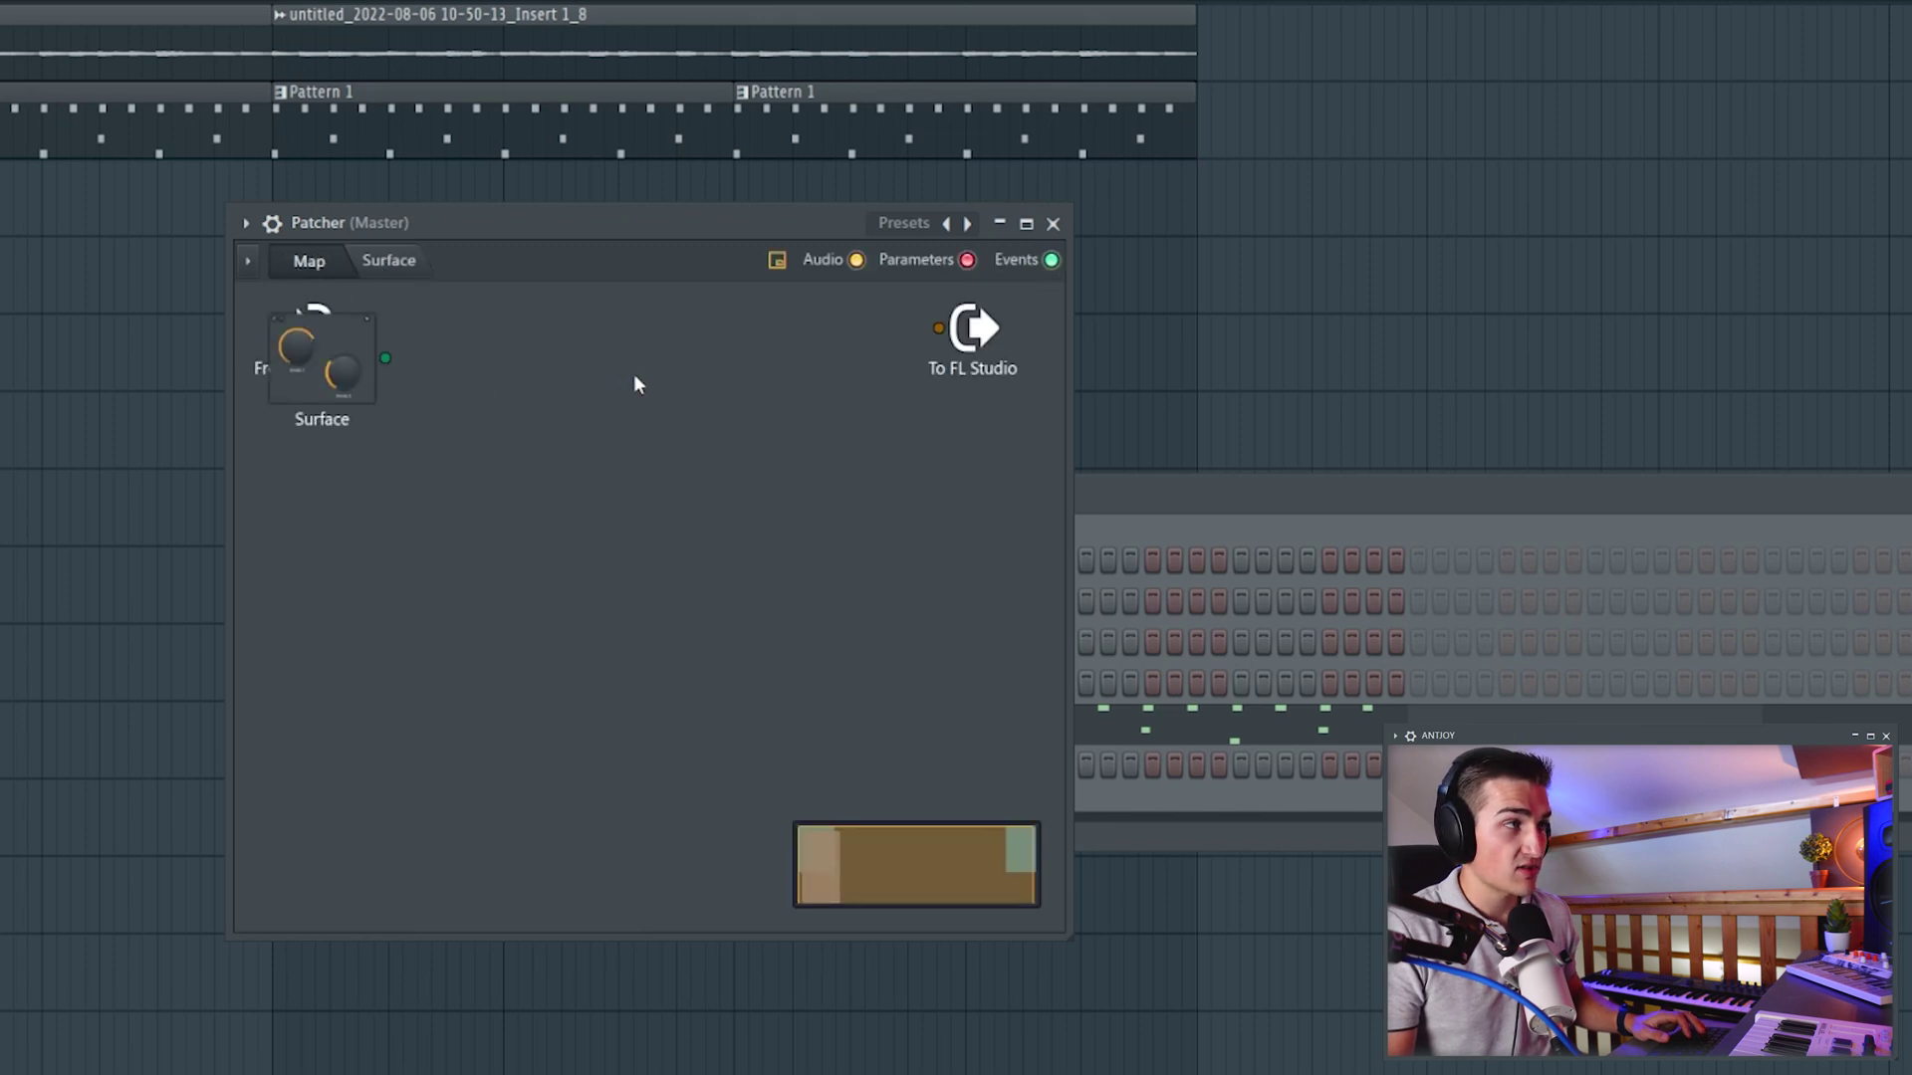
Load the Plucker preset in Patcher, enlarge the window, and inspect its module map and controls.
{"action": "left_click", "coordinate": [904, 225]}
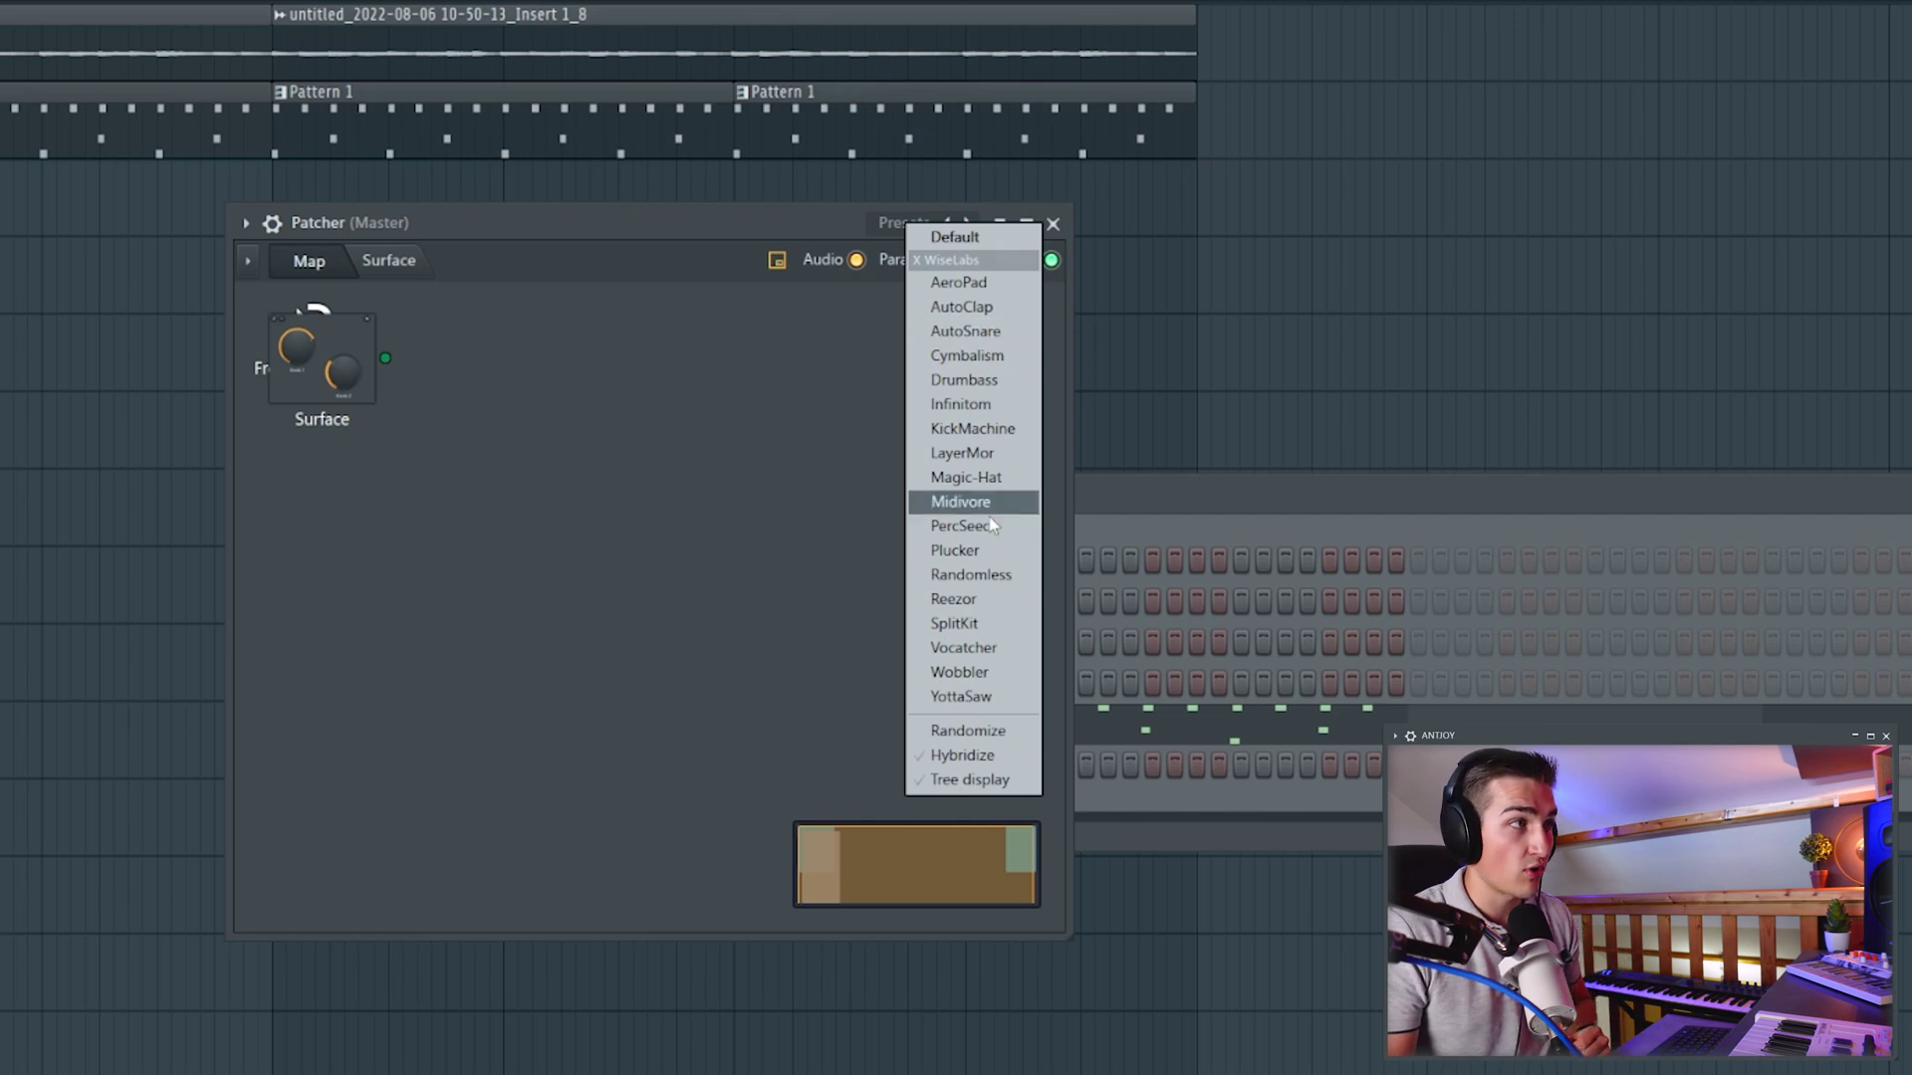
{"action": "left_click", "coordinate": [995, 551]}
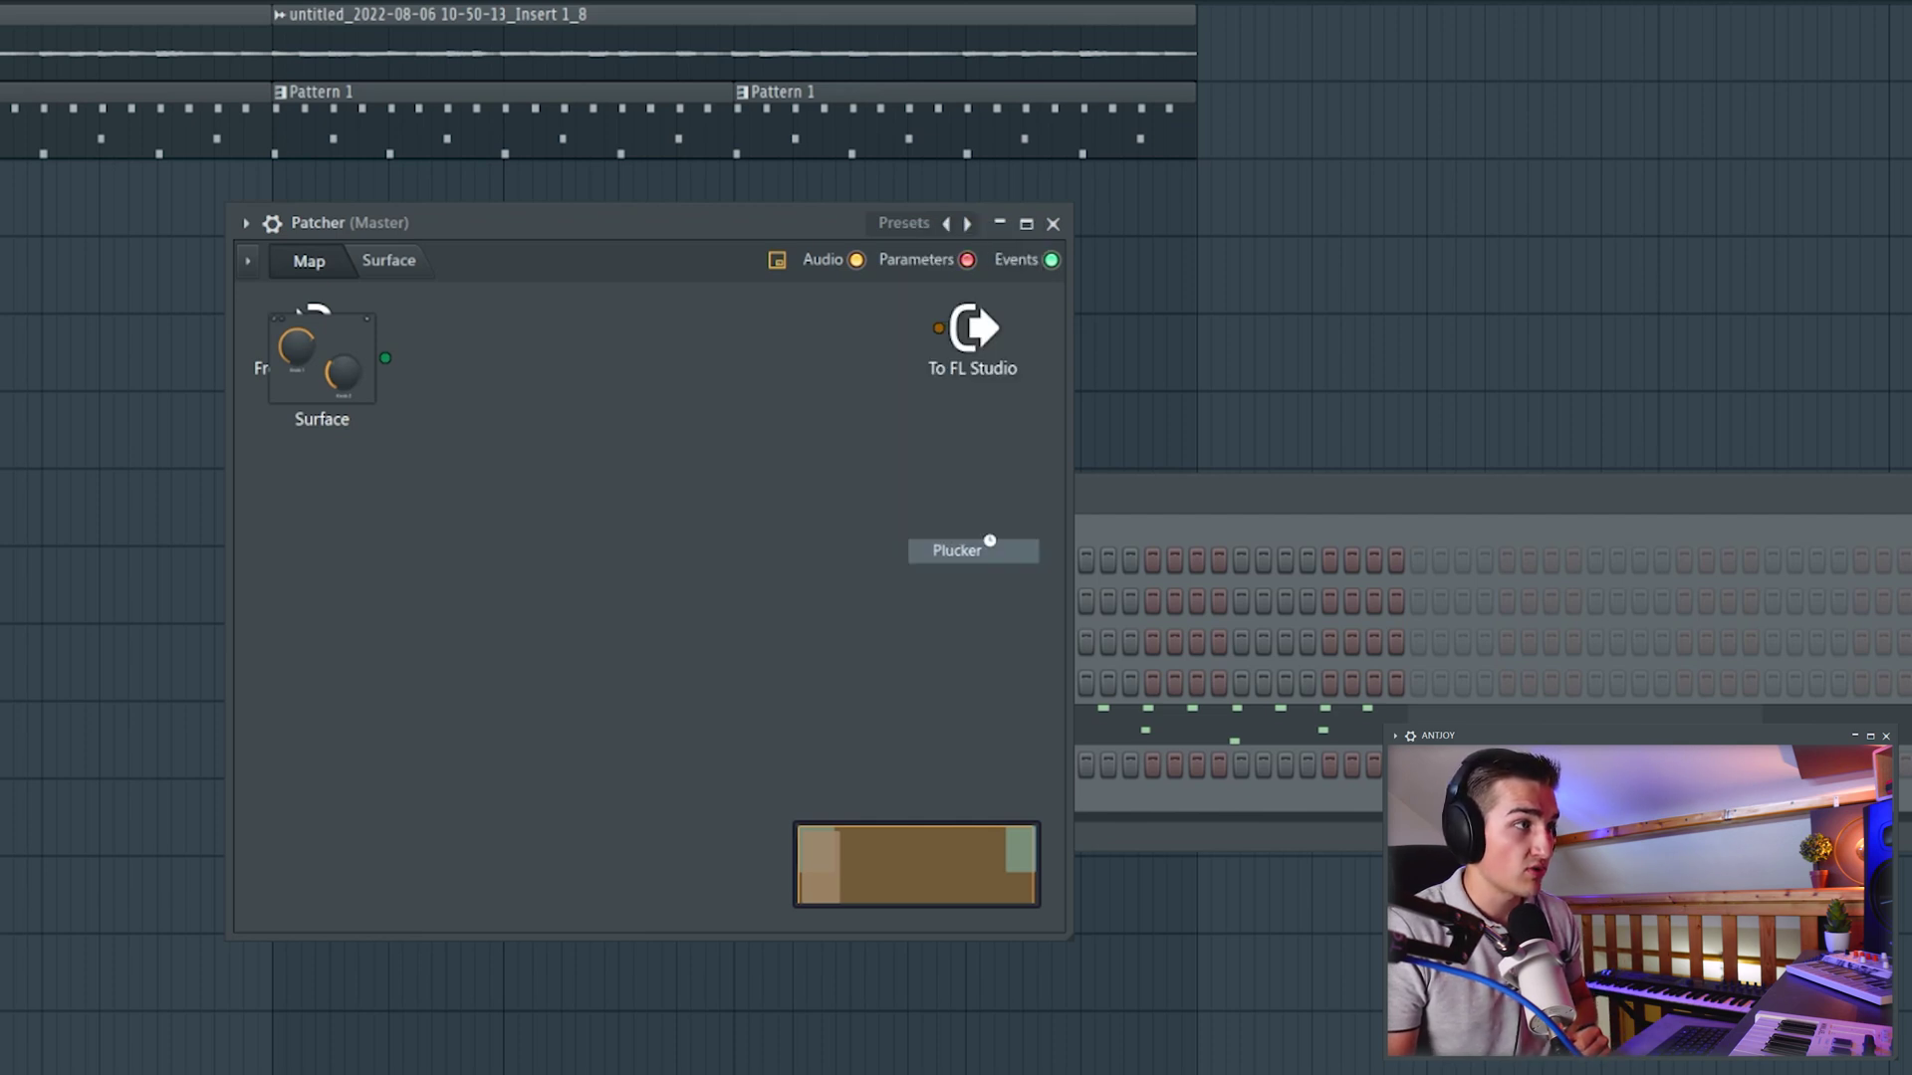
{"action": "left_click", "coordinate": [317, 261]}
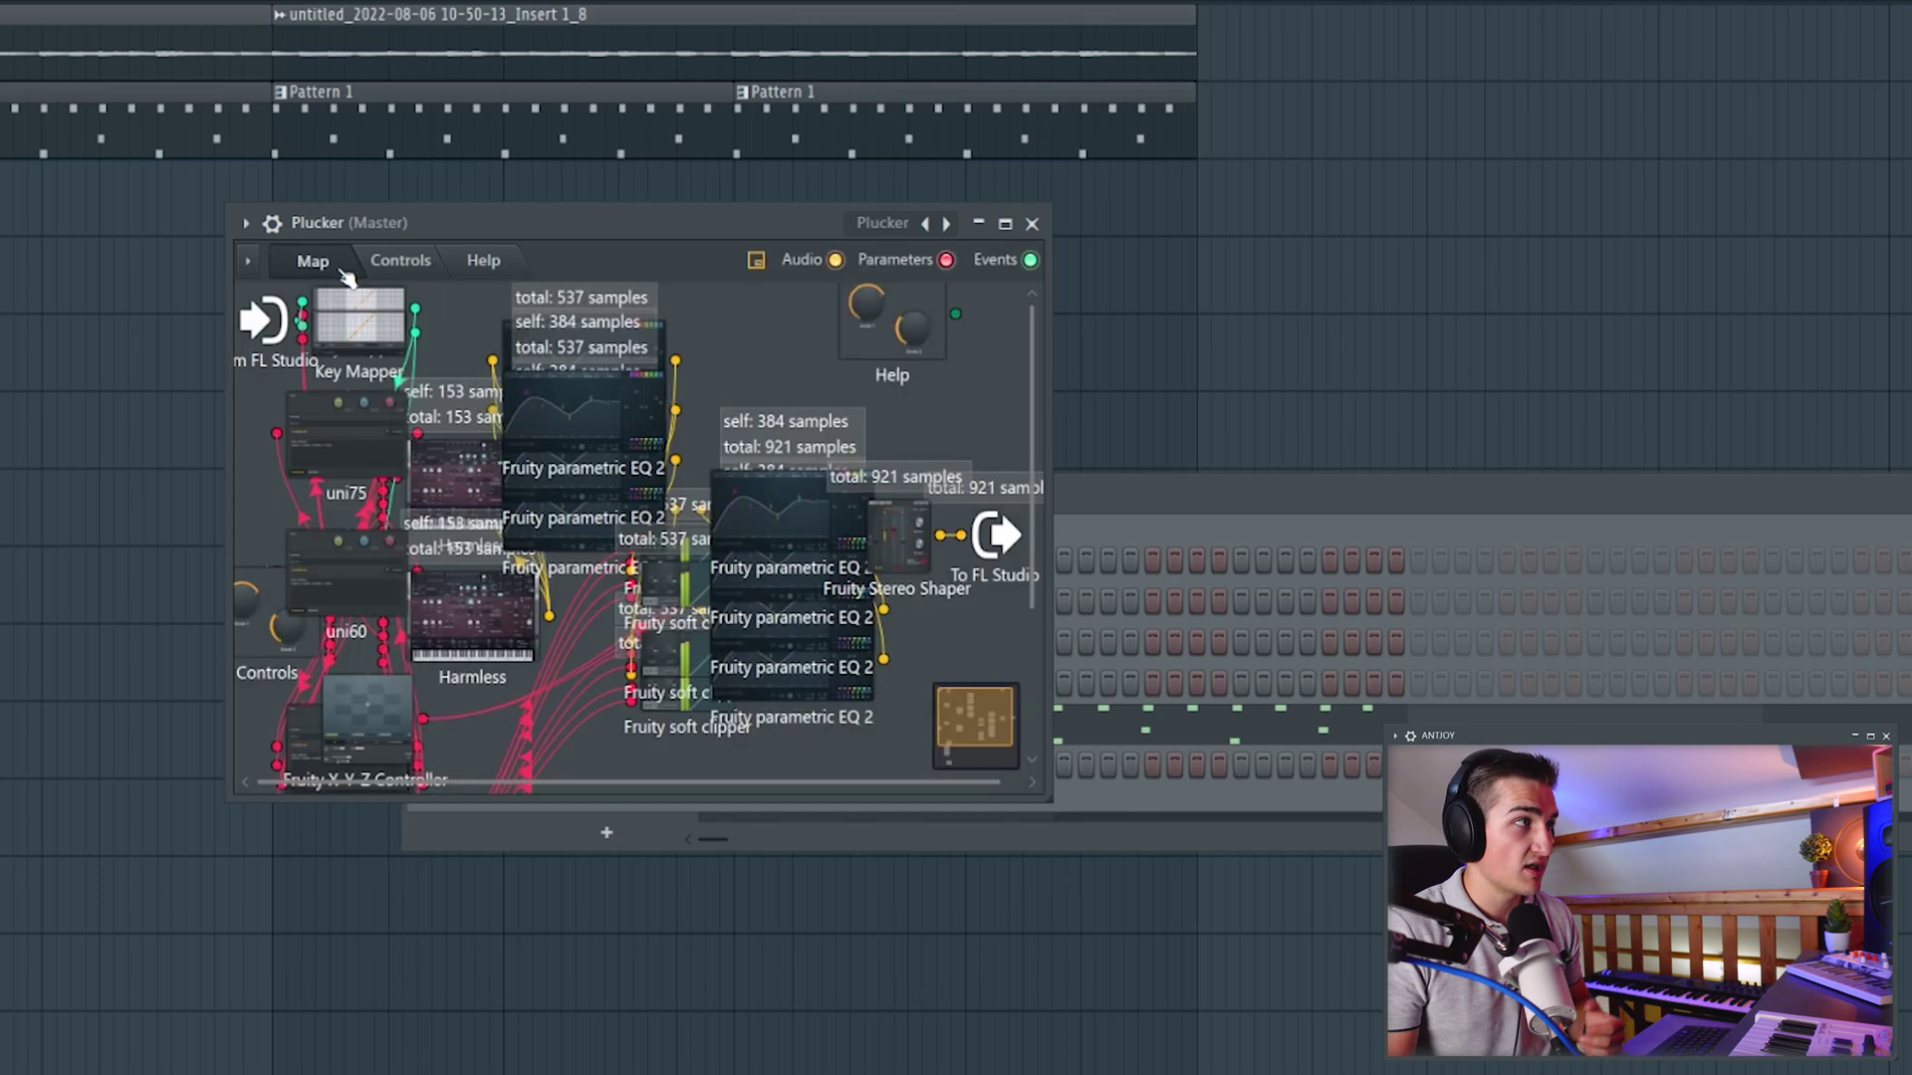
{"action": "left_click_drag", "start_coordinate": [1049, 799], "coordinate": [1448, 1046]}
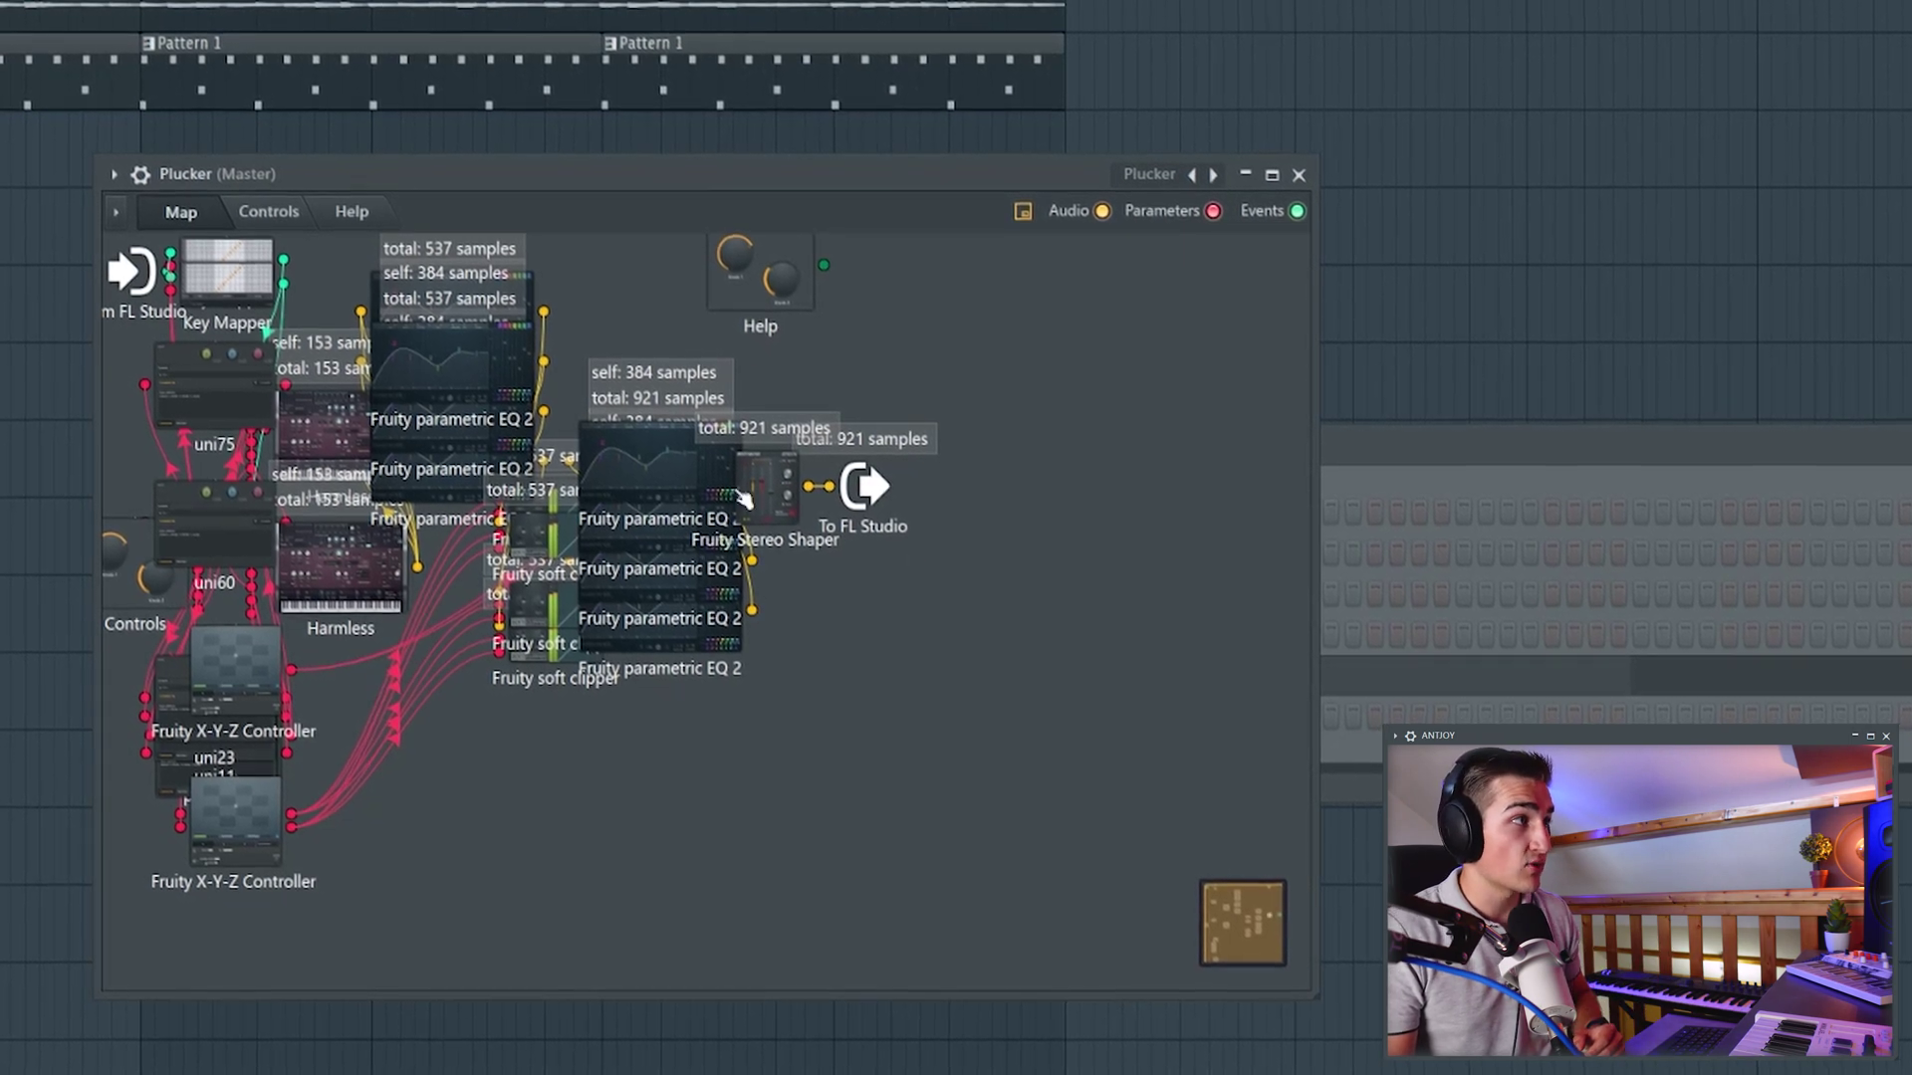
{"action": "left_click", "coordinate": [268, 213]}
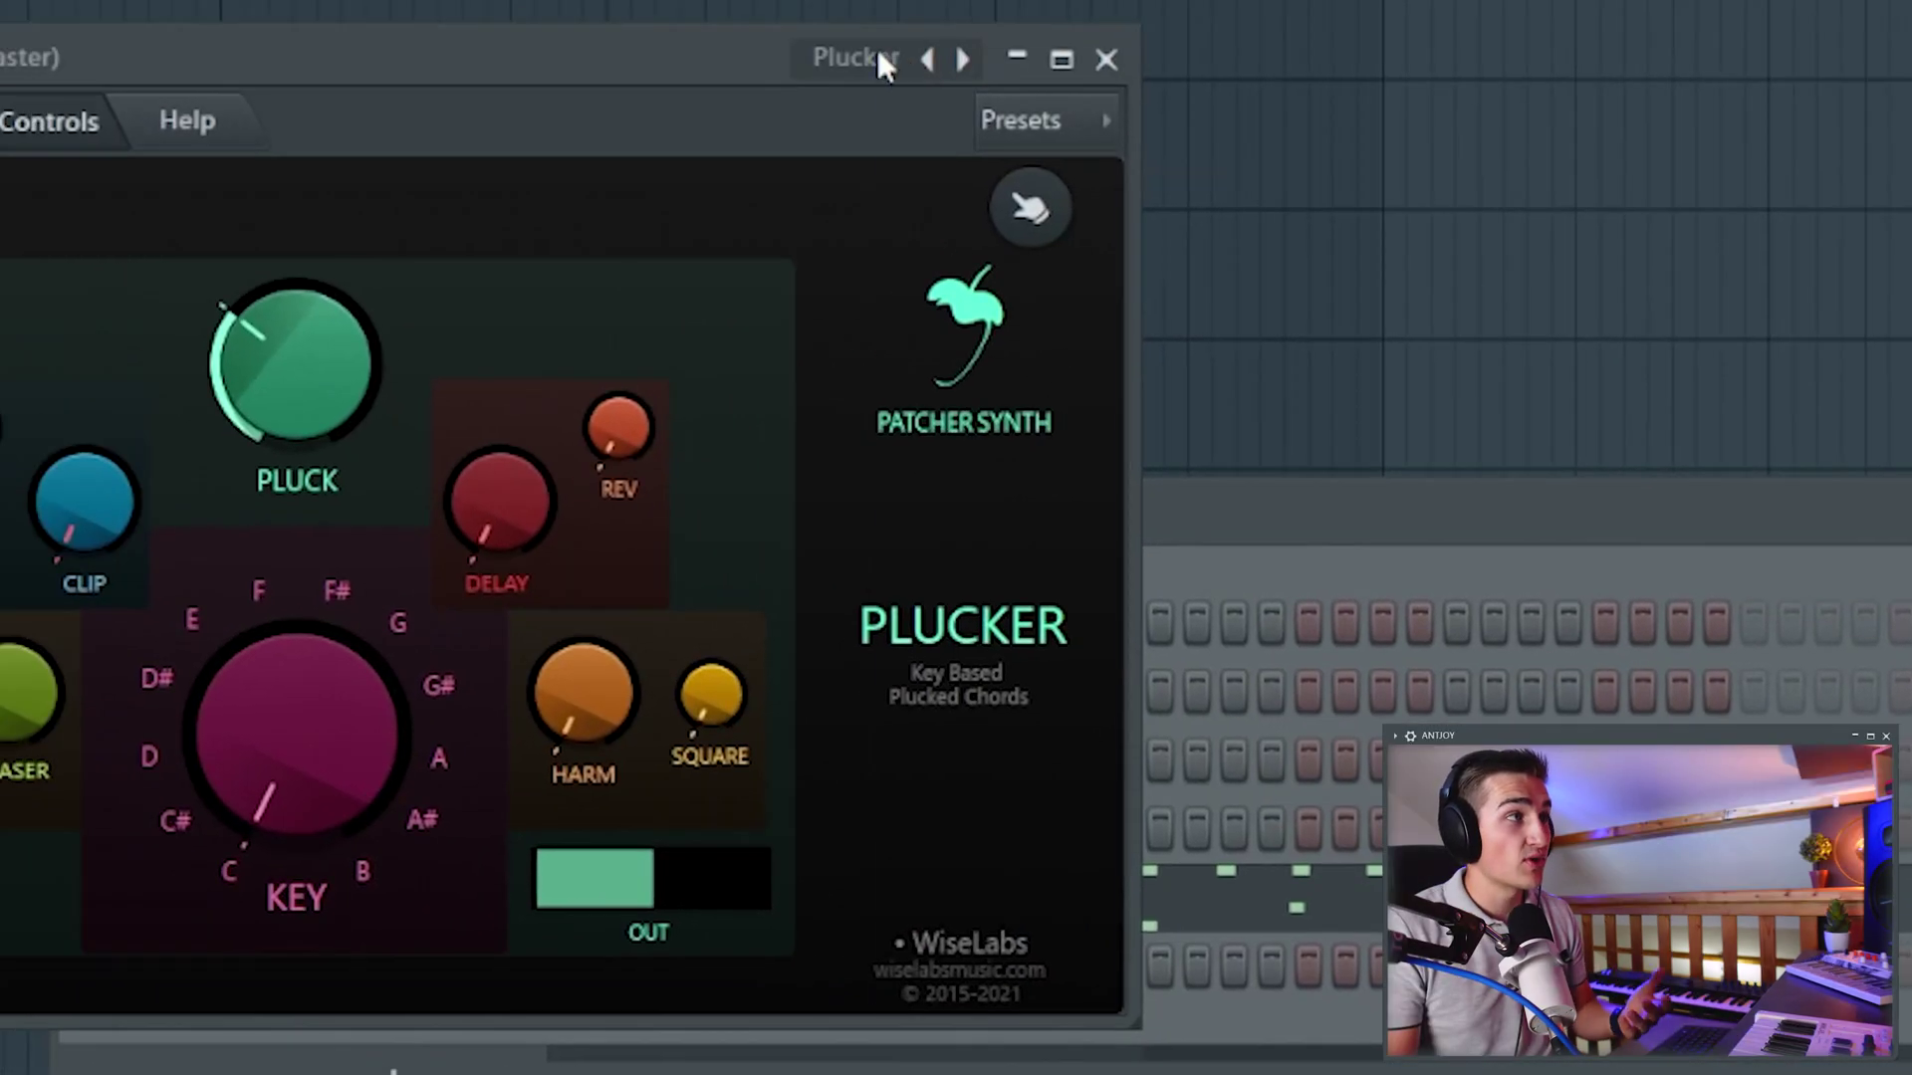
Replace the Plucker preset with Vocatcher and show its synth controls.
{"action": "left_click", "coordinate": [768, 172]}
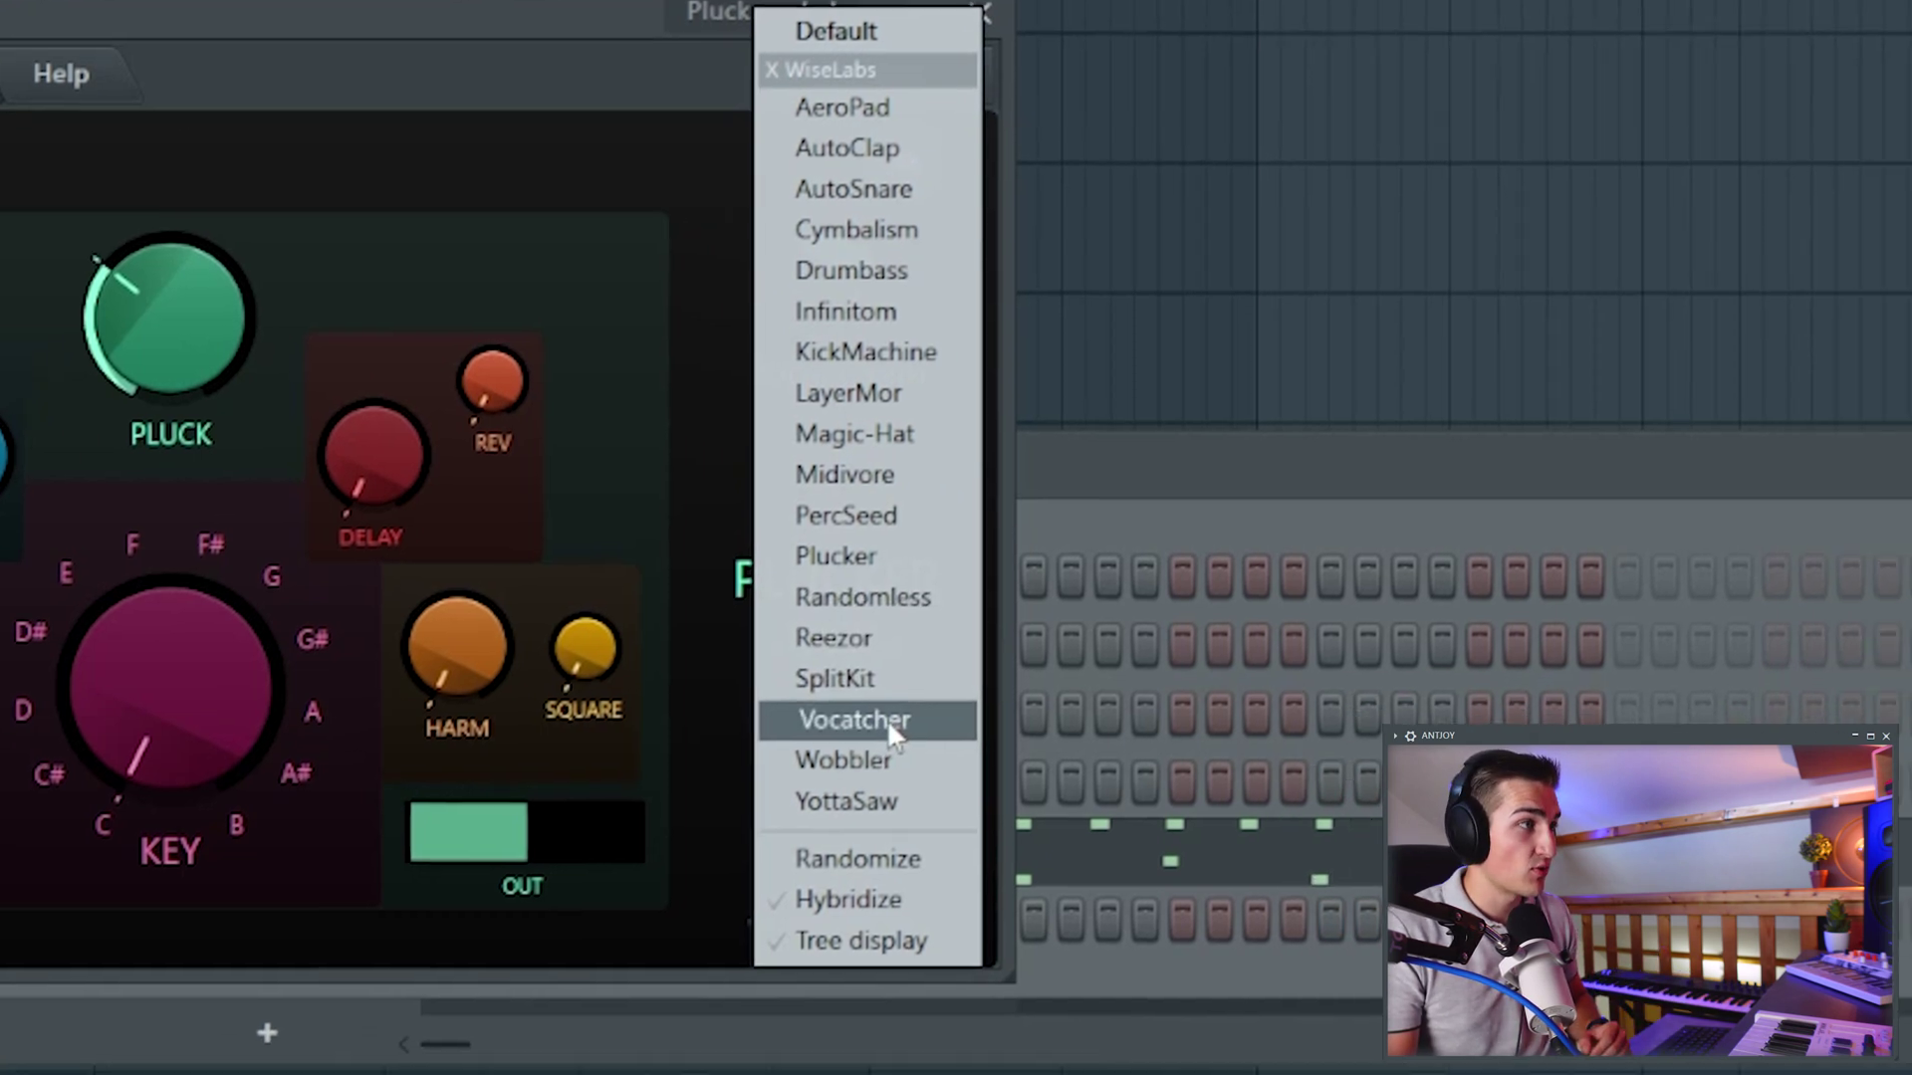
{"action": "left_click", "coordinate": [1004, 766]}
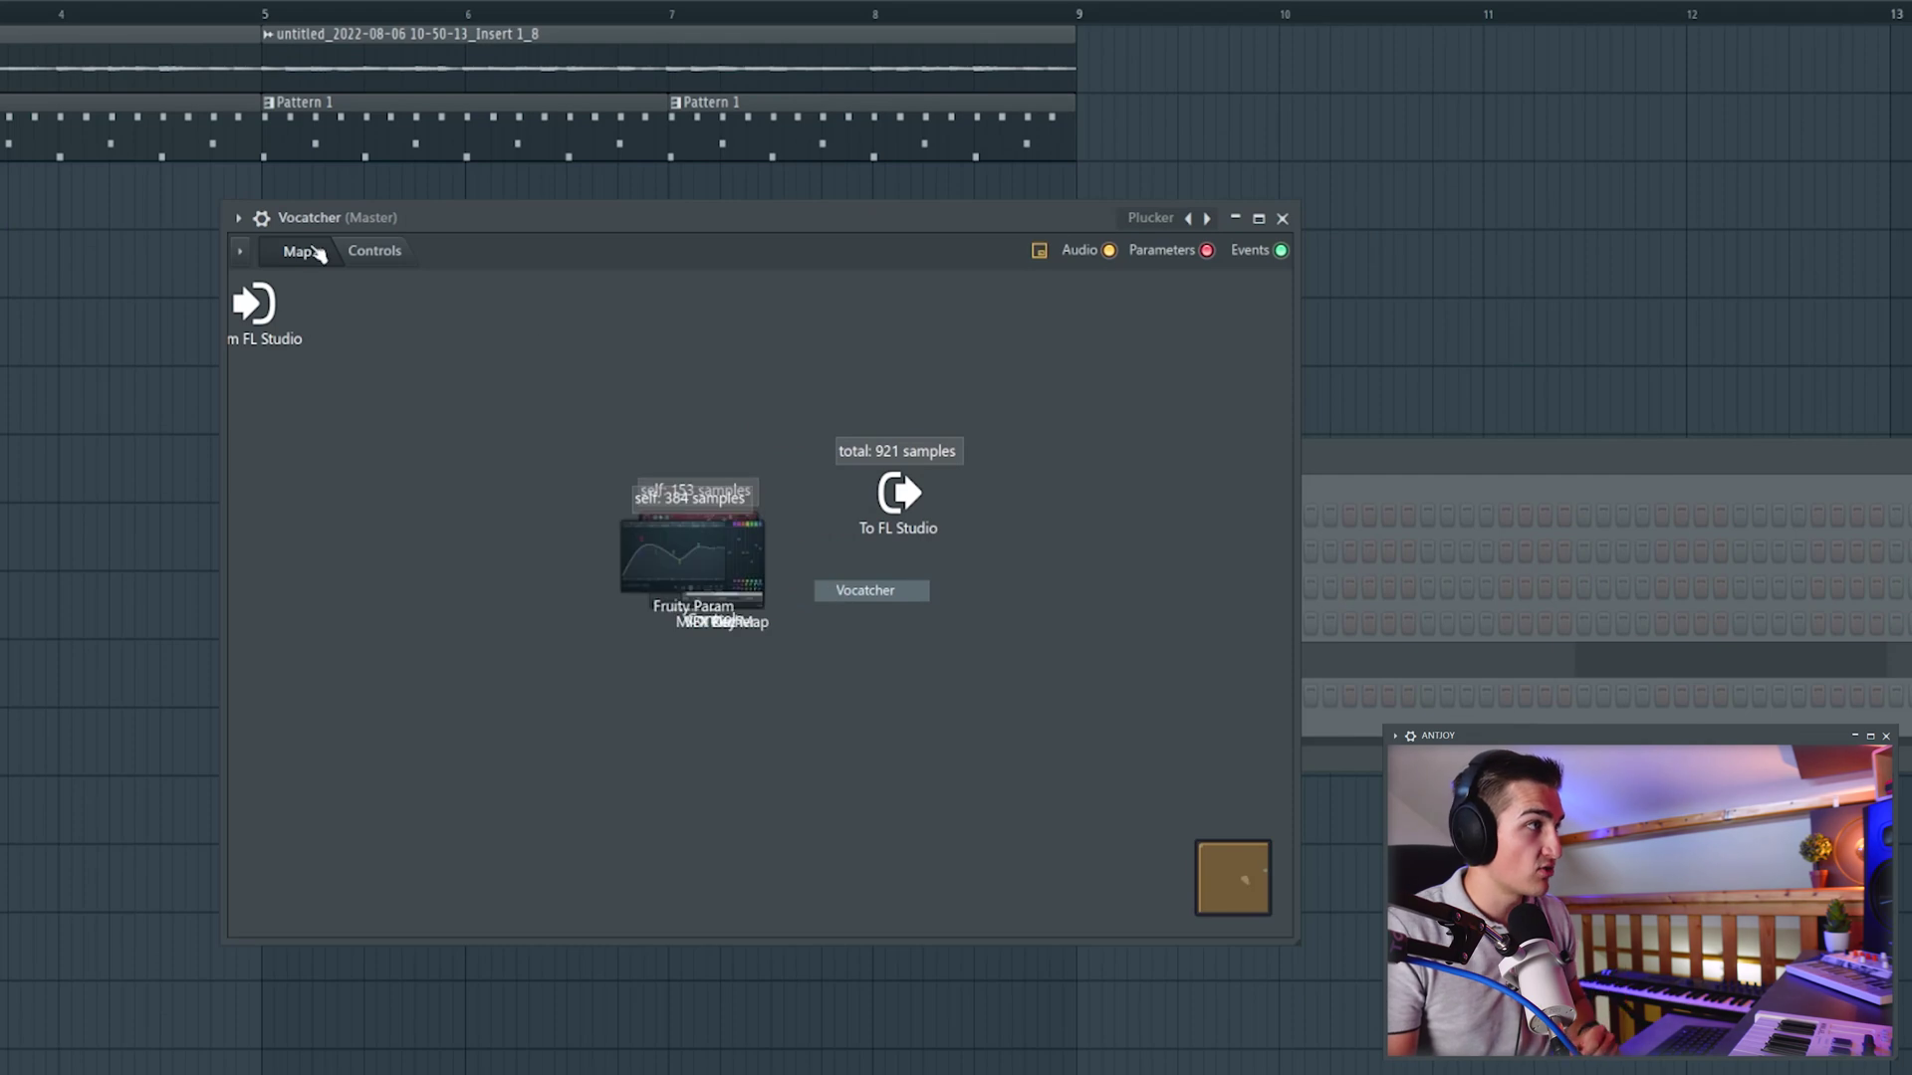
{"action": "left_click", "coordinate": [374, 251]}
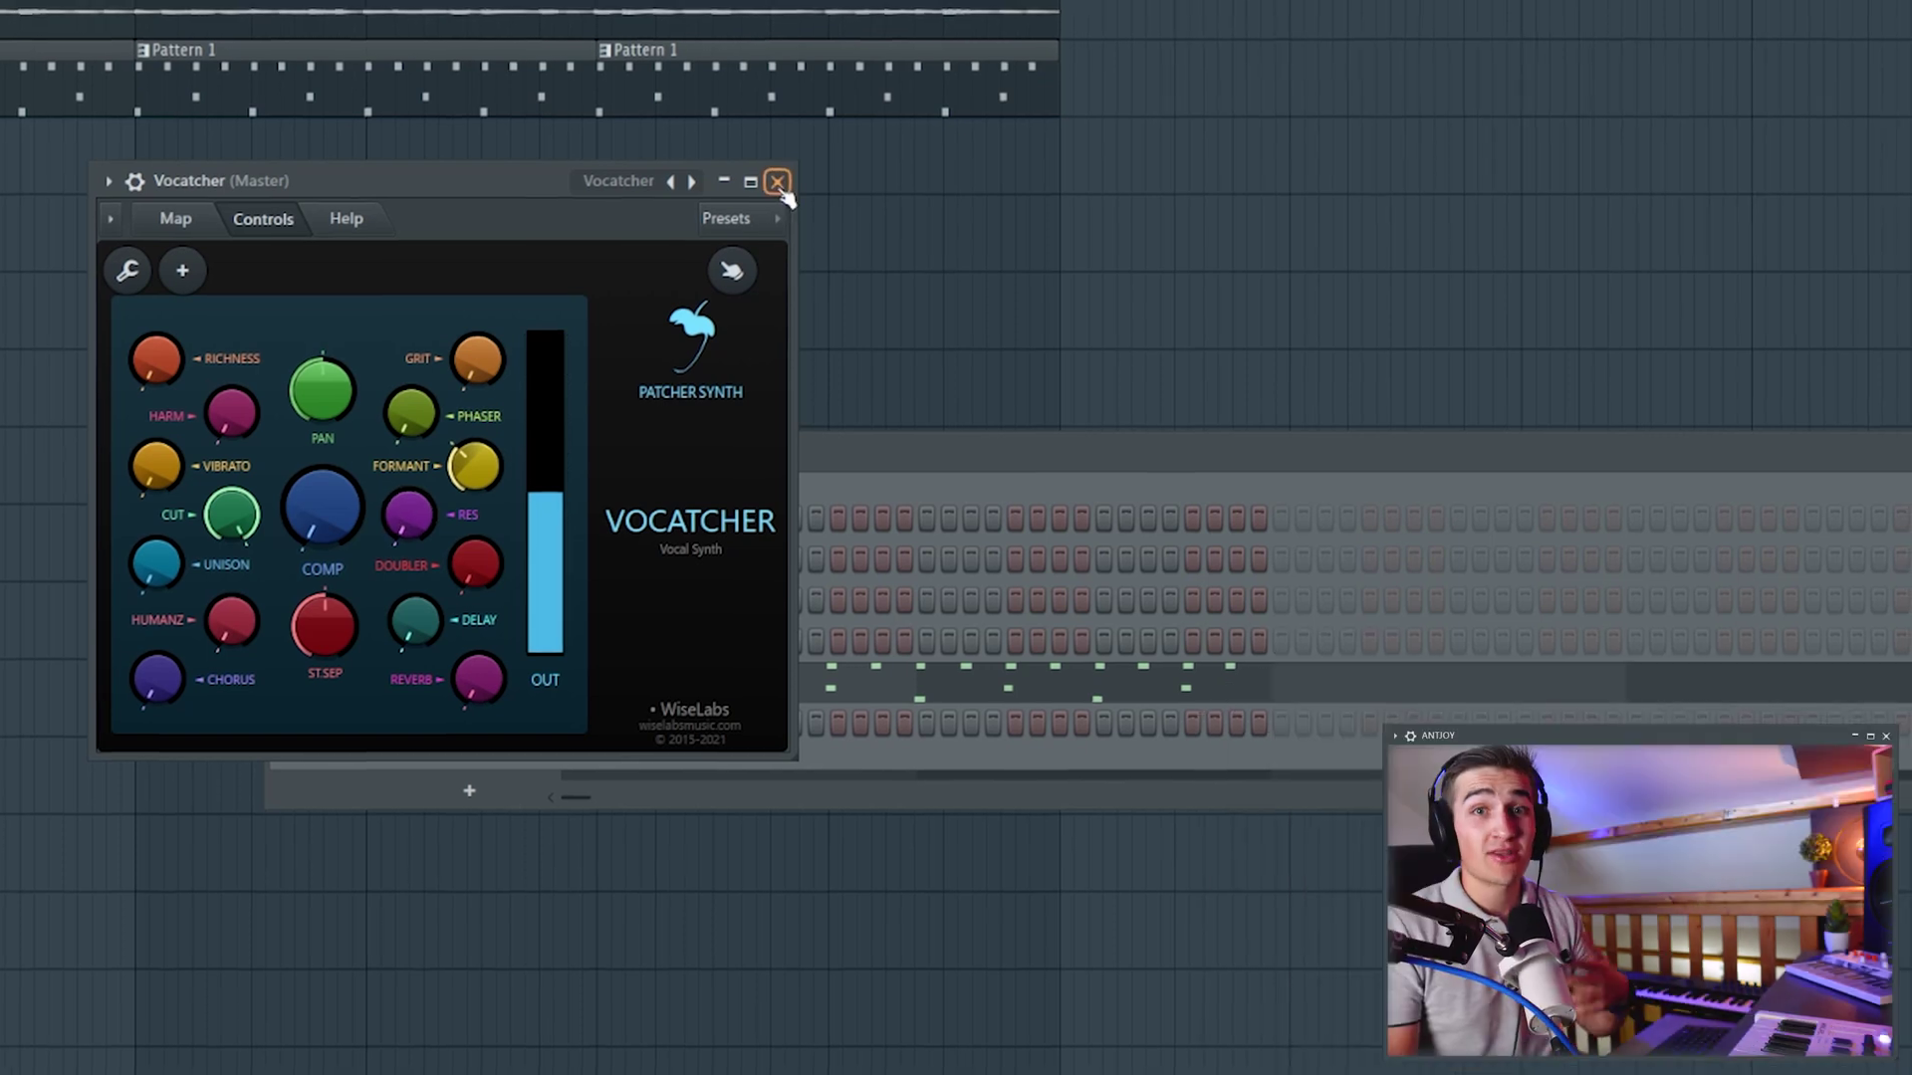
Close the Vocatcher plugin and delete its channel from the channel rack.
{"action": "left_click", "coordinate": [778, 182]}
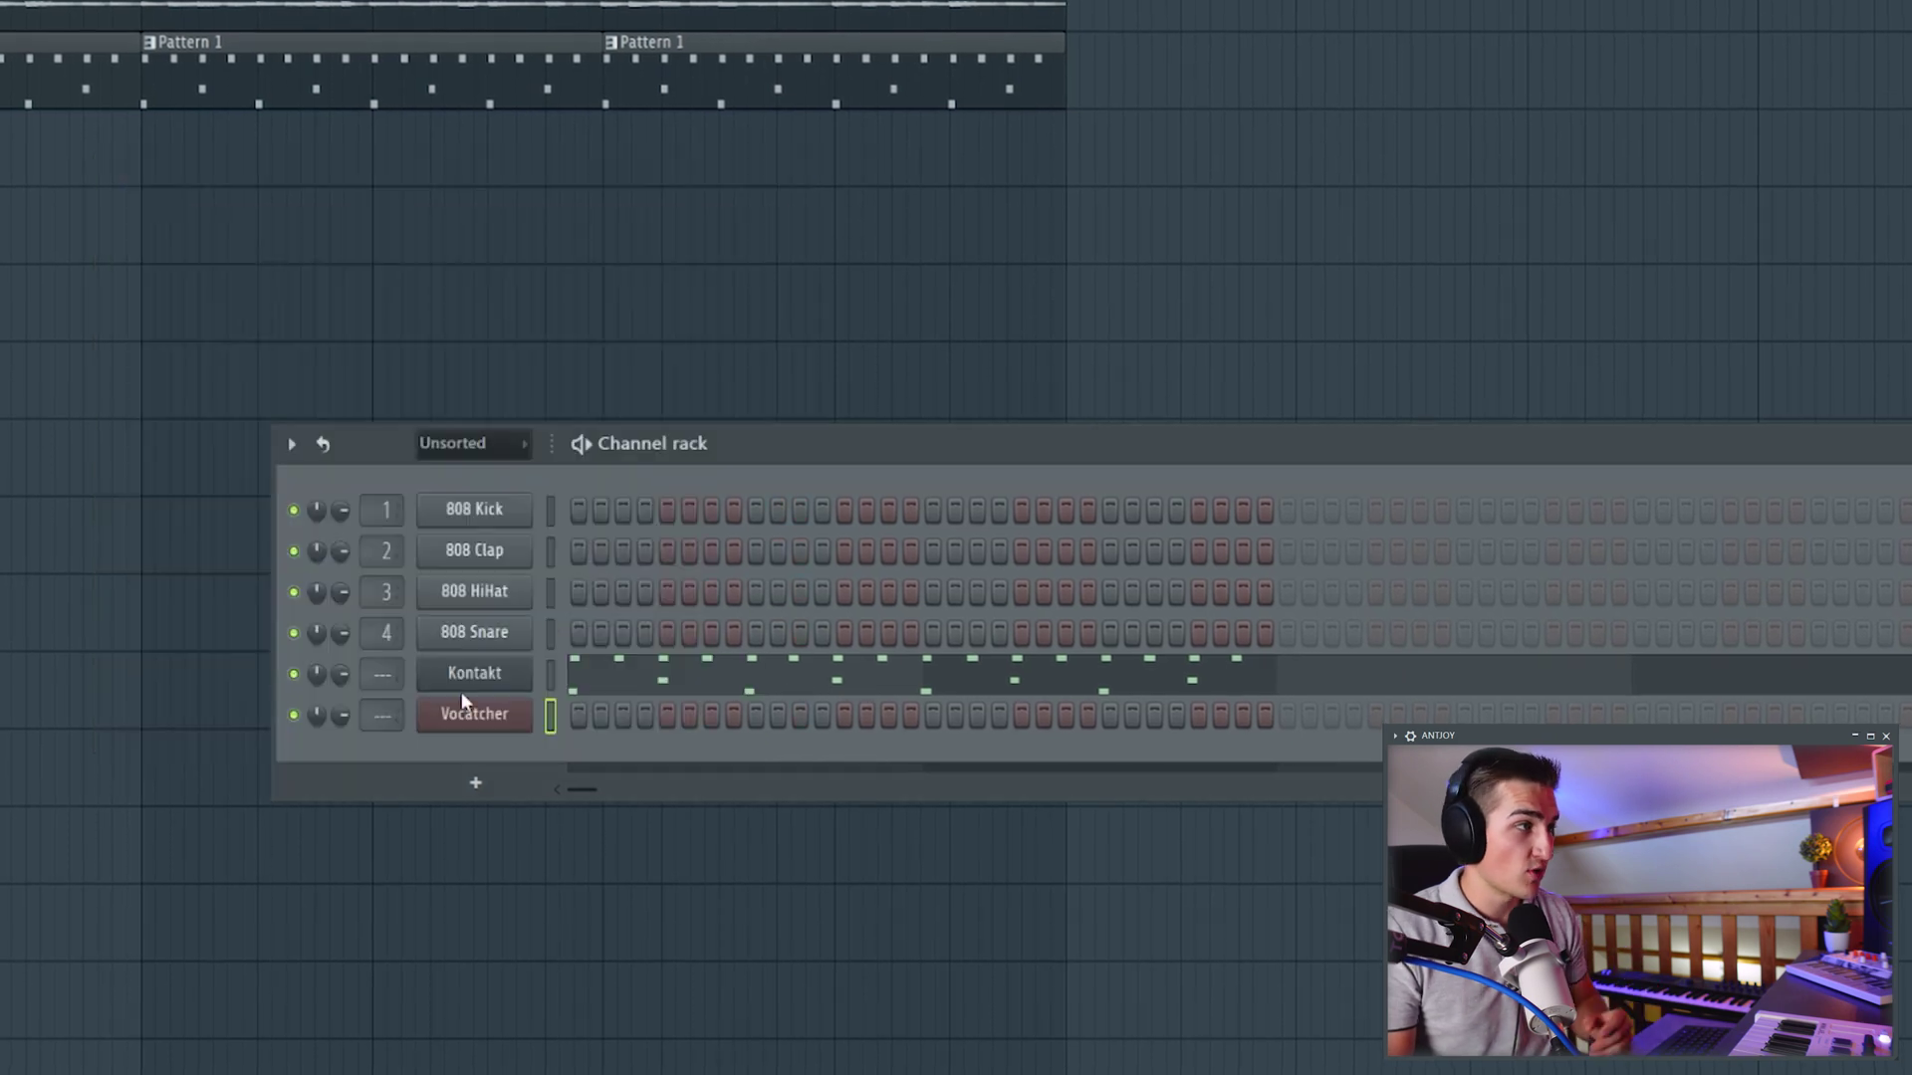
{"action": "right_click", "coordinate": [454, 713]}
{"action": "left_click", "coordinate": [577, 961]}
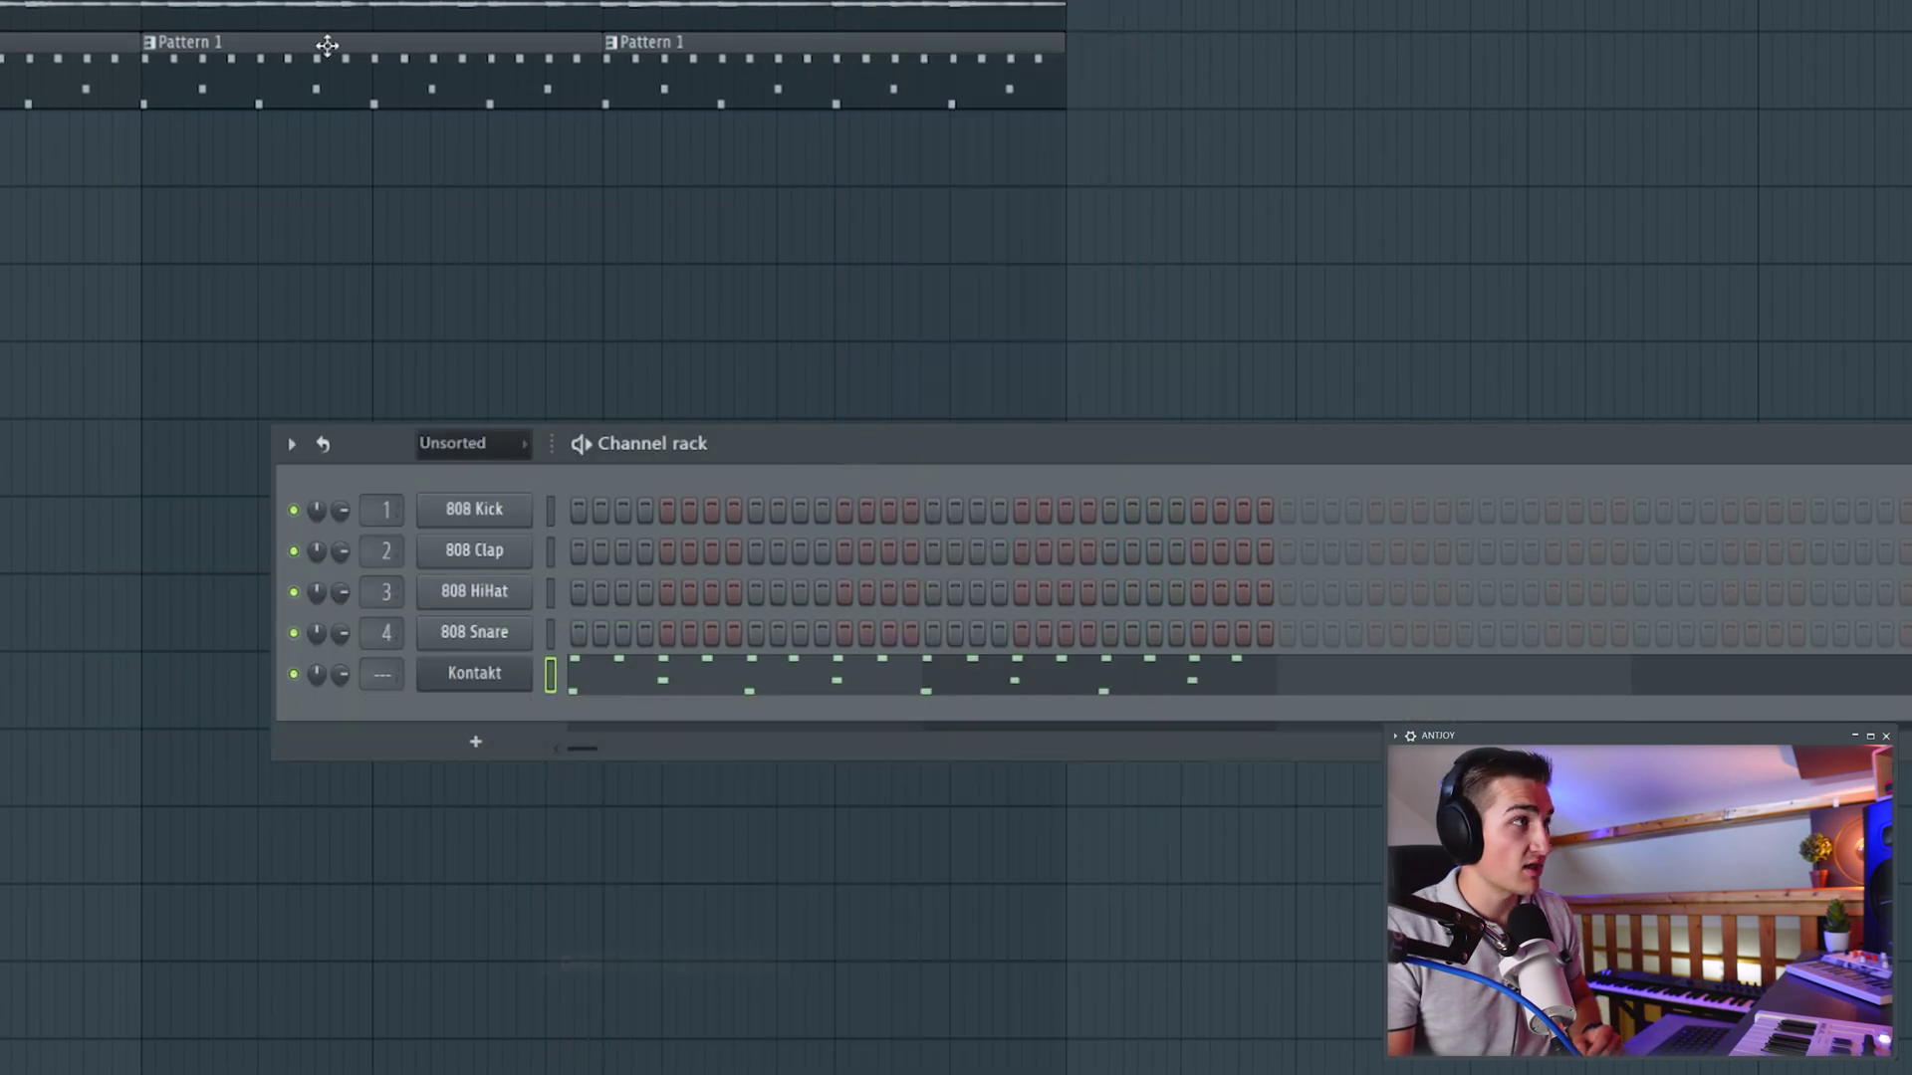
Route the Kontakt channel to mixer Insert 2 and mute that insert during playback, keeping Insert 1 selected.
{"action": "key", "text": "F9"}
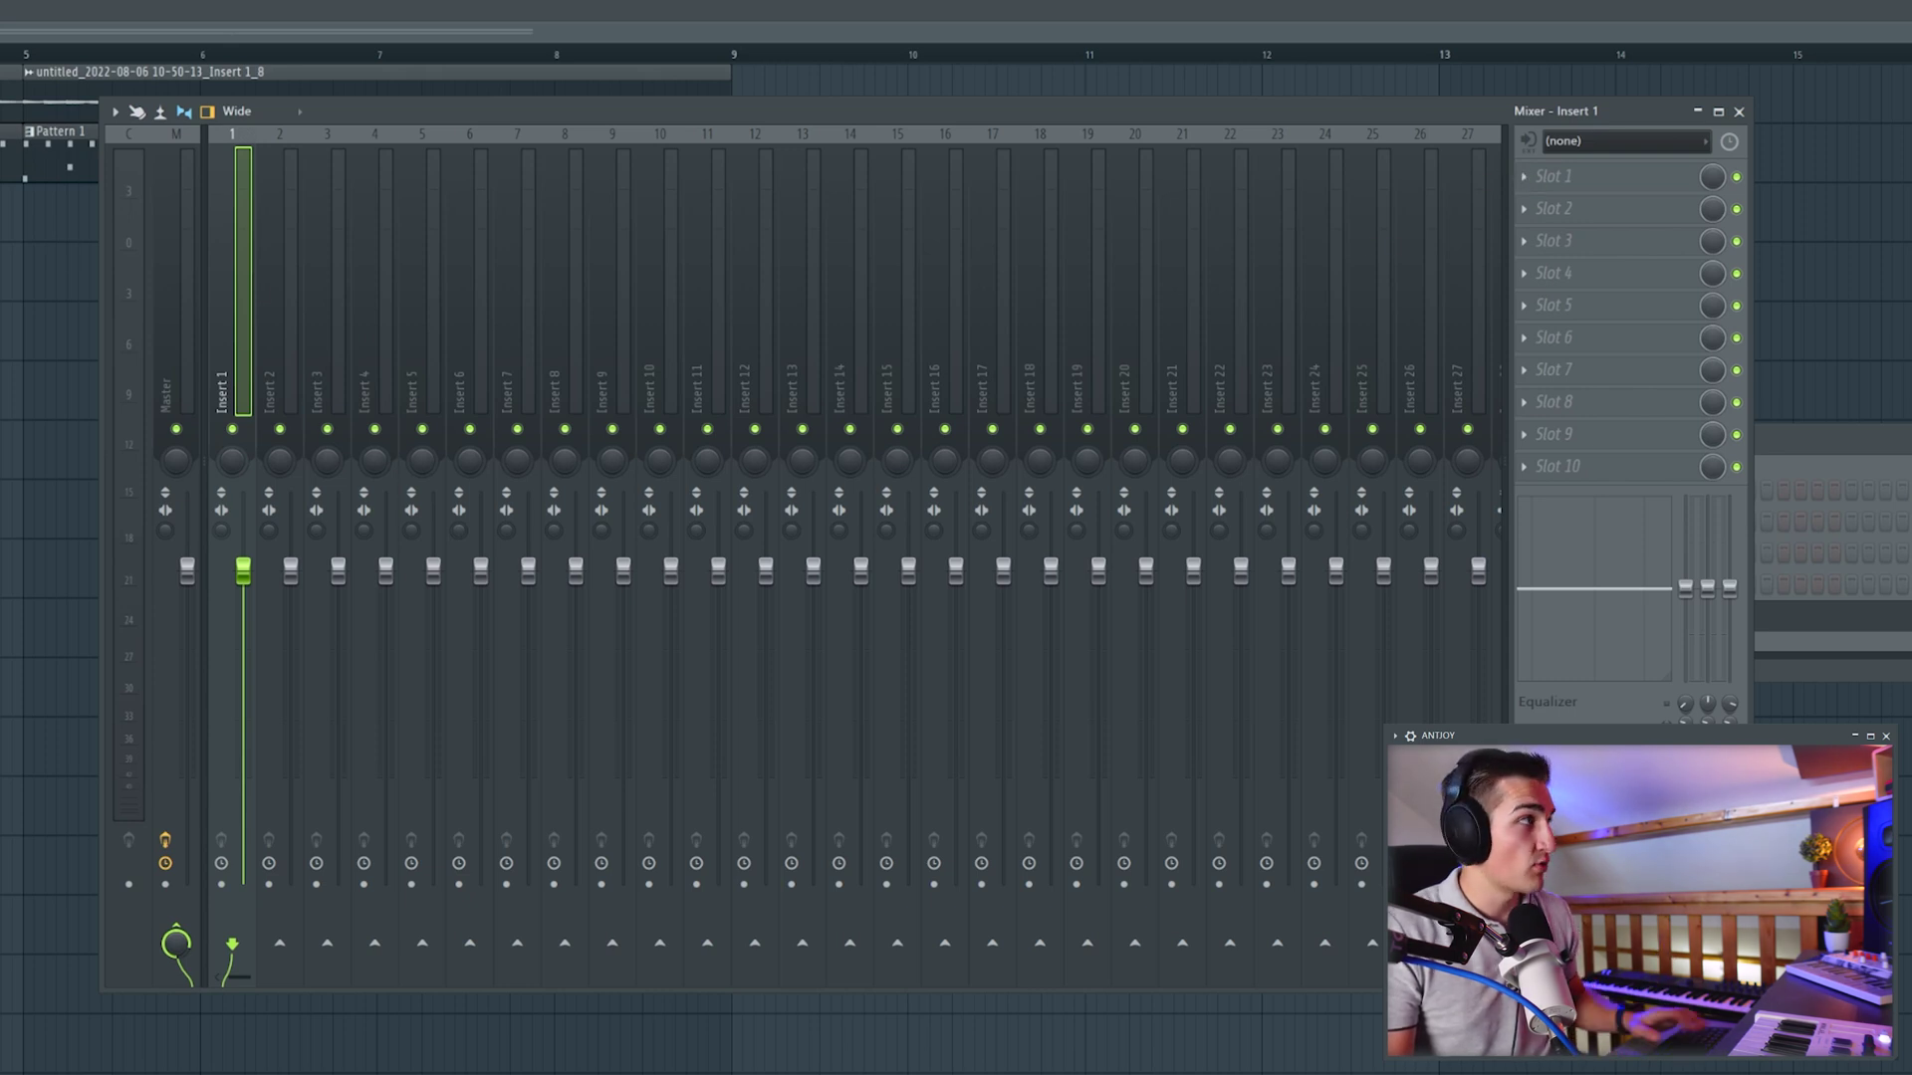
{"action": "key", "text": "space"}
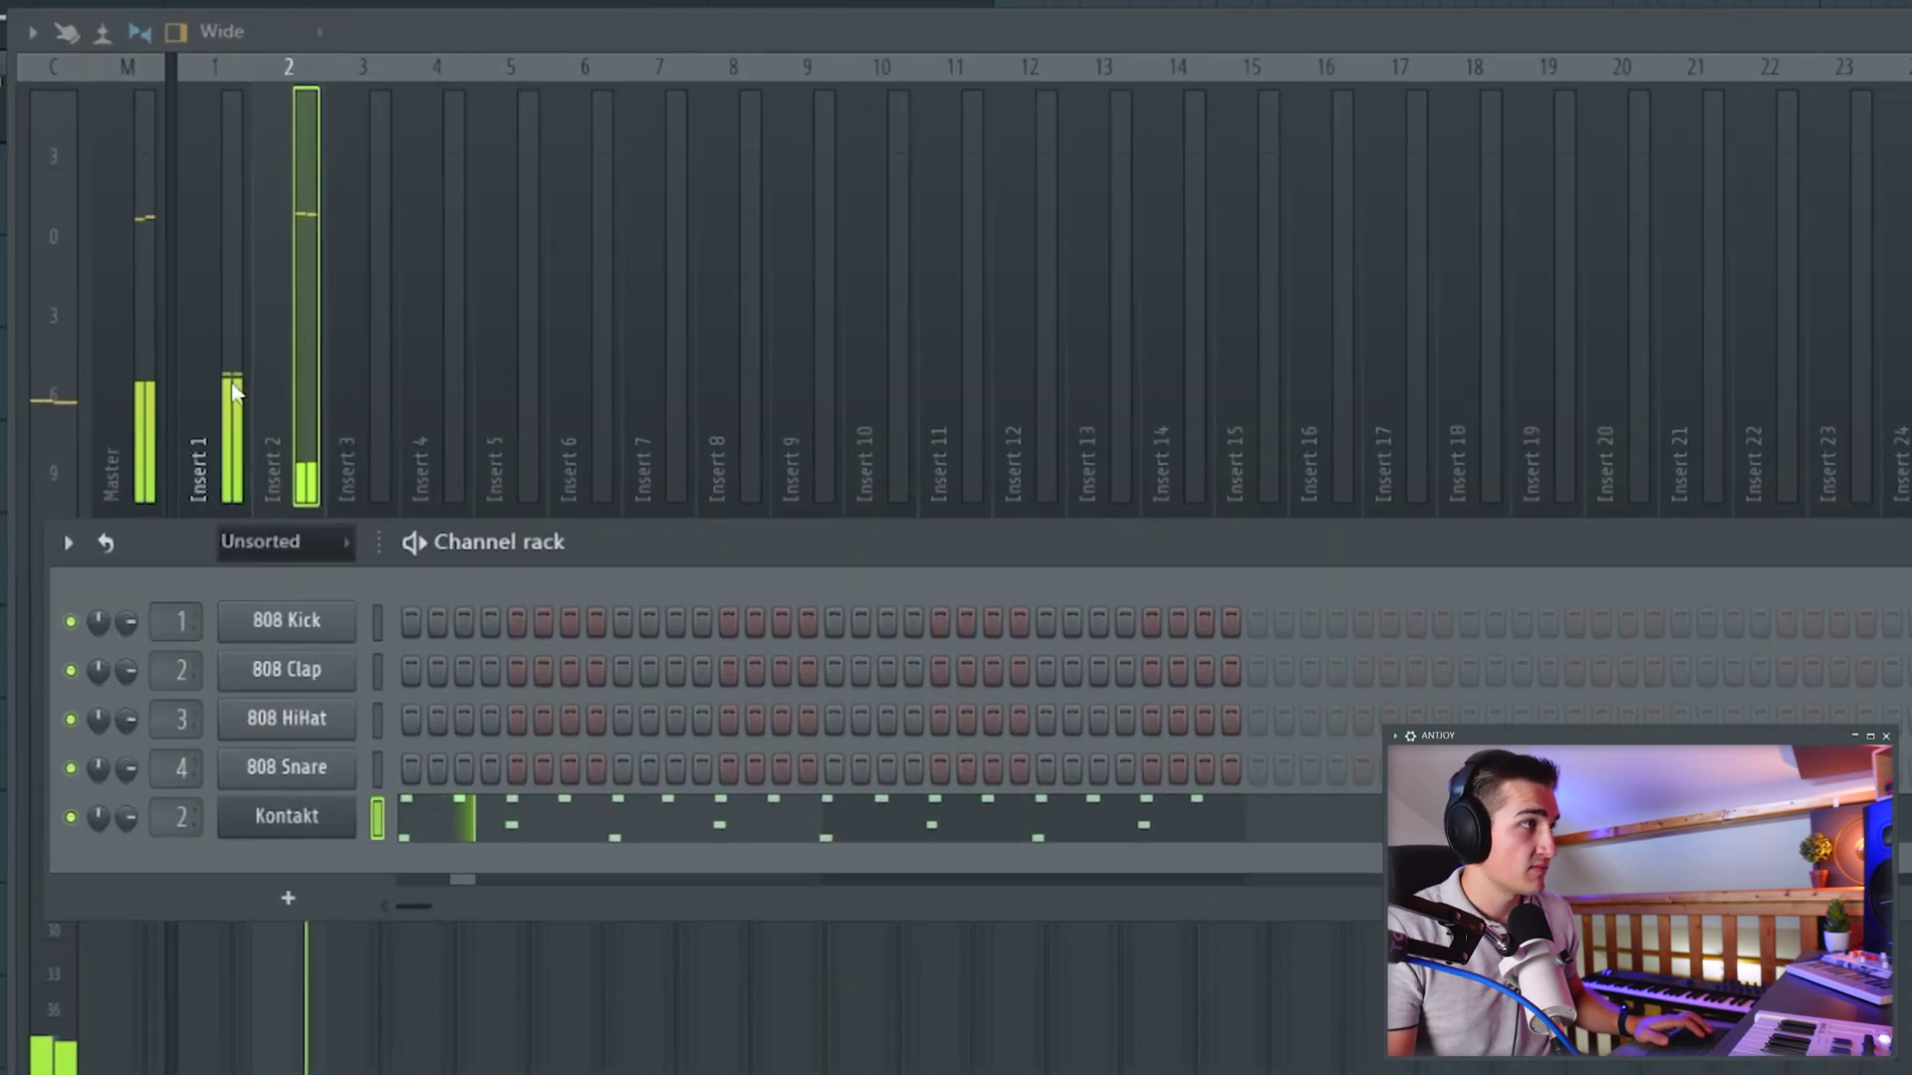
{"action": "left_click", "coordinate": [241, 337]}
{"action": "left_click", "coordinate": [280, 429]}
{"action": "left_click", "coordinate": [290, 528]}
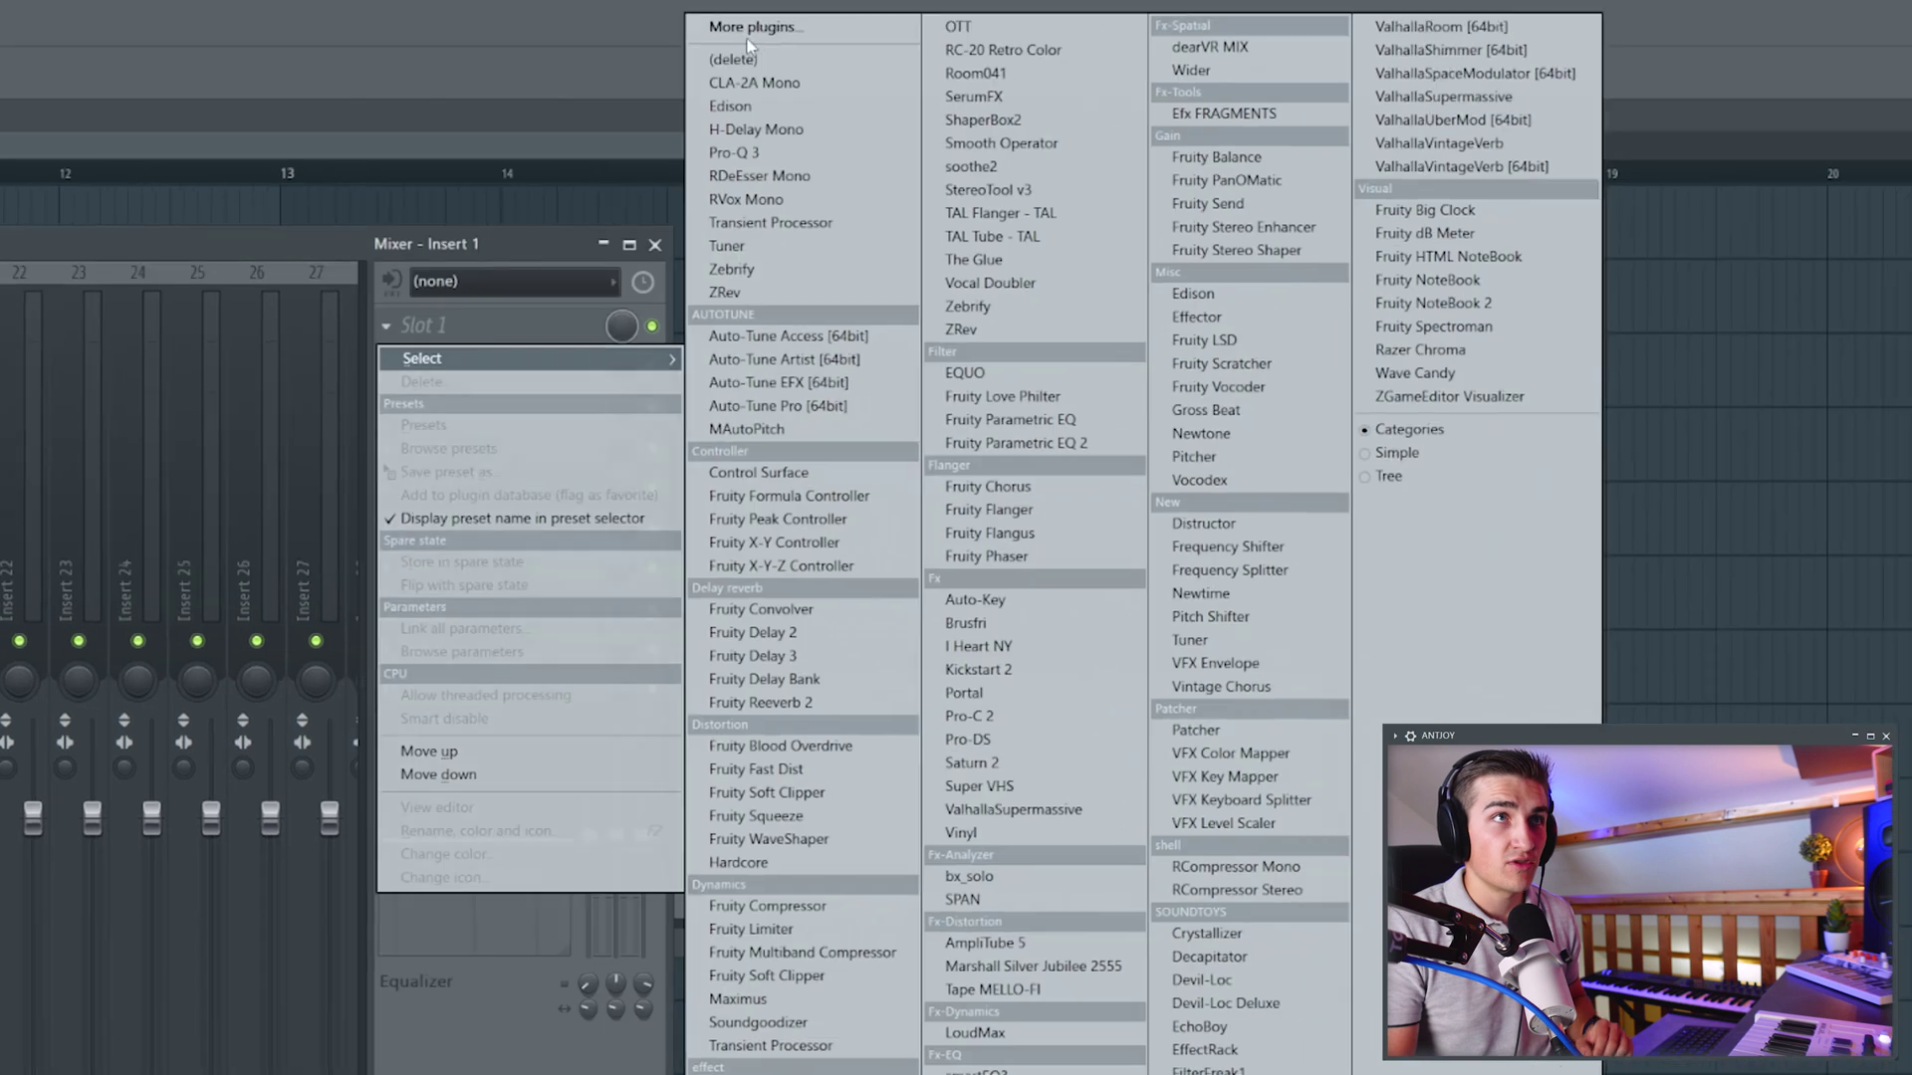
Load Patcher as an effect in slot 1 of Insert 1.
{"action": "left_click", "coordinate": [732, 28]}
{"action": "left_click", "coordinate": [858, 28]}
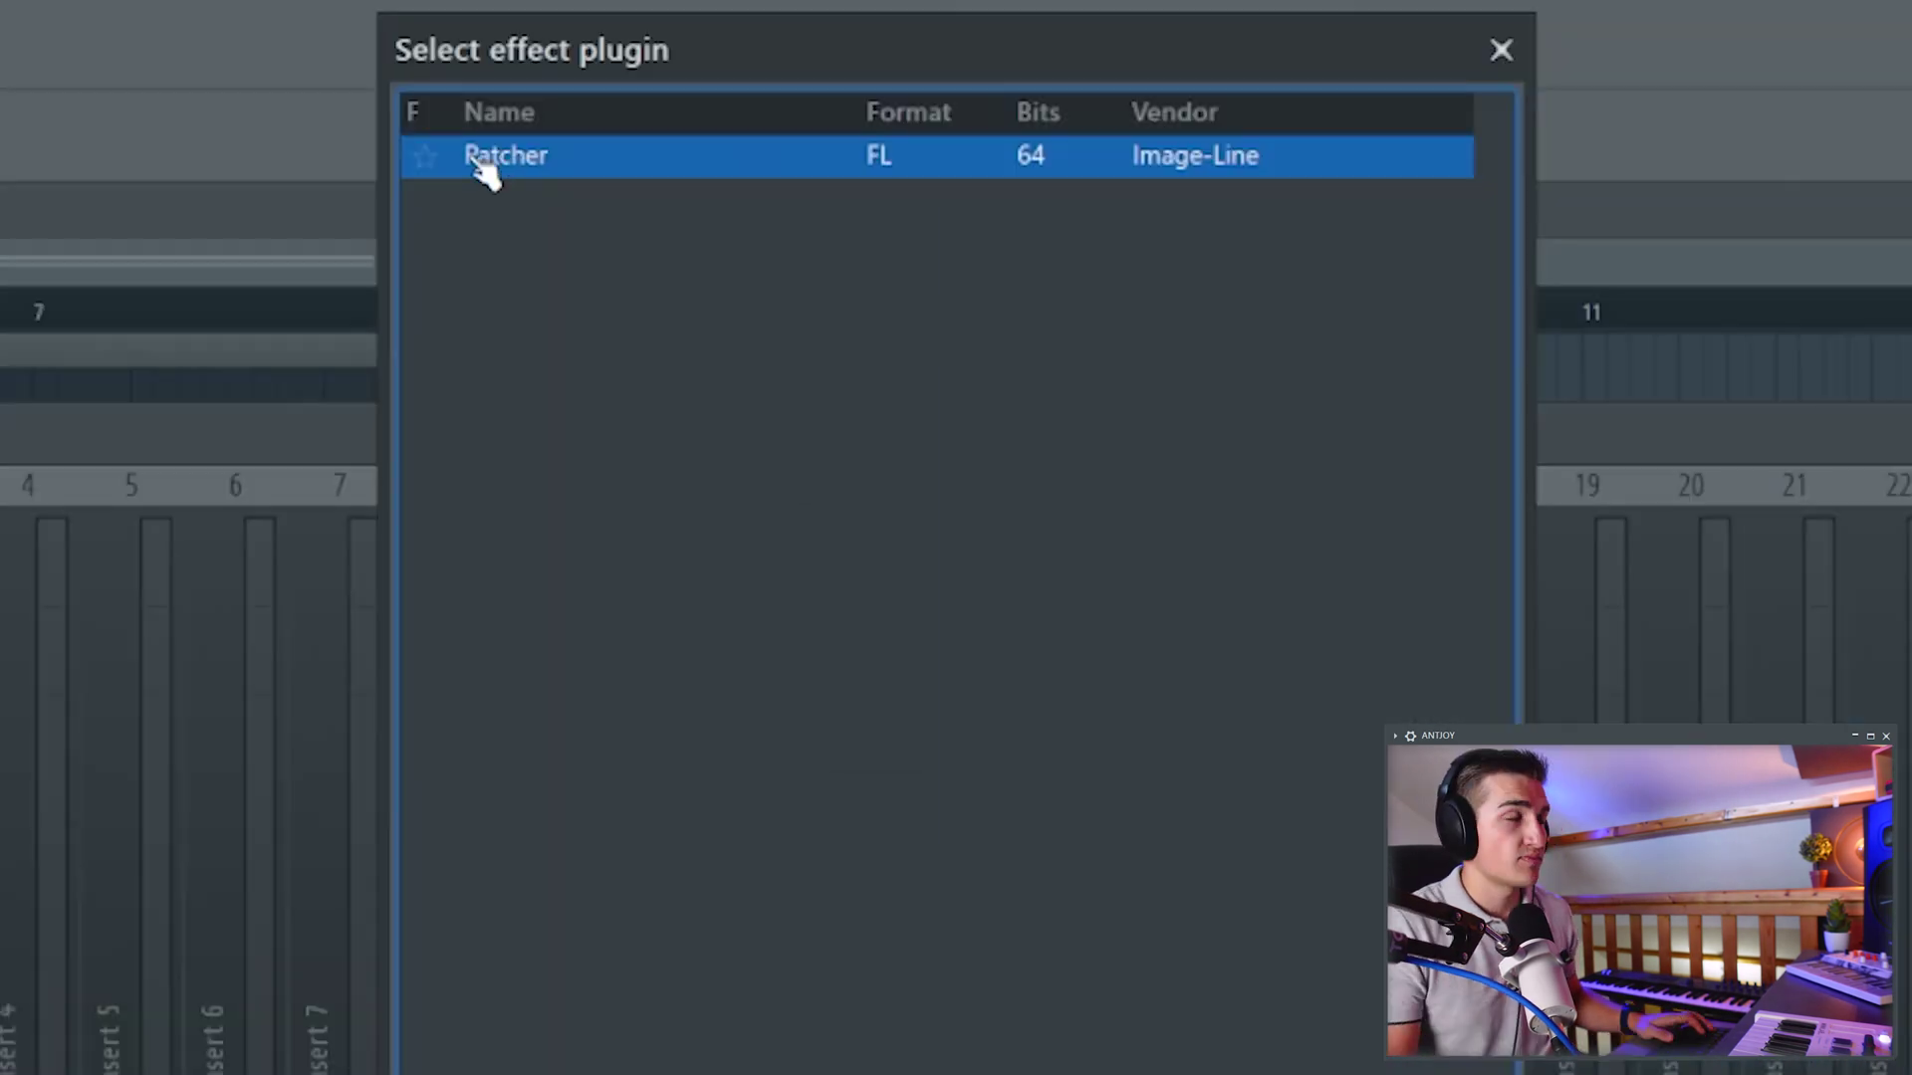
{"action": "left_click", "coordinate": [482, 166]}
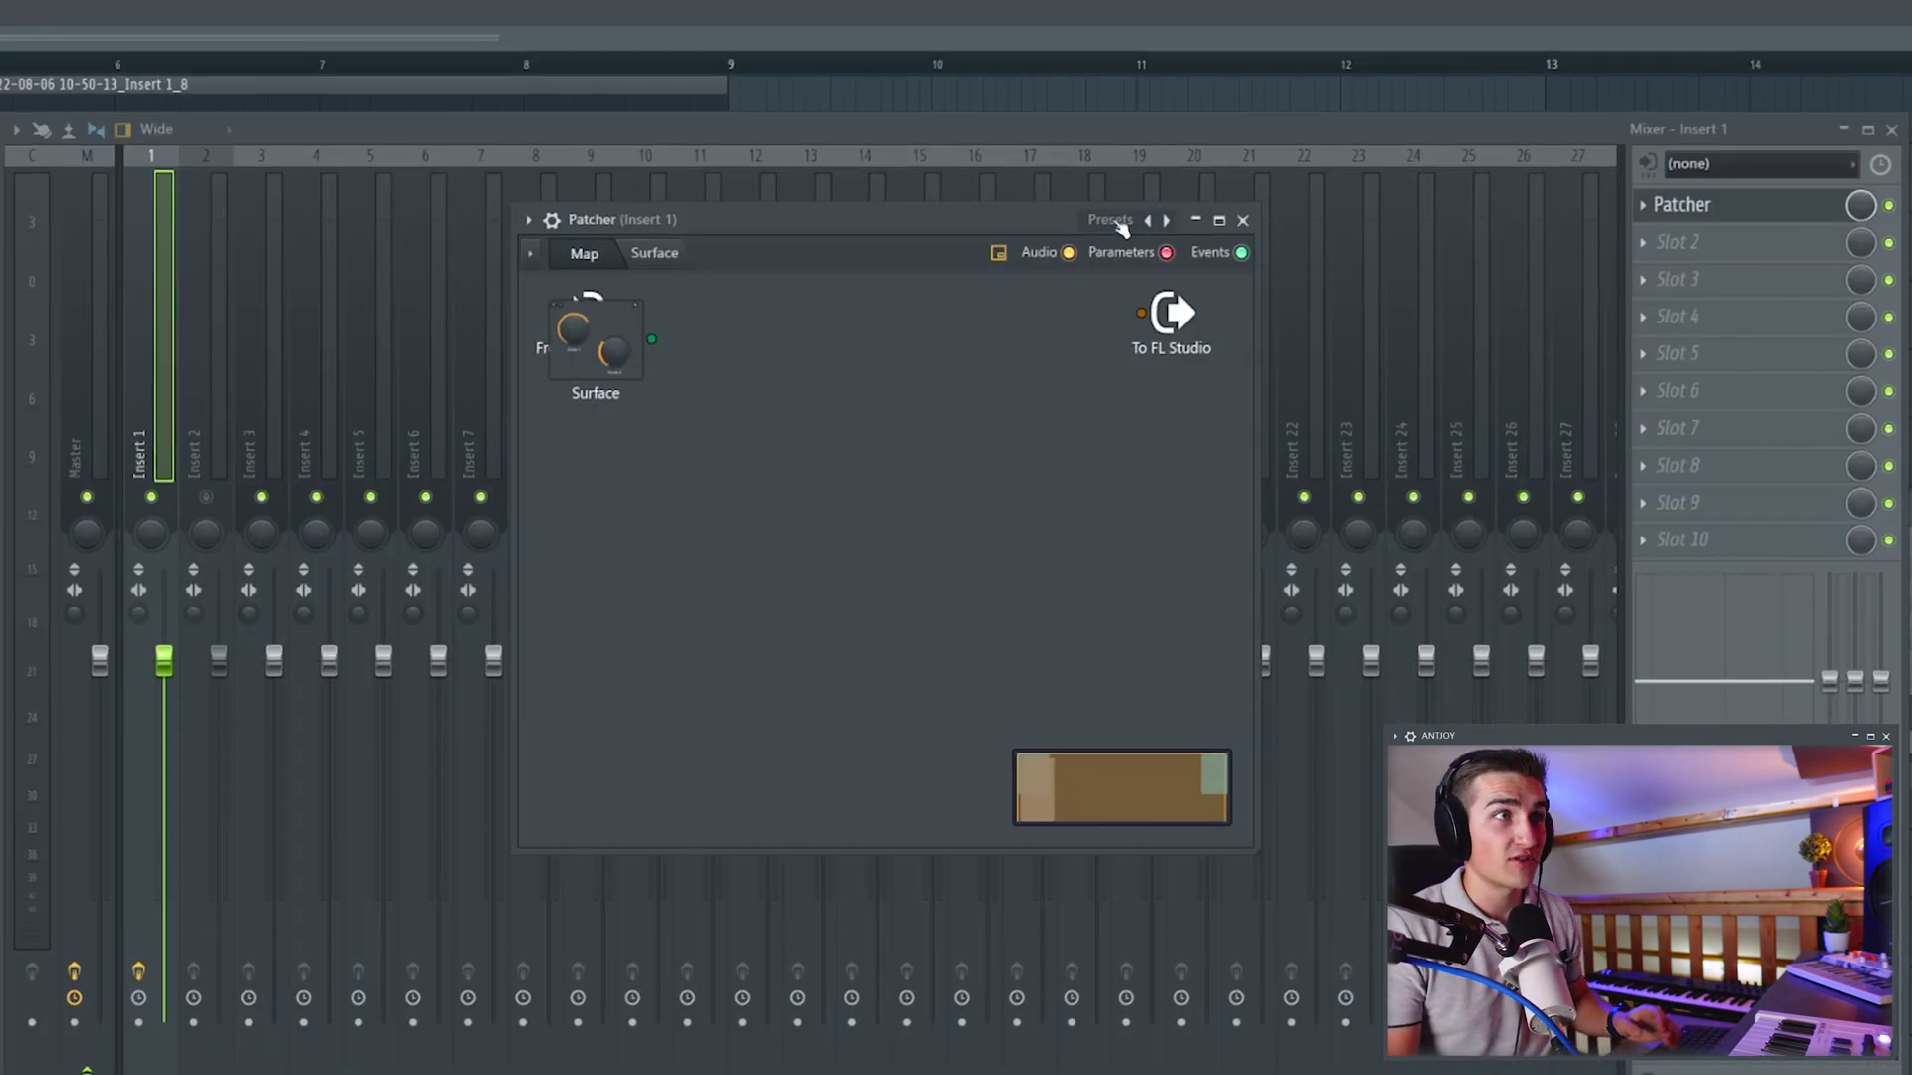
Load the 1K Compressor preset in Patcher and raise its single knob past halfway.
{"action": "left_click", "coordinate": [1120, 226]}
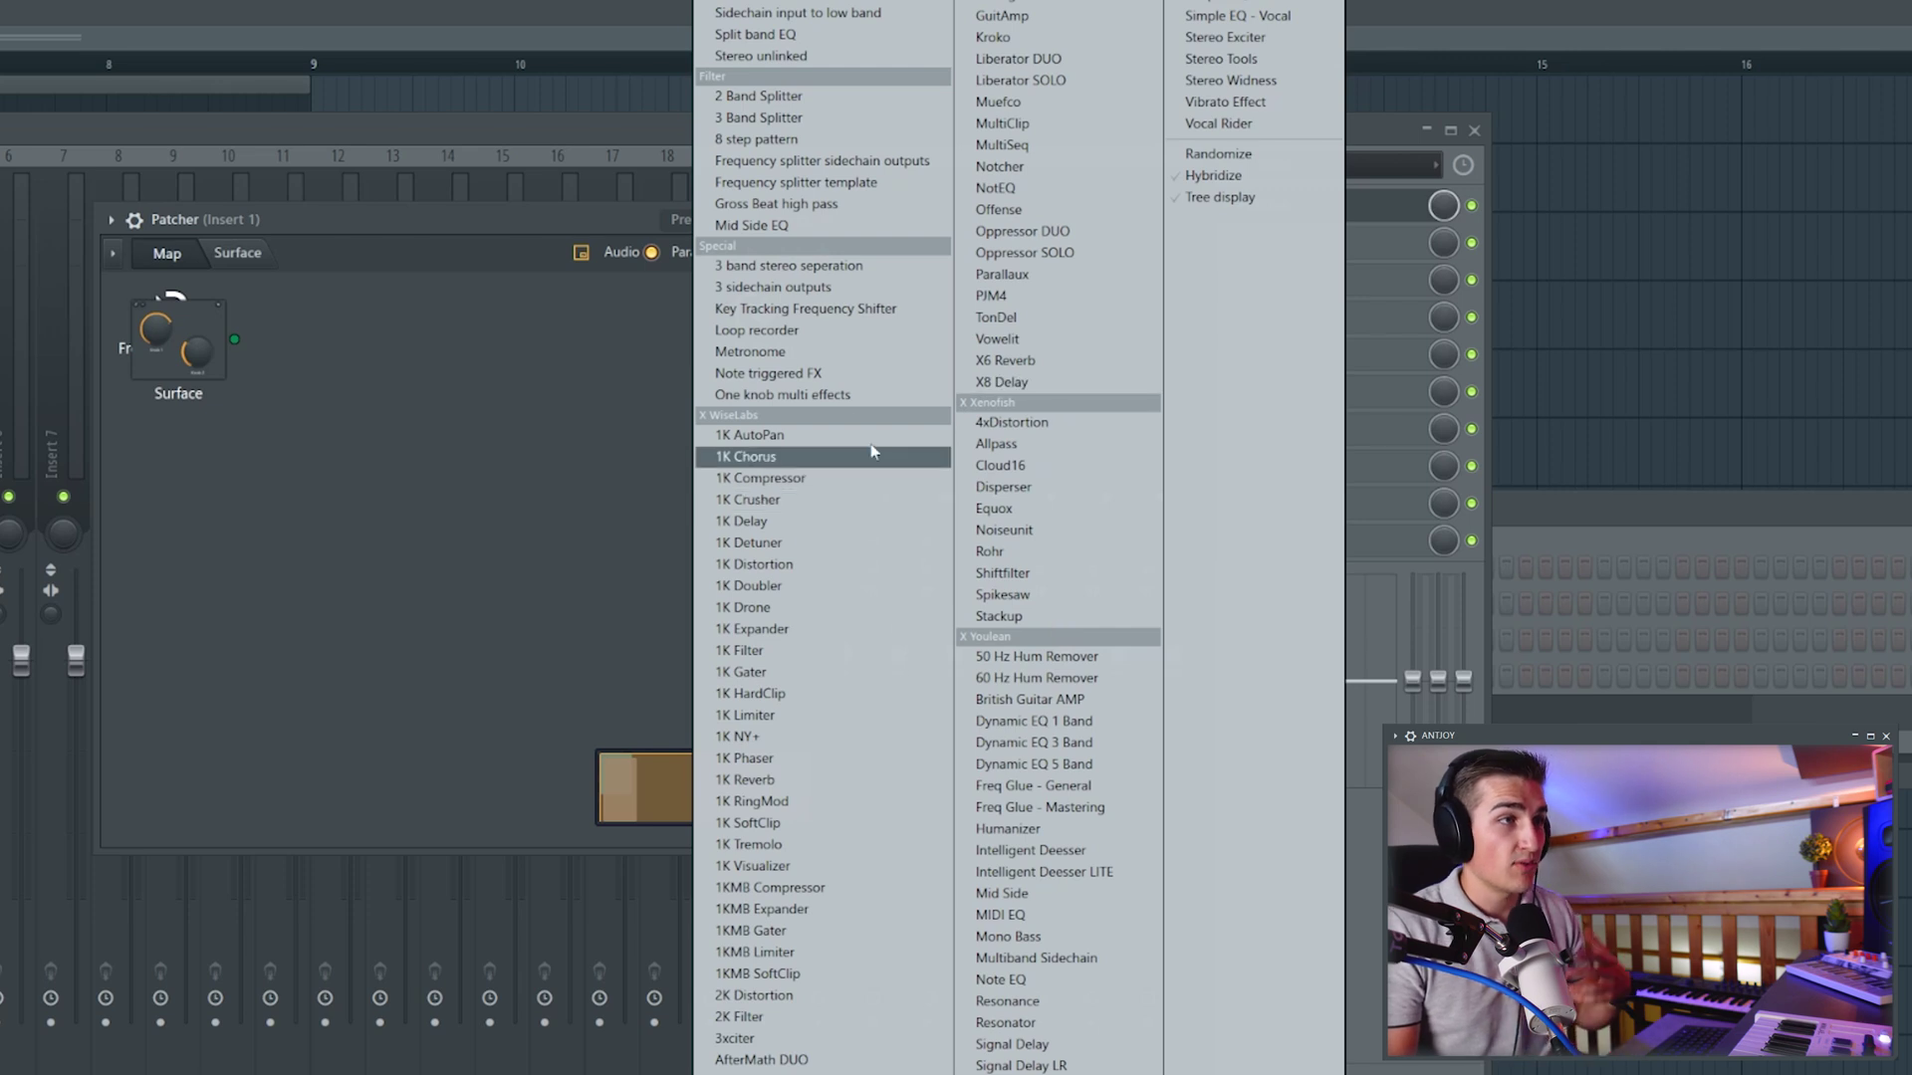
{"action": "left_click", "coordinate": [776, 482]}
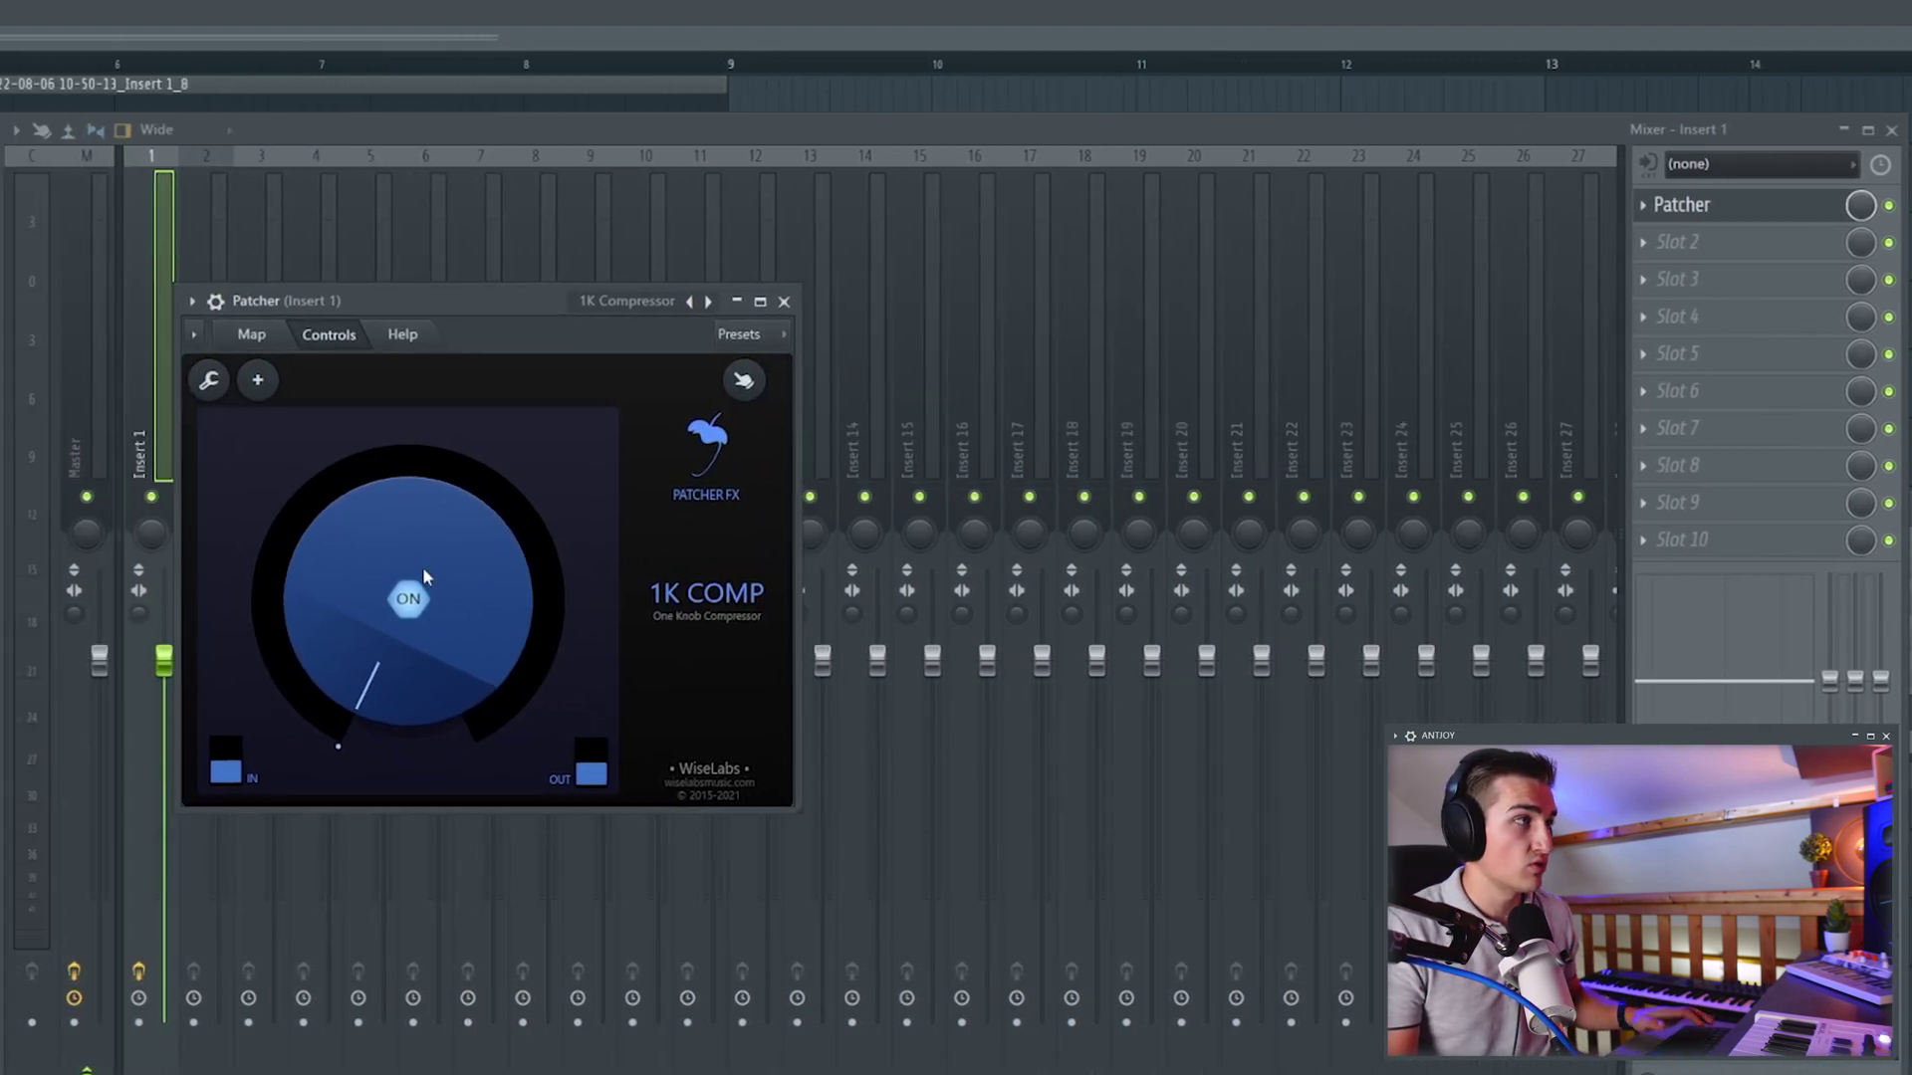
{"action": "left_click_drag", "start_coordinate": [389, 616], "coordinate": [389, 491]}
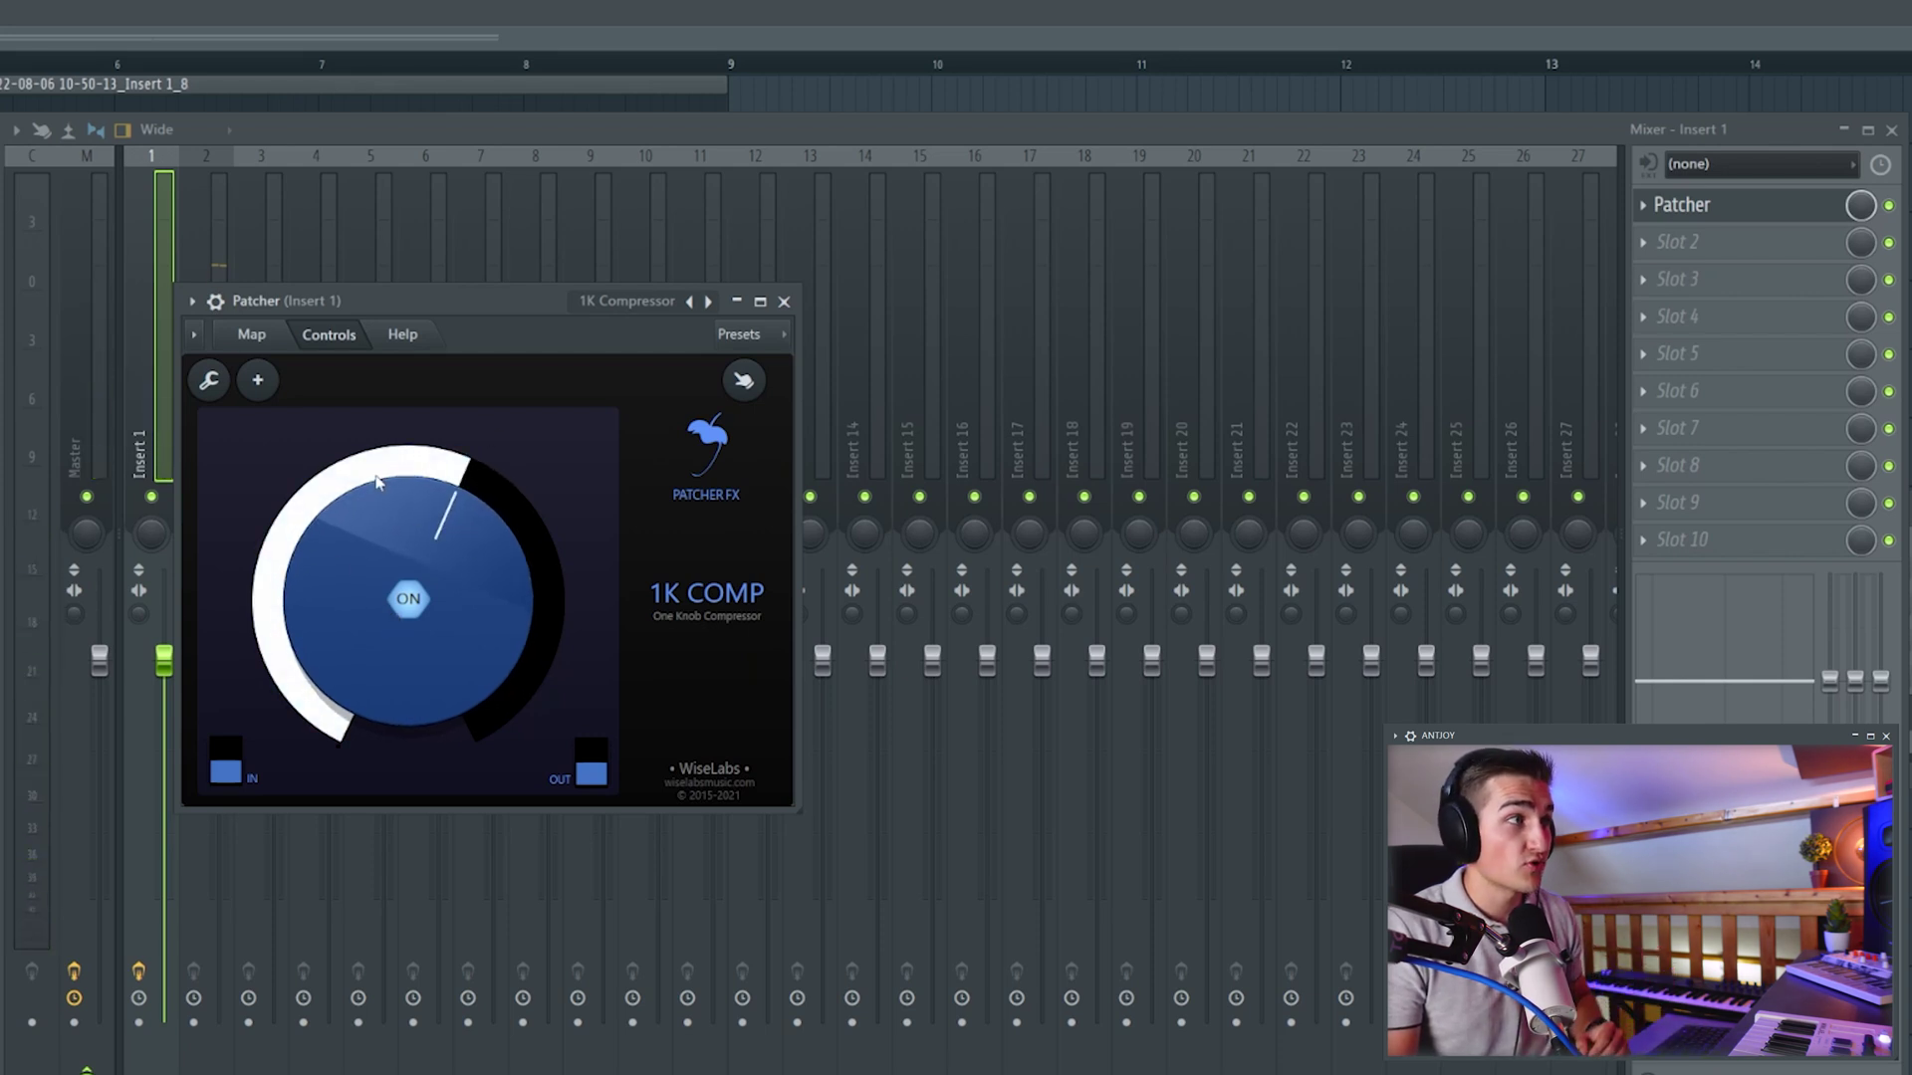
Show the compressor preset's module map, move the Fruity Limiter module upward and open its editor.
{"action": "left_click", "coordinate": [267, 340]}
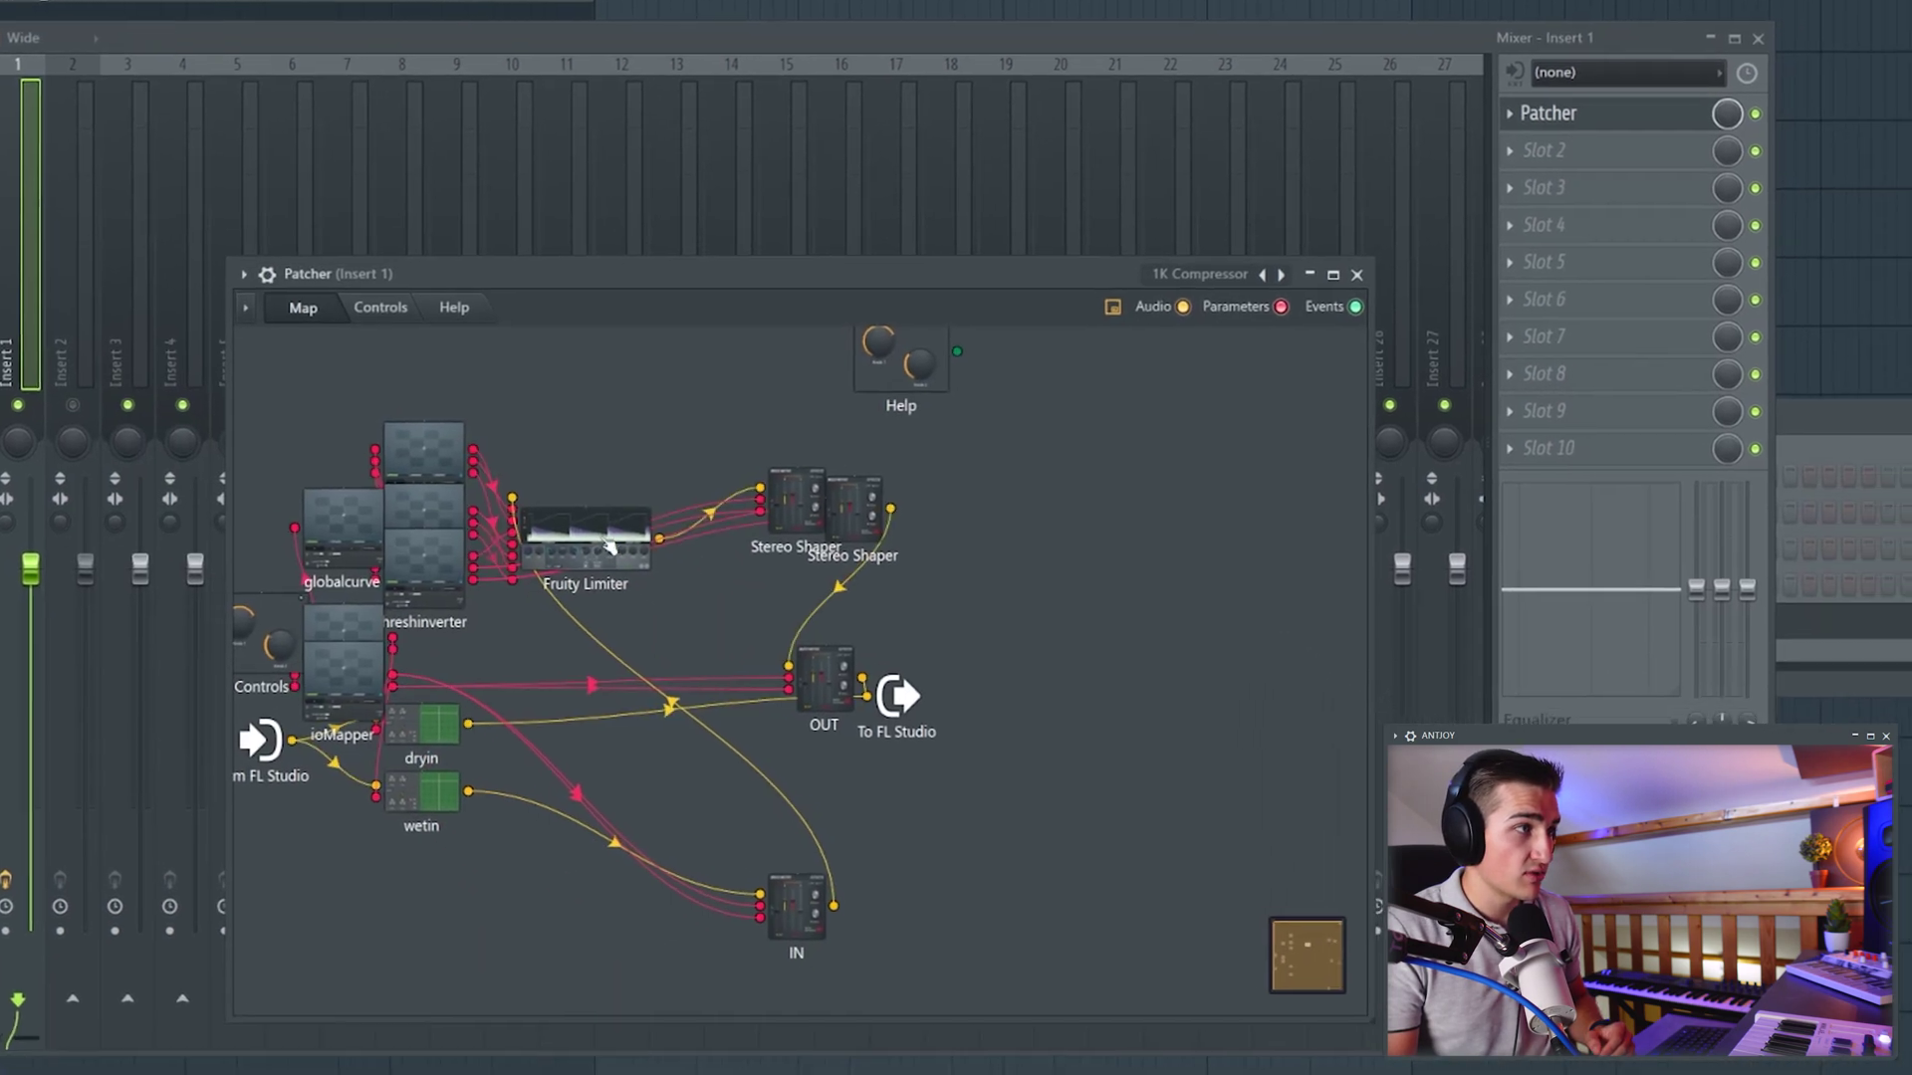
{"action": "left_click_drag", "start_coordinate": [609, 548], "coordinate": [661, 434]}
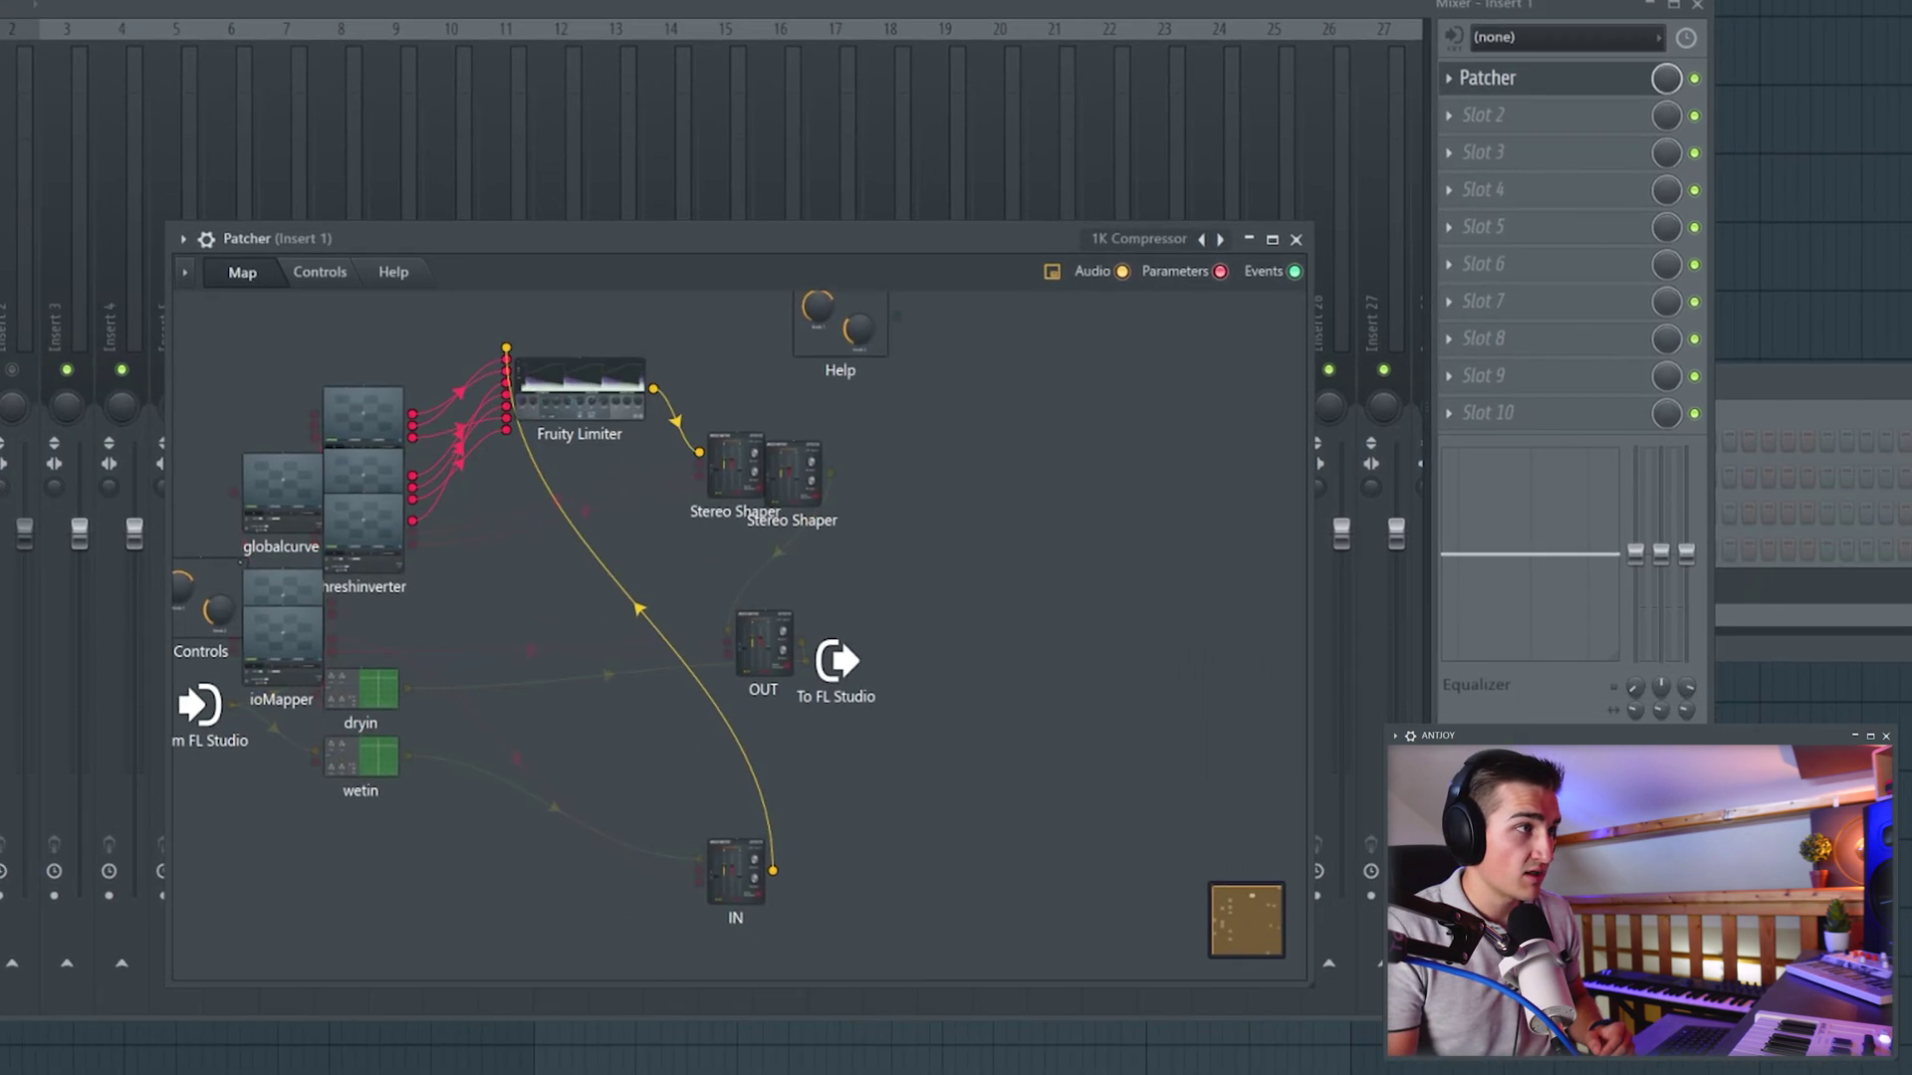
{"action": "double_click", "coordinate": [568, 388]}
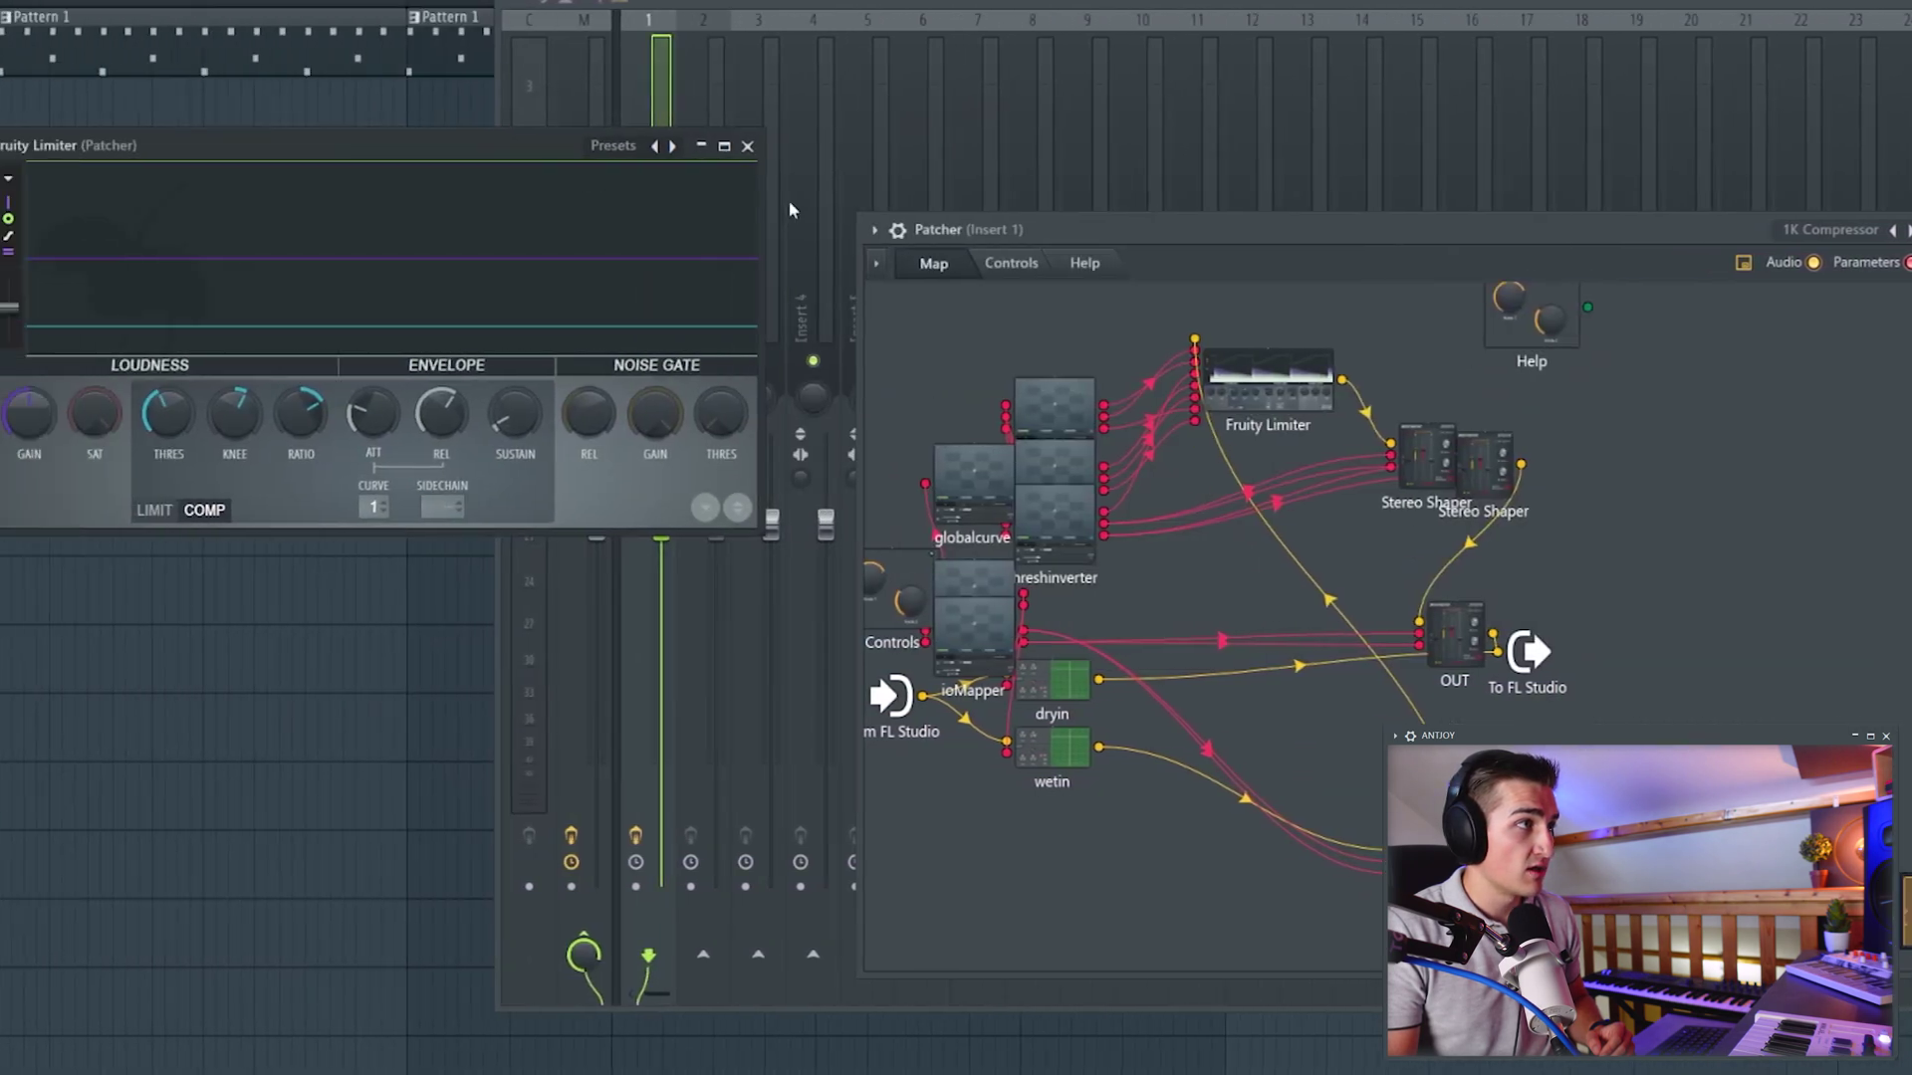
Raise the 1K Compressor knob past halfway with the Fruity Limiter editor in view, and close that editor.
{"action": "left_click", "coordinate": [1011, 263]}
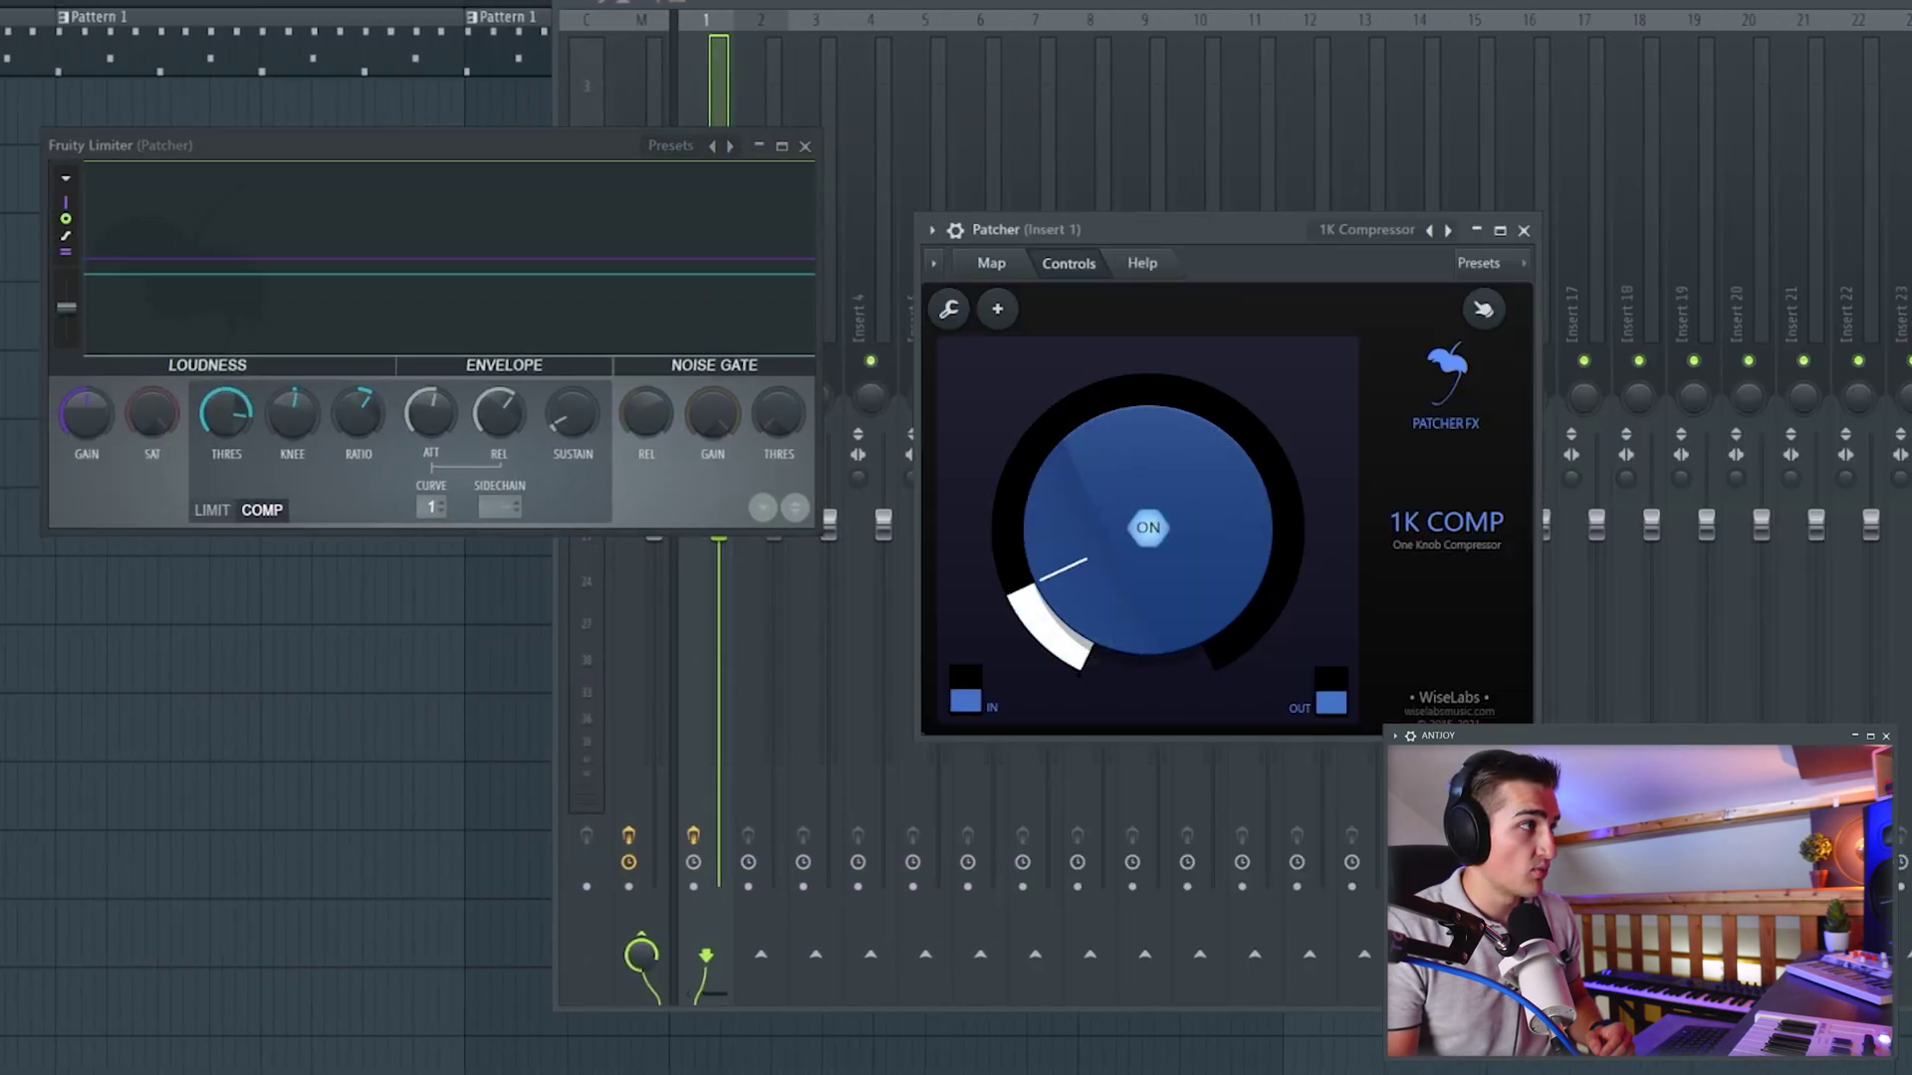
{"action": "left_click_drag", "start_coordinate": [1115, 567], "coordinate": [1115, 468]}
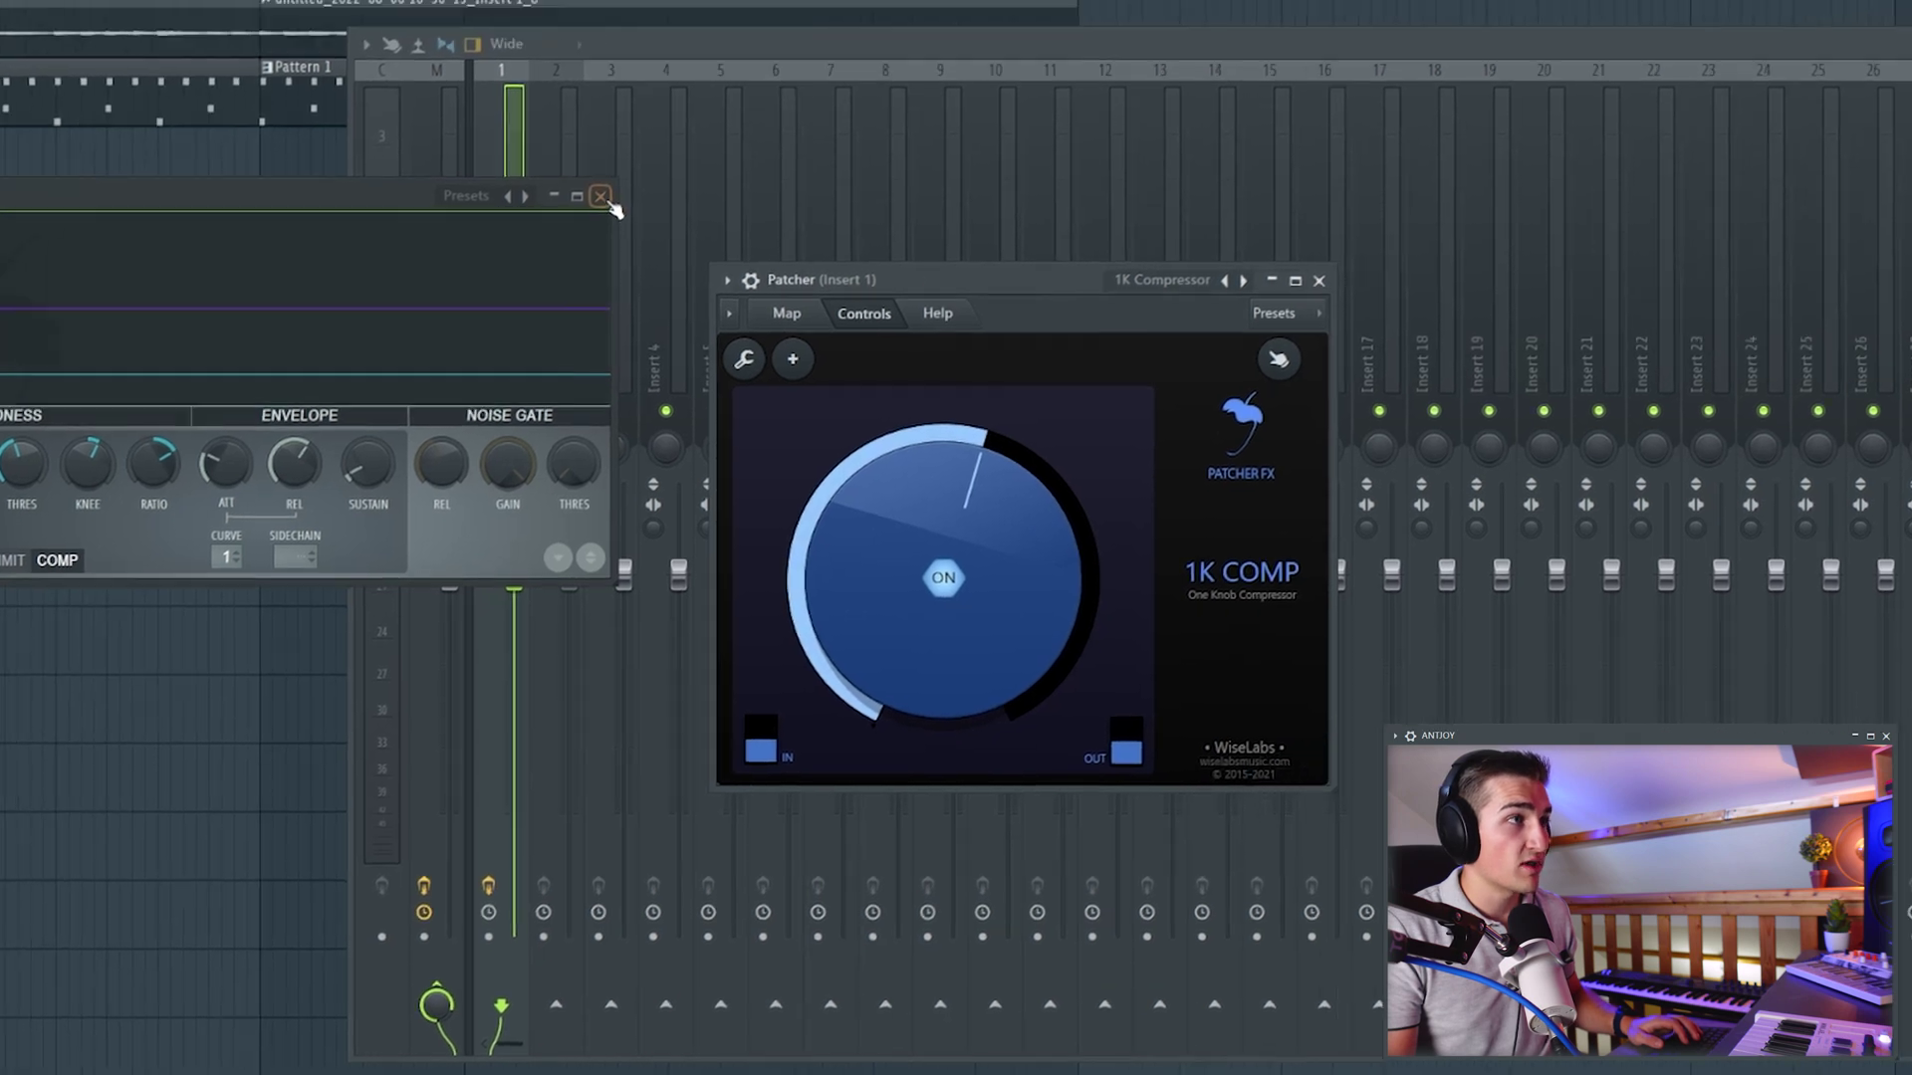
{"action": "left_click", "coordinate": [806, 146]}
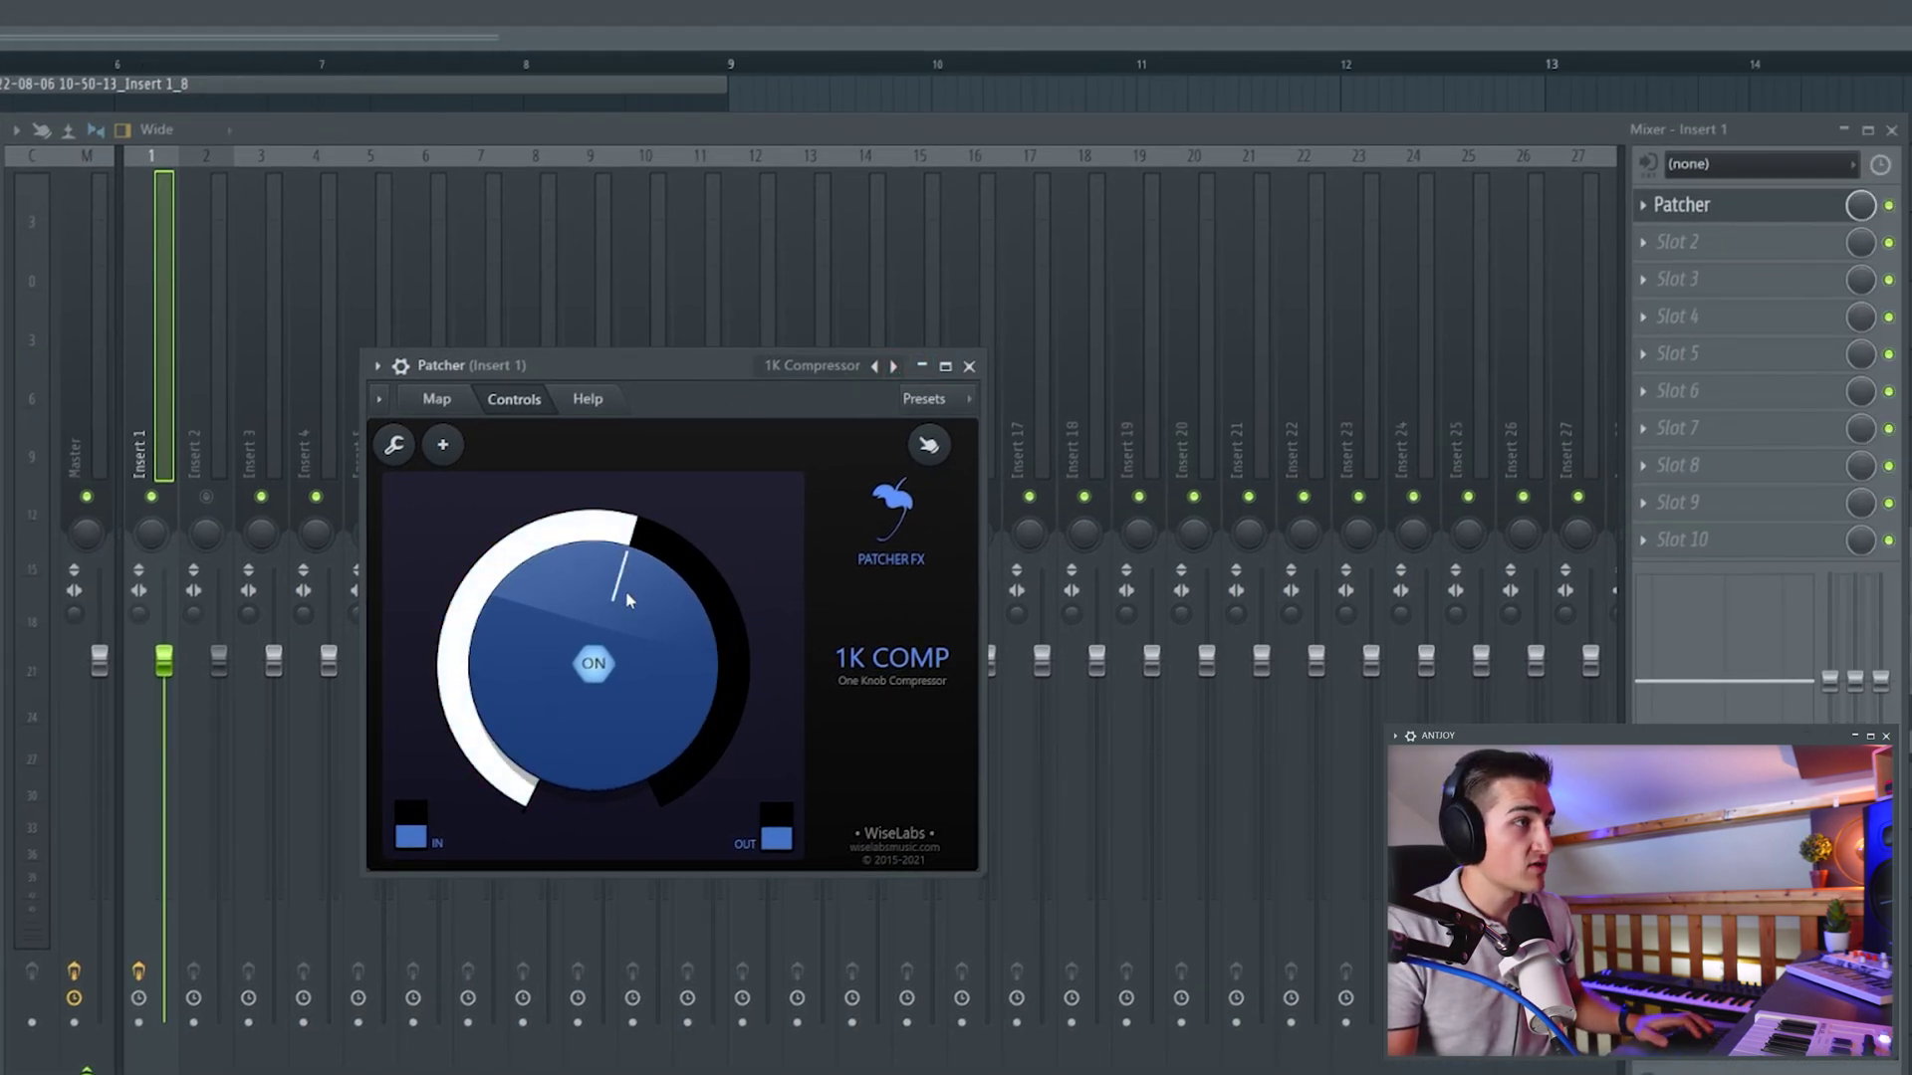
Play the song, lower the compressor knob to about halfway, and compare the sound with the compressor off and on.
{"action": "key", "text": "space"}
{"action": "mouse_move", "coordinate": [590, 574]}
{"action": "left_mouse_down"}
{"action": "mouse_move", "coordinate": [589, 548]}
{"action": "mouse_move", "coordinate": [596, 597]}
{"action": "left_mouse_up"}
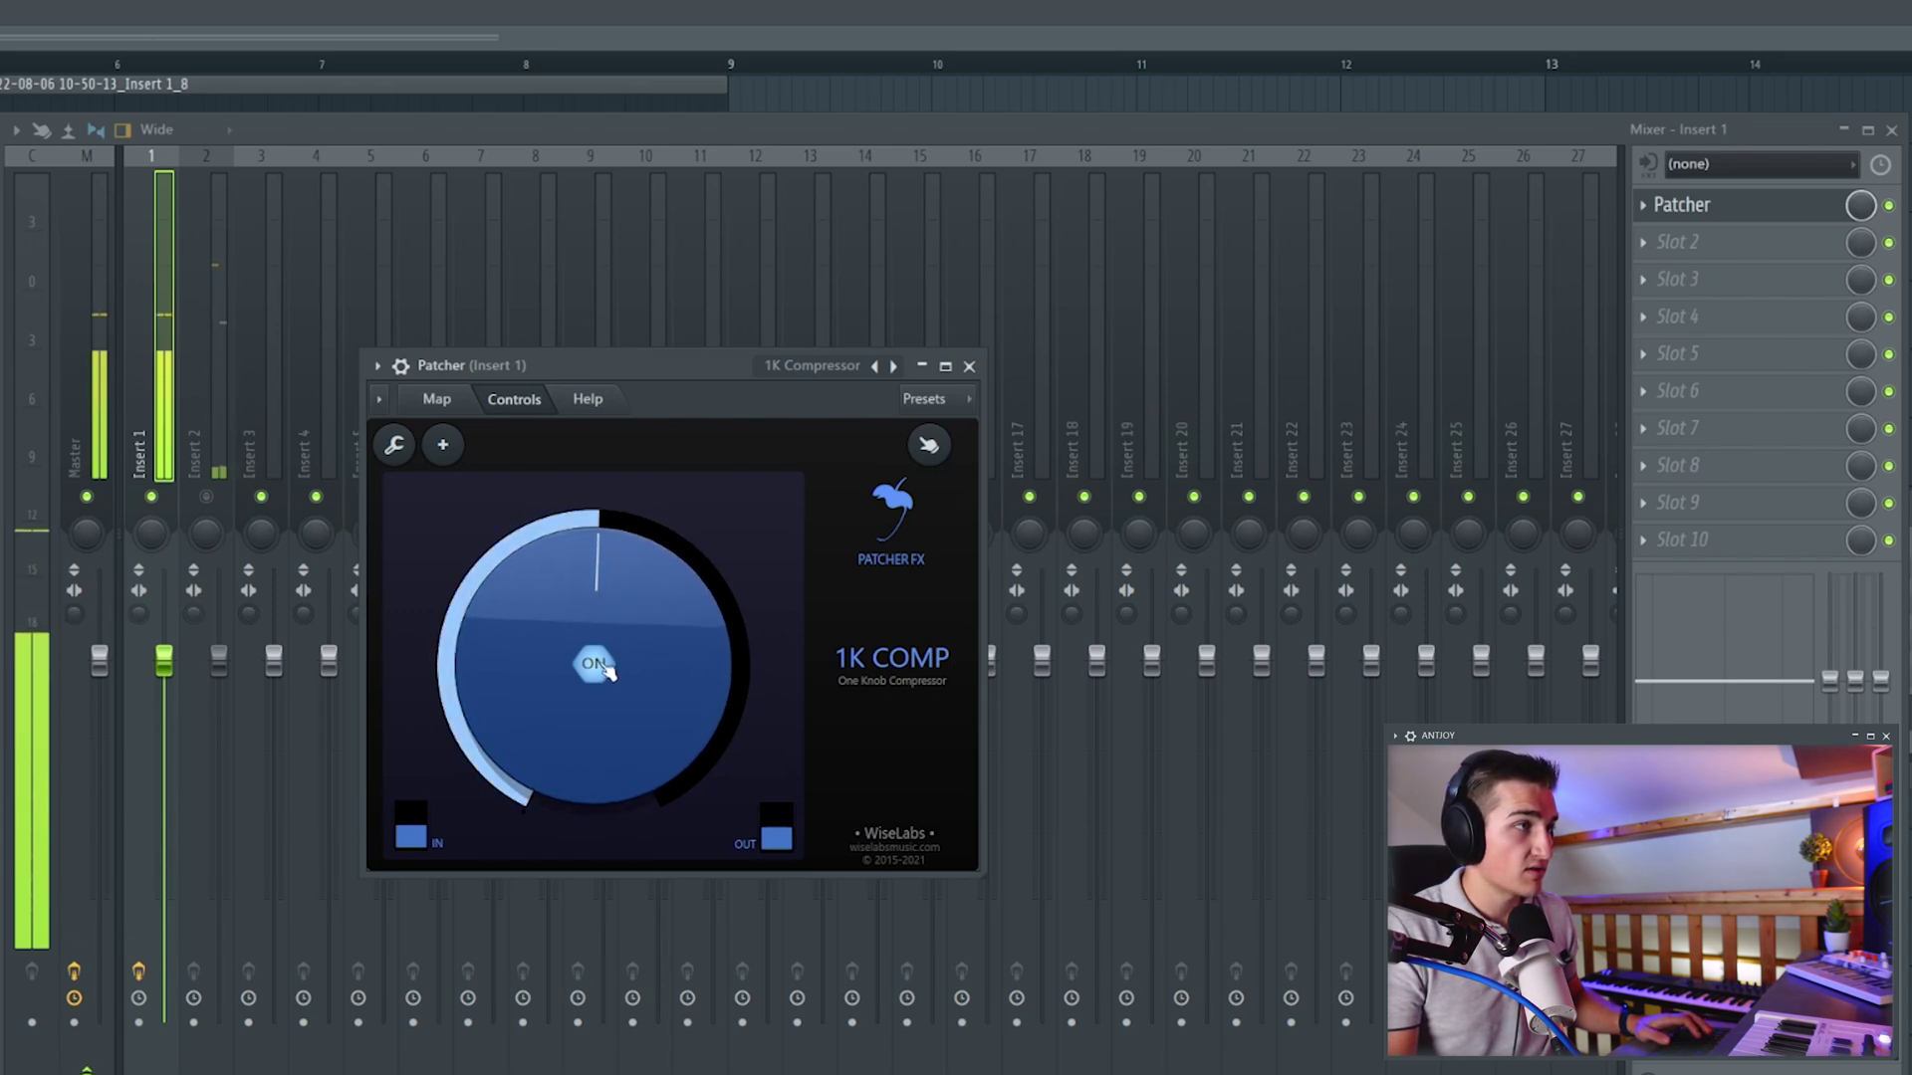
{"action": "left_click", "coordinate": [603, 669]}
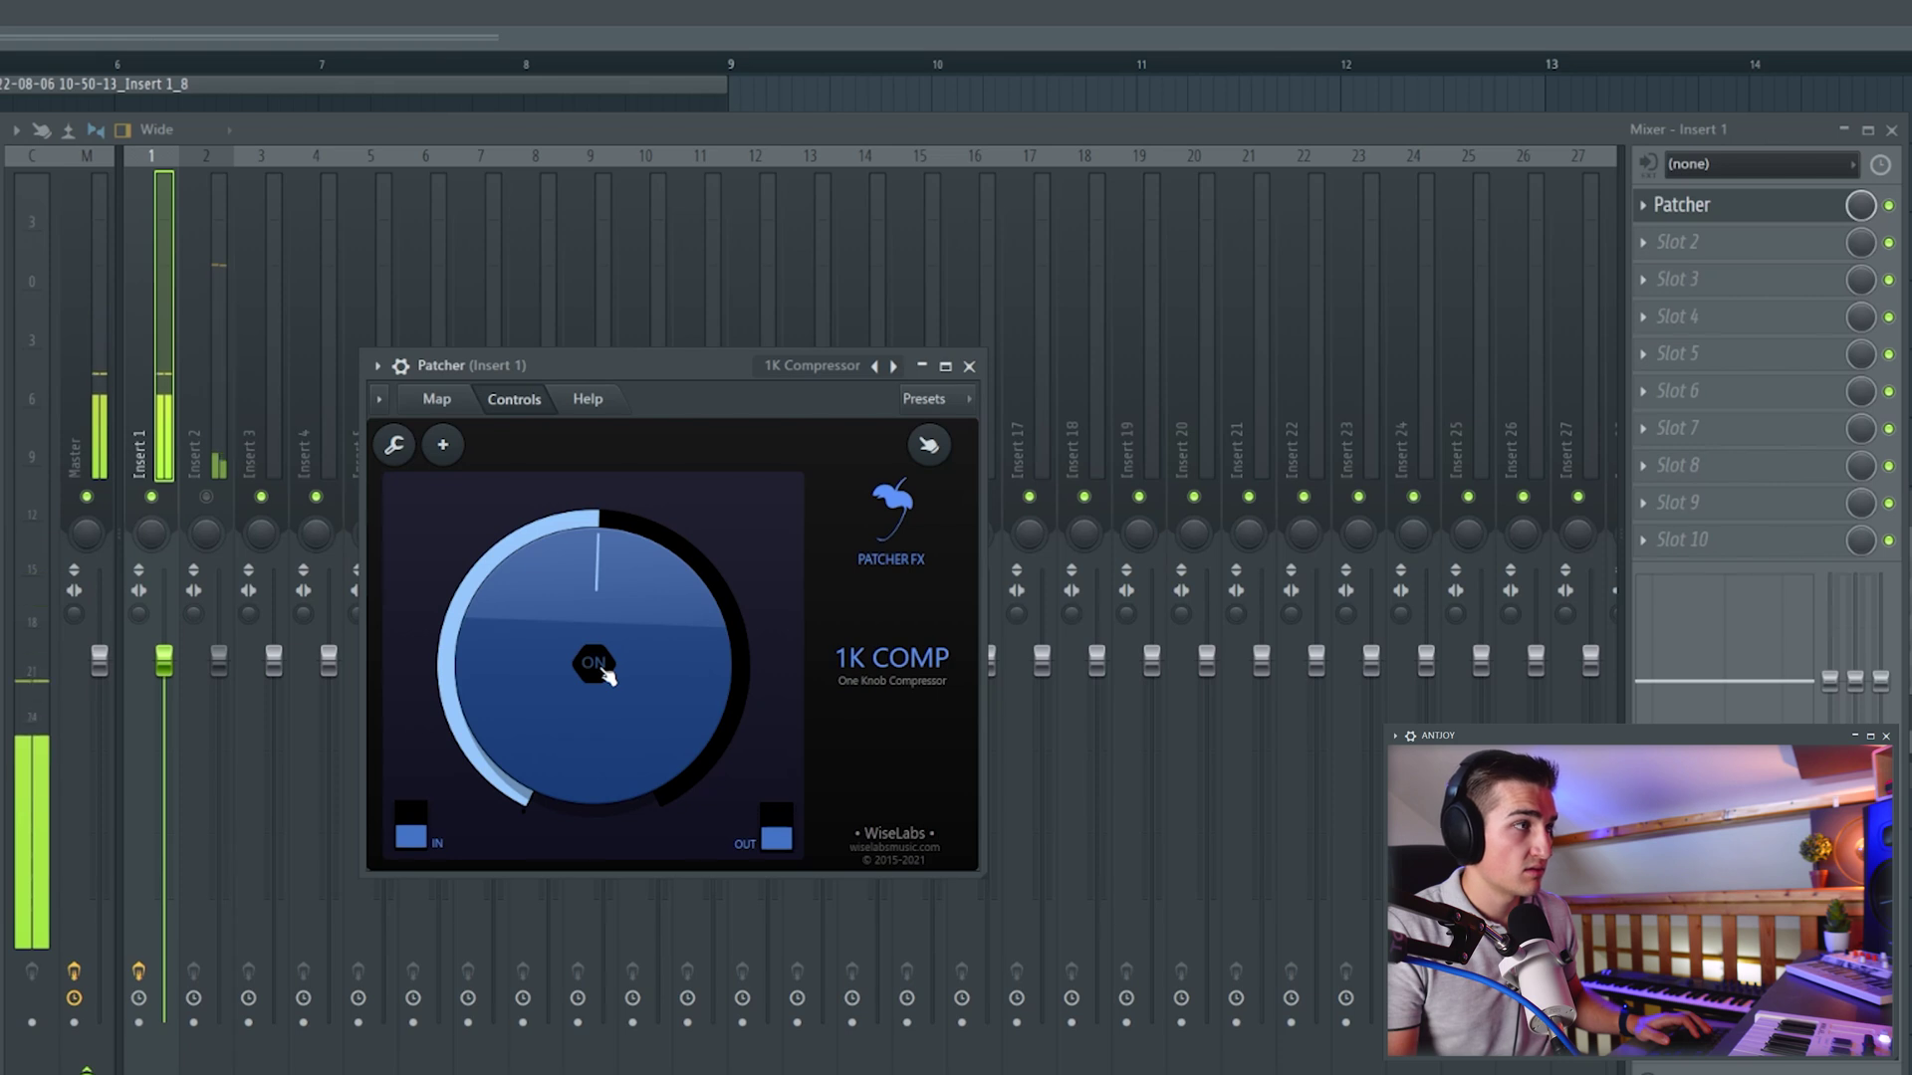
{"action": "left_click", "coordinate": [603, 669]}
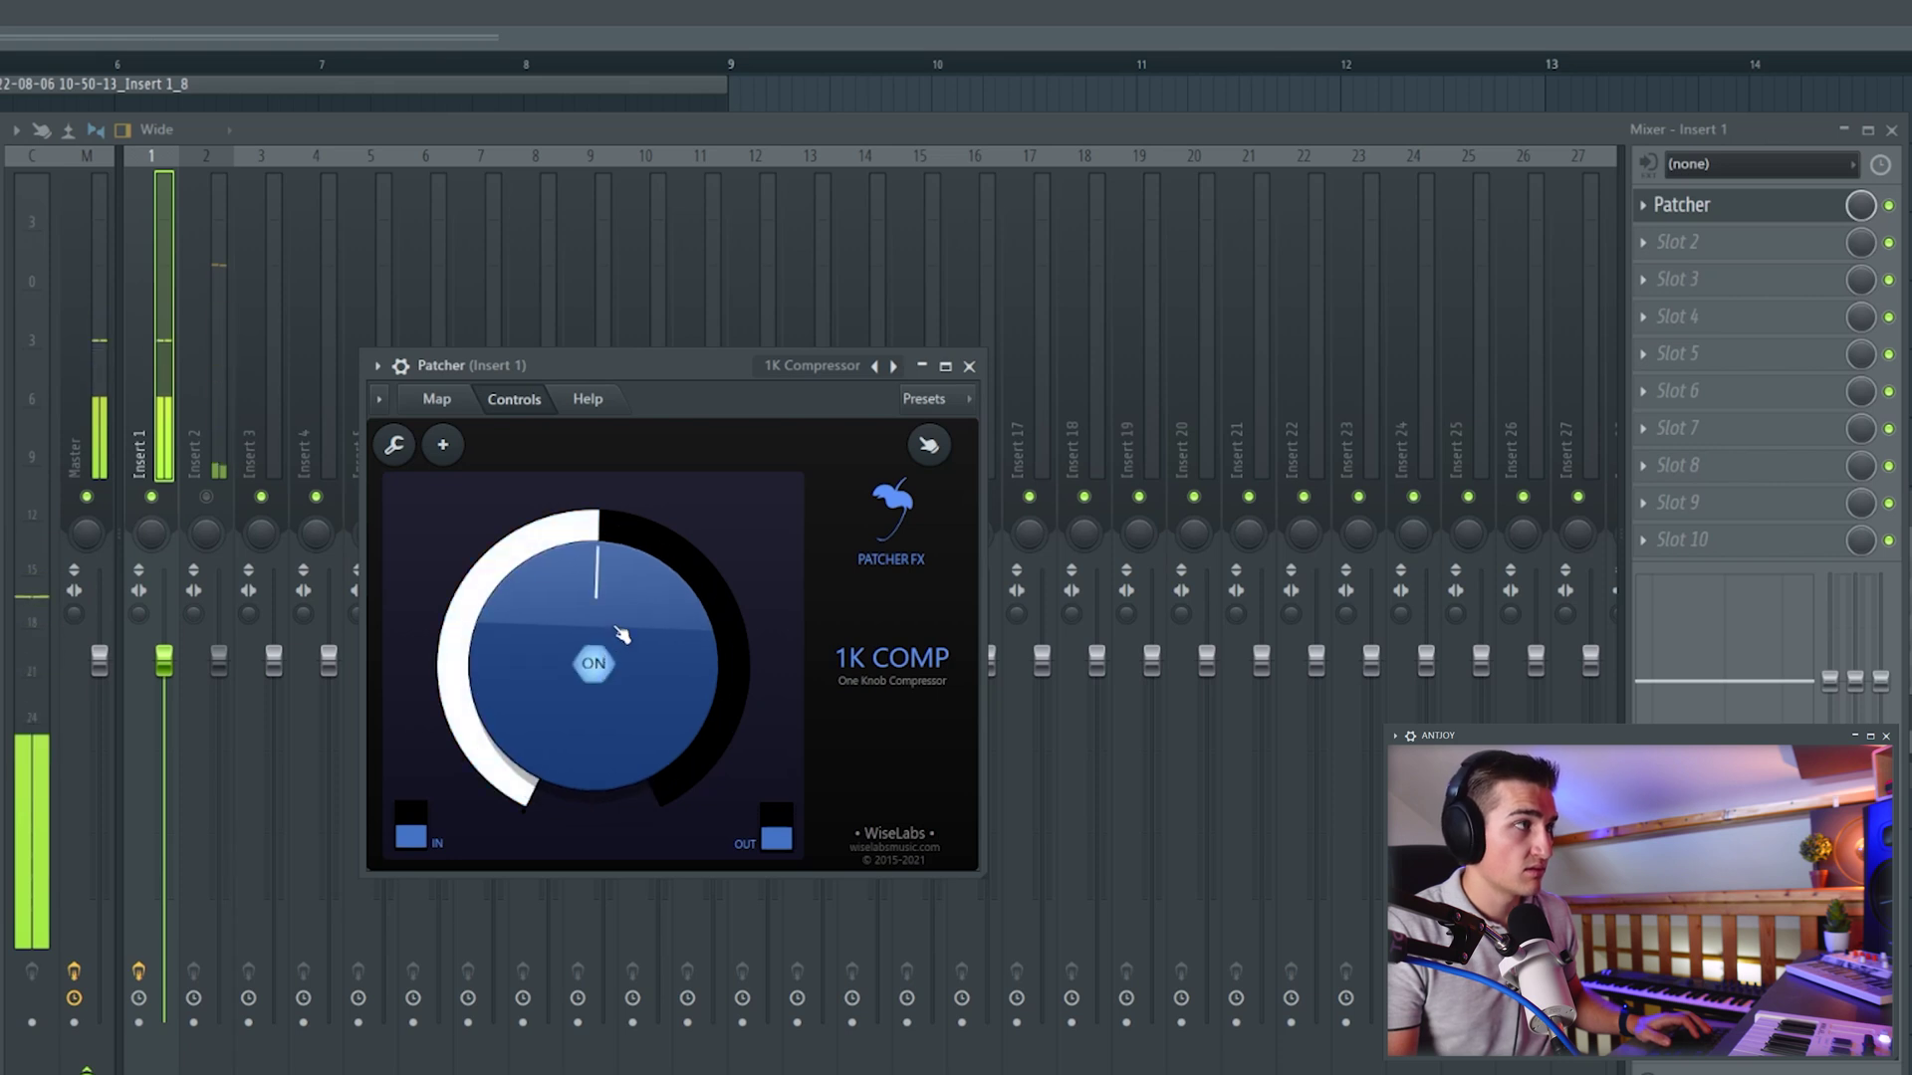
Add a Patcher to slot 2 of Insert 1, load the GuitAmp preset and show its controls.
{"action": "left_click", "coordinate": [1644, 243]}
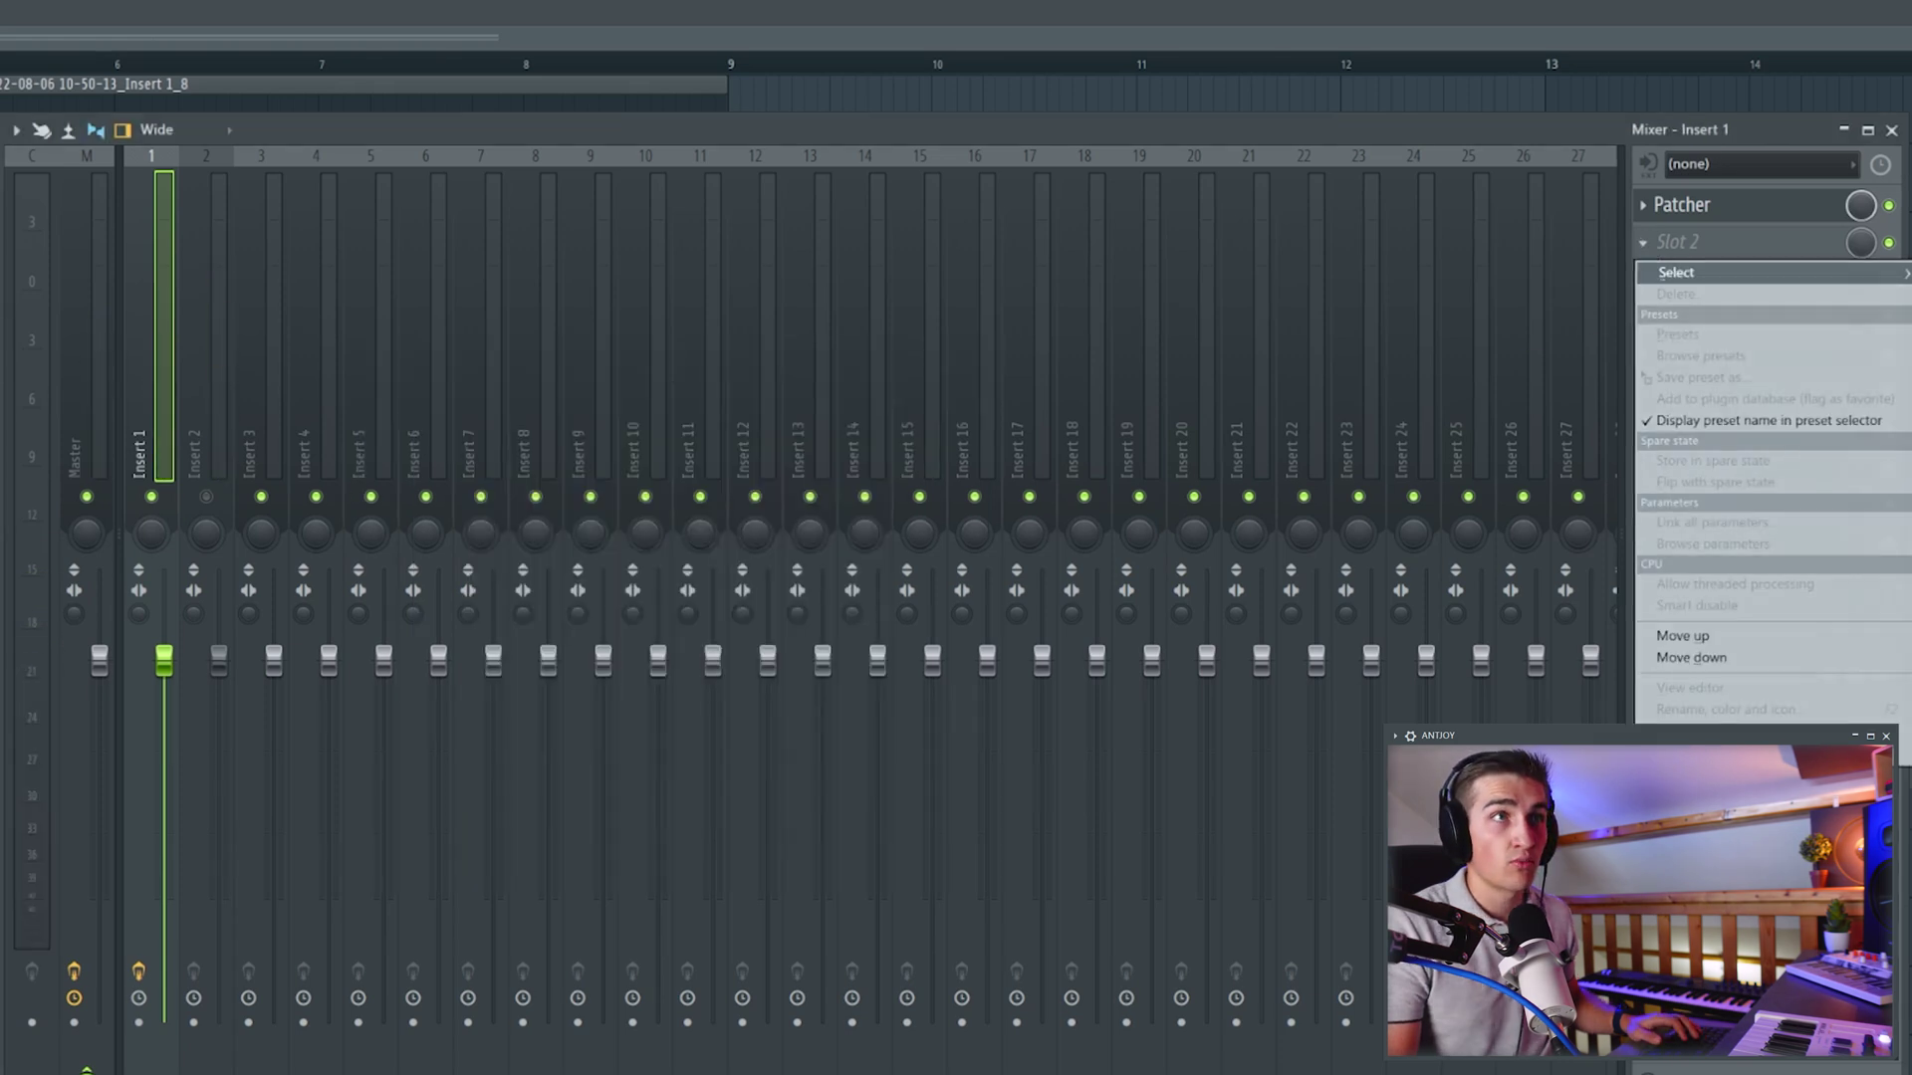
{"action": "mouse_move", "coordinate": [1682, 274]}
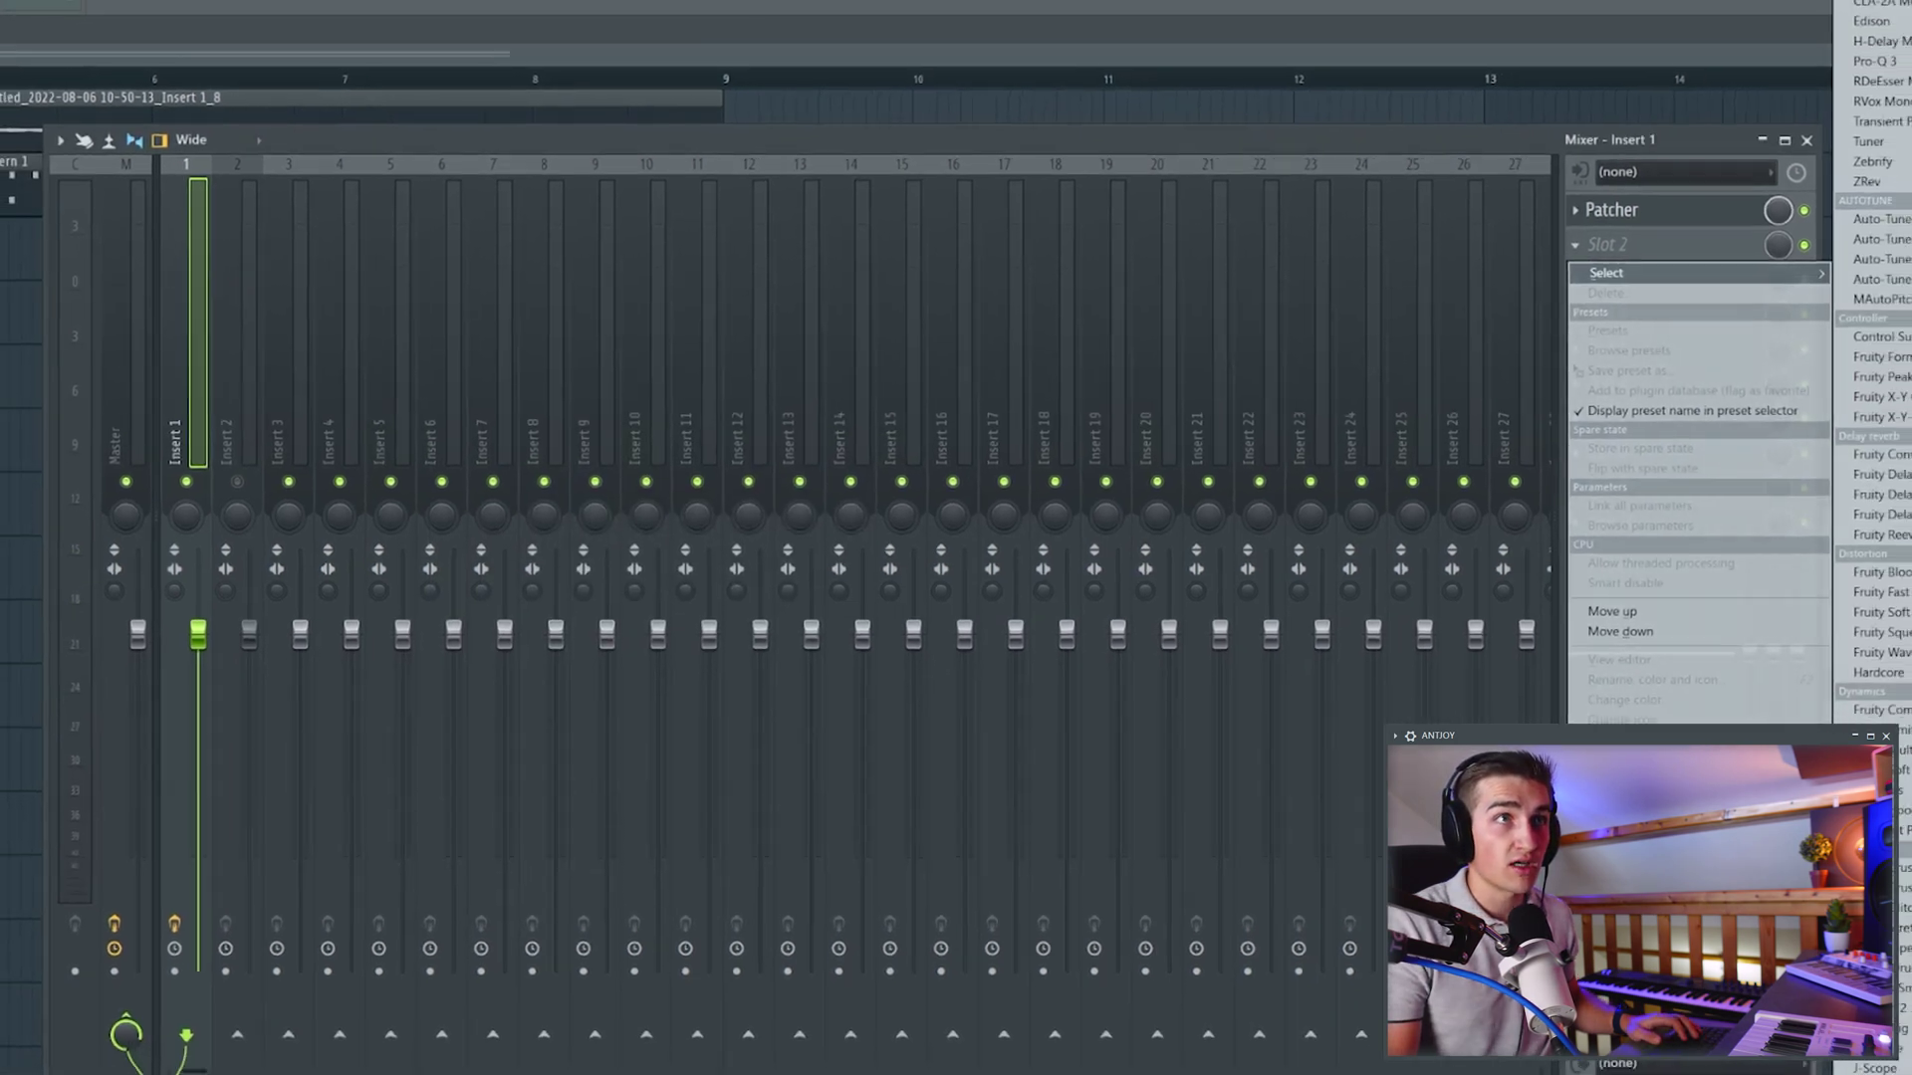
{"action": "left_click", "coordinate": [1798, 3]}
{"action": "type", "text": "patcher"}
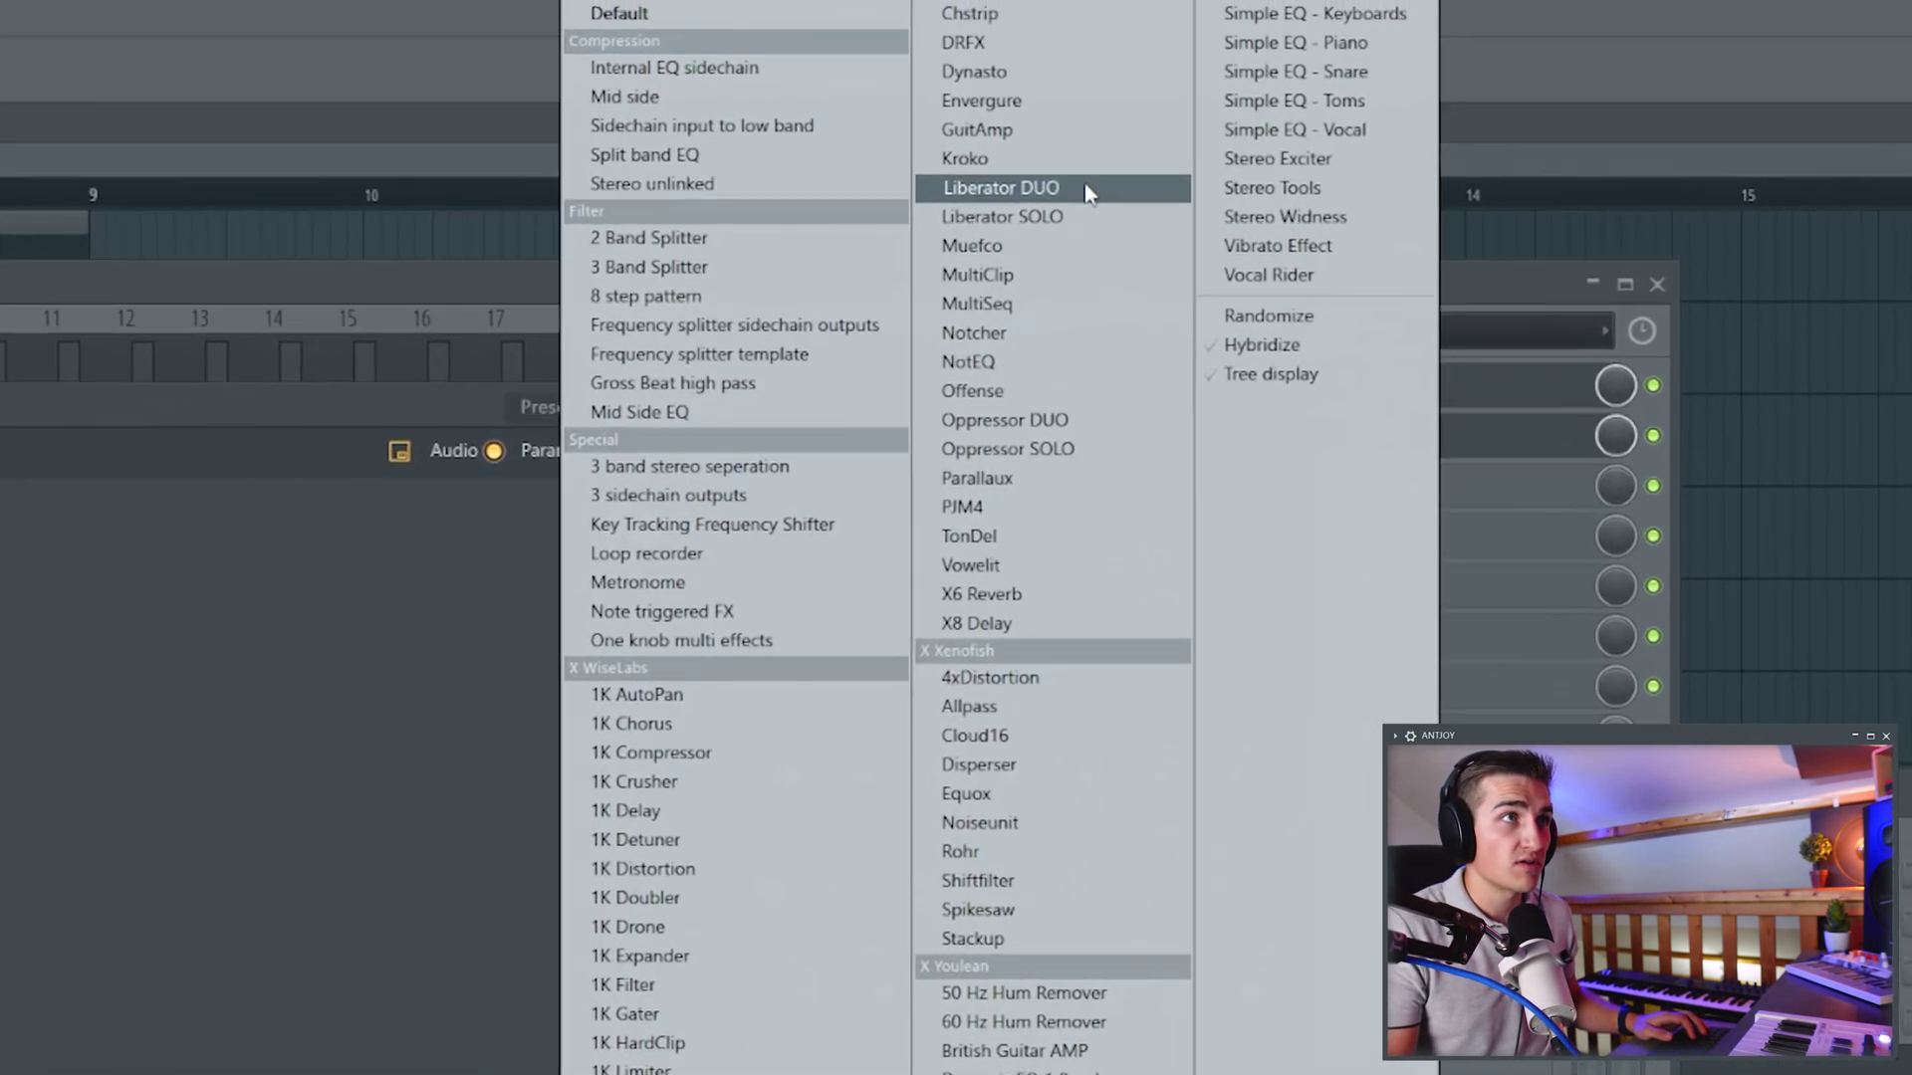
{"action": "left_click", "coordinate": [1055, 129]}
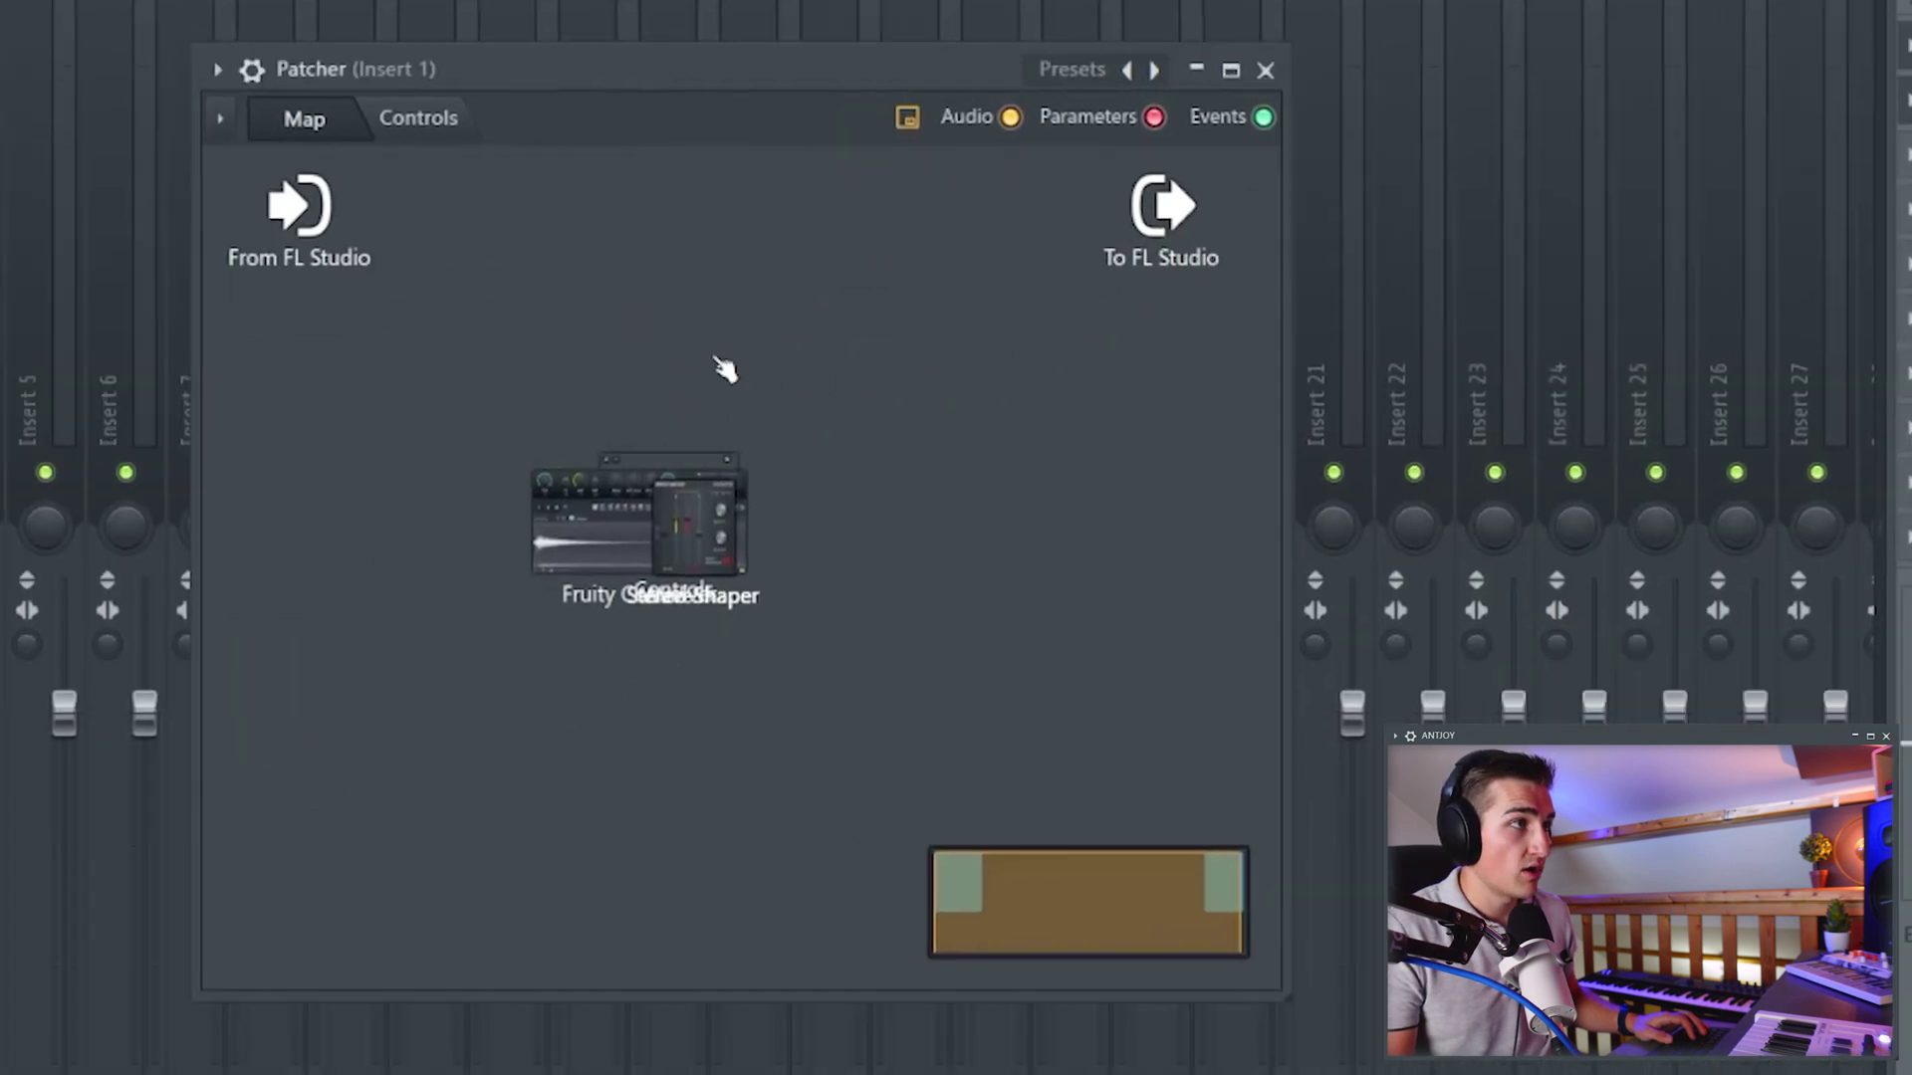
{"action": "left_click", "coordinate": [464, 120]}
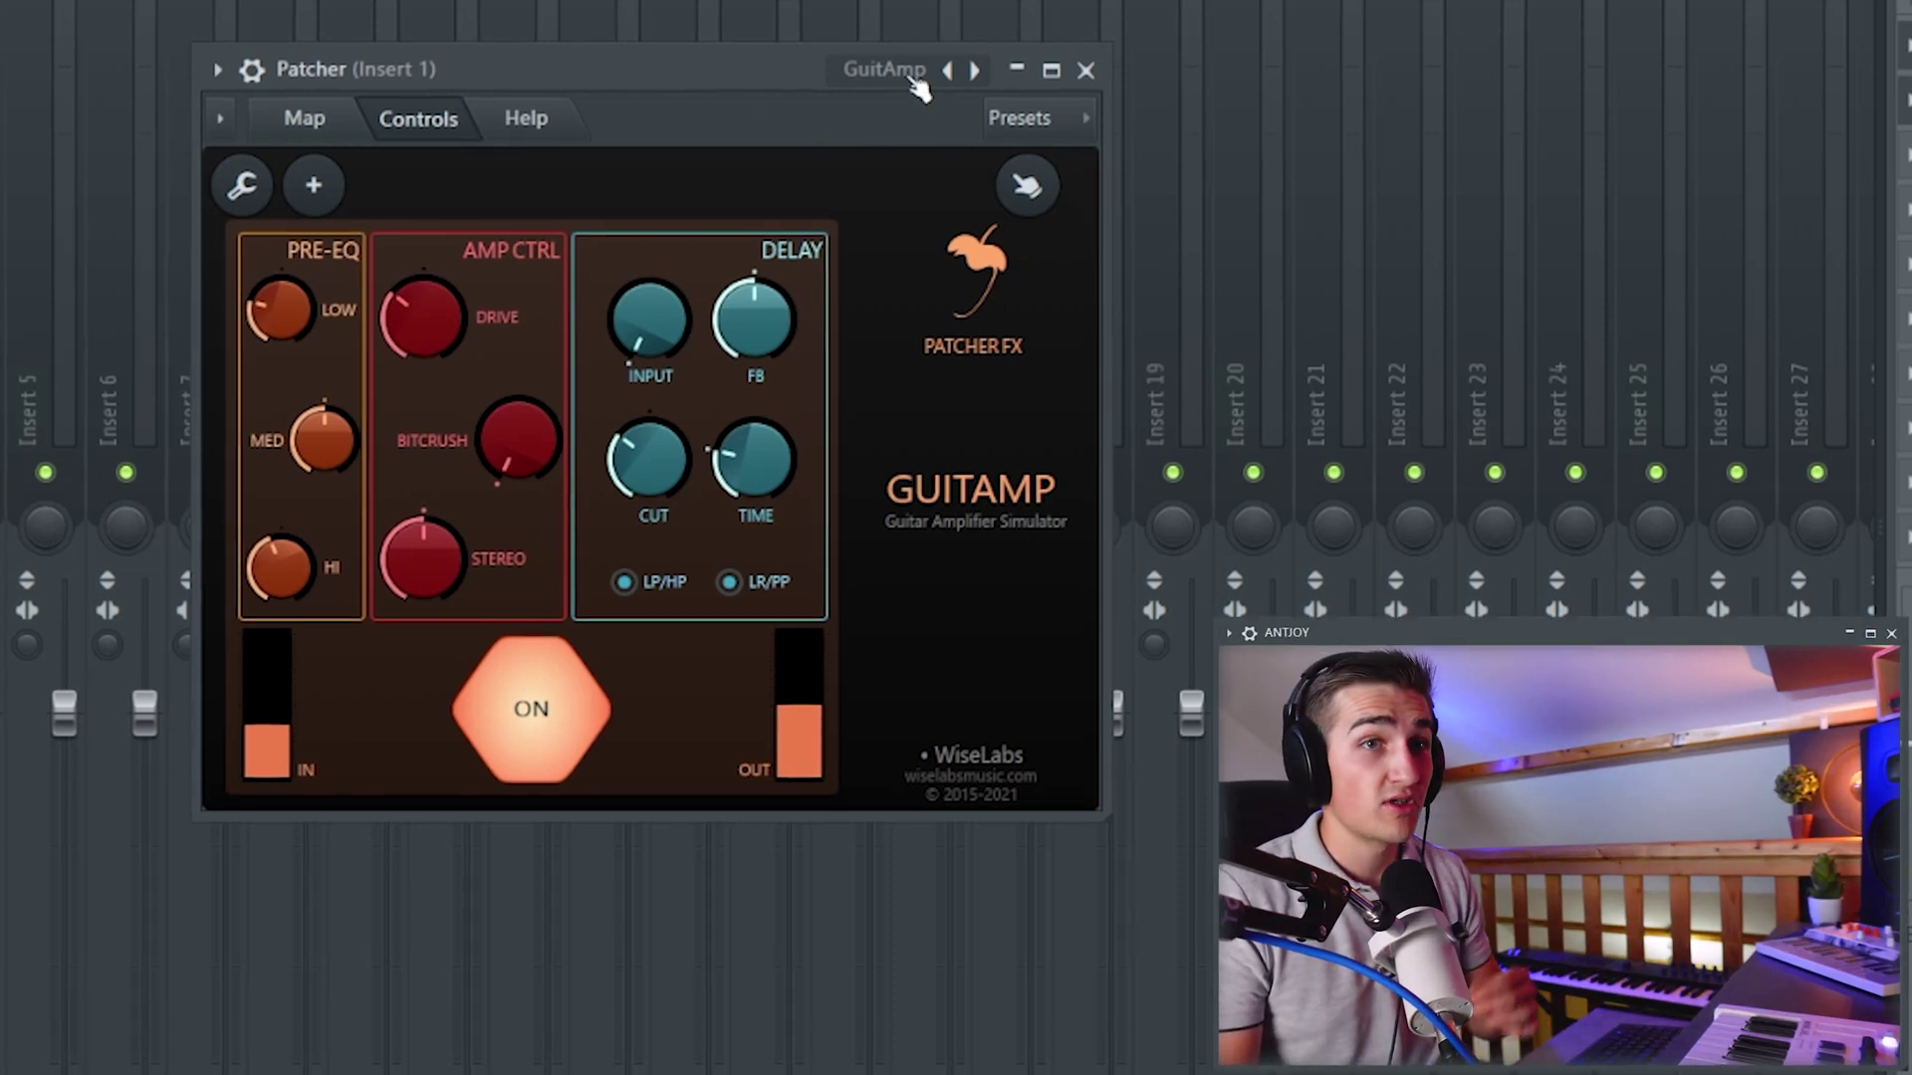
Load the Simple EQ - Guitar preset and place its Param. EQ 2 editor beside the preset's slider surface.
{"action": "left_click", "coordinate": [907, 80]}
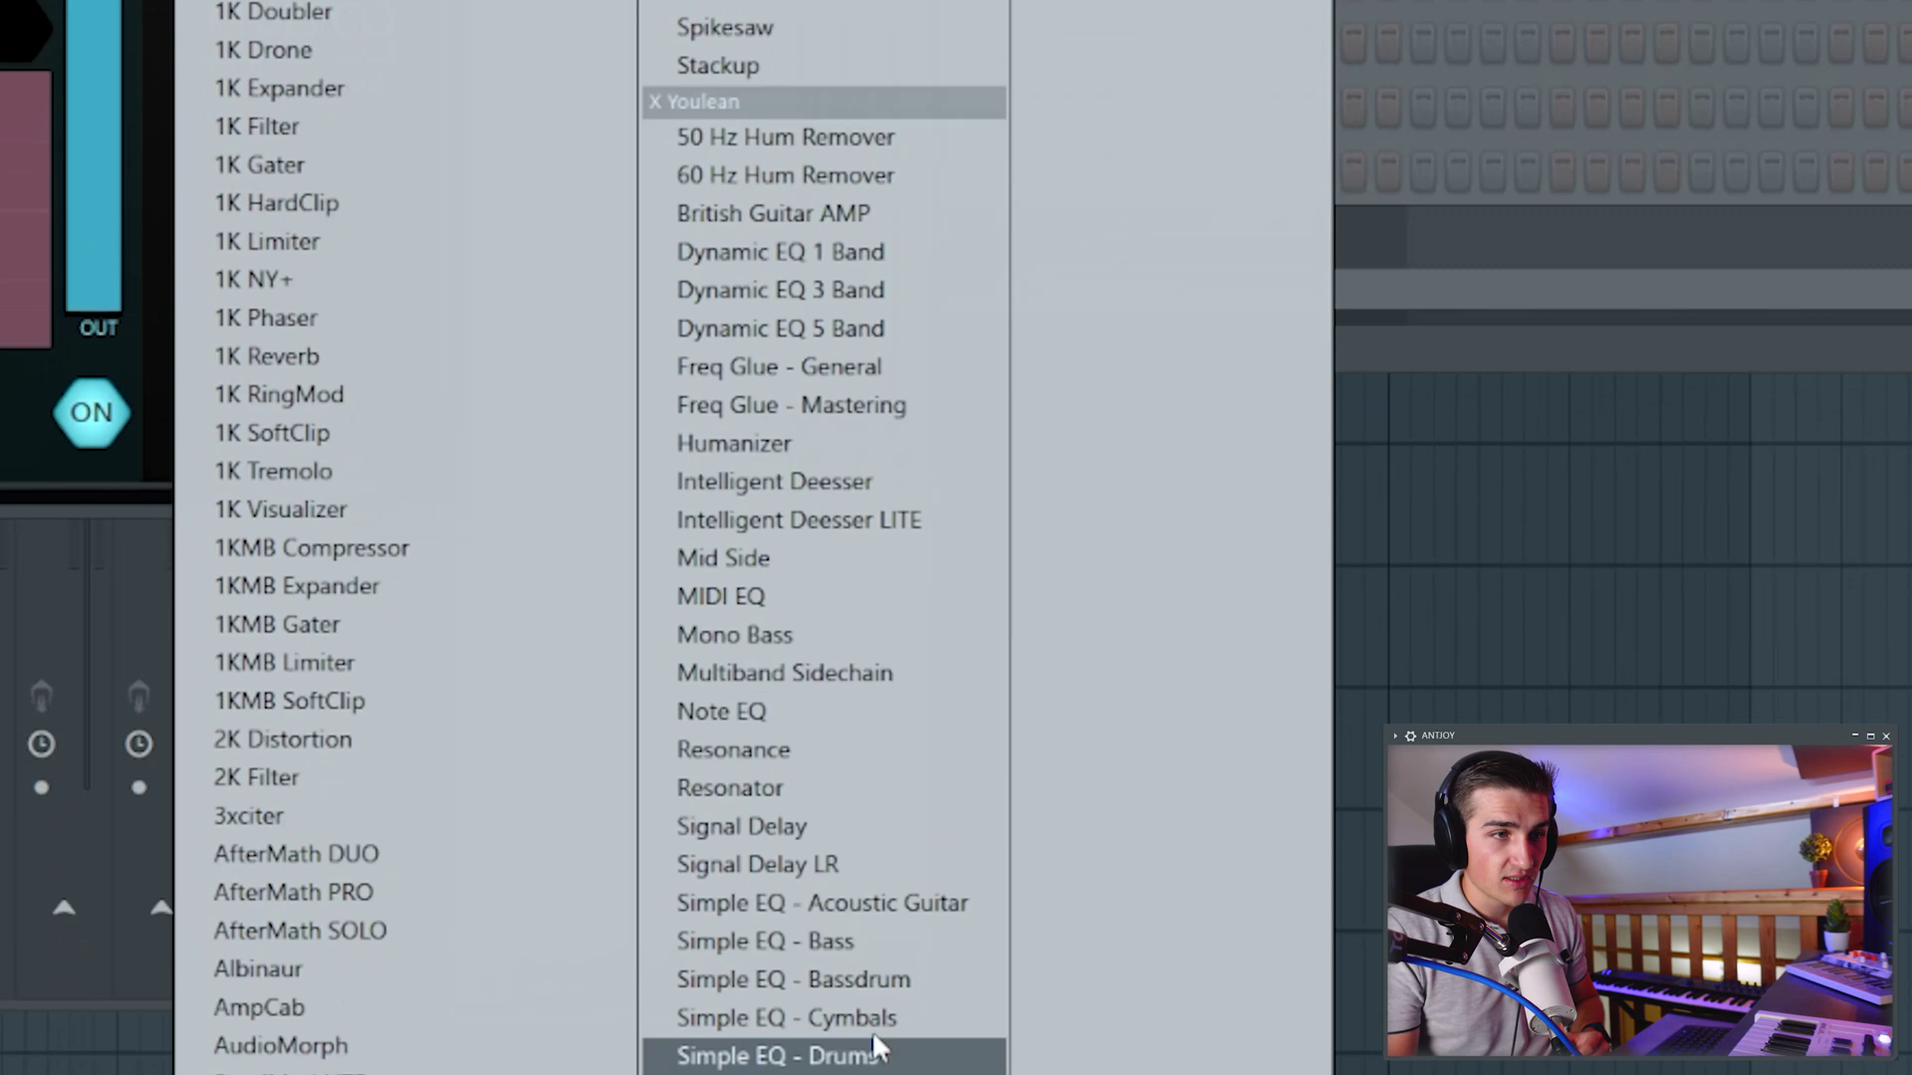
{"action": "left_click", "coordinate": [850, 1030]}
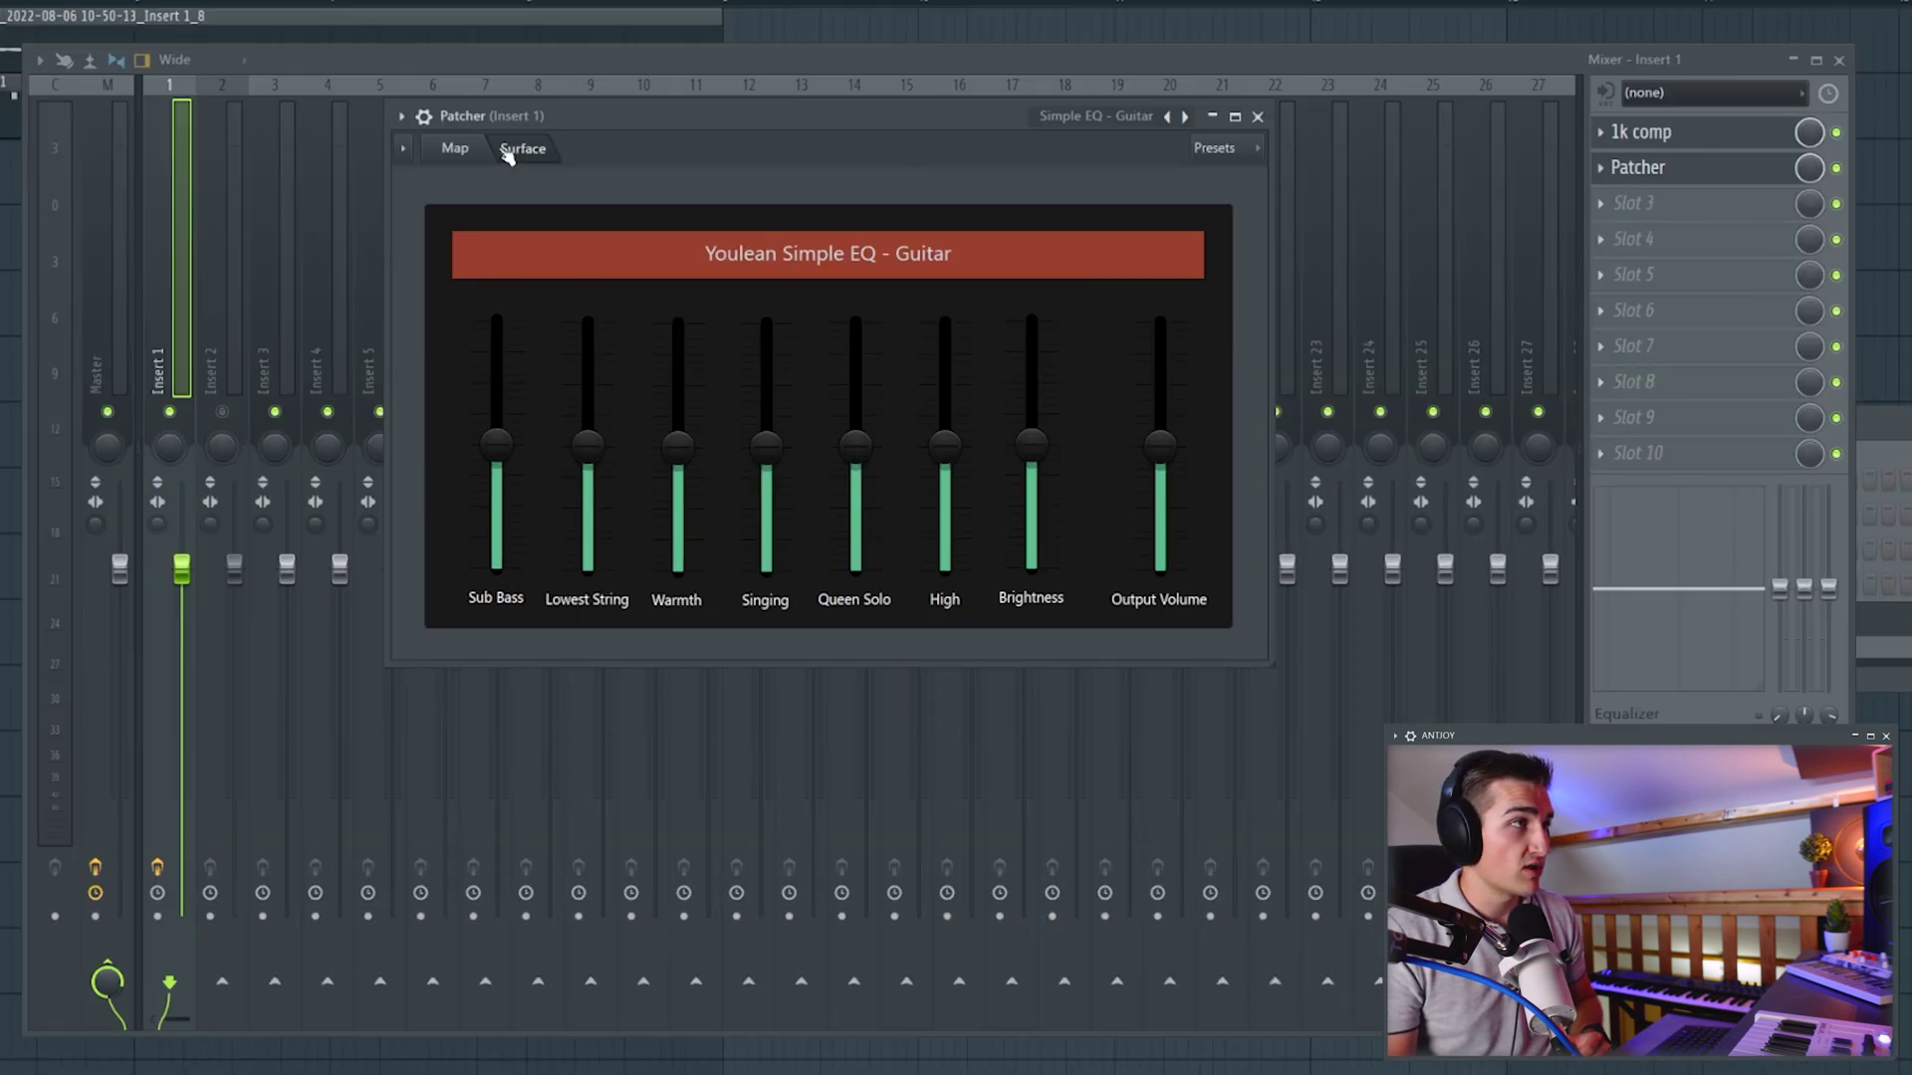
{"action": "left_click", "coordinate": [455, 152]}
{"action": "double_click", "coordinate": [685, 239]}
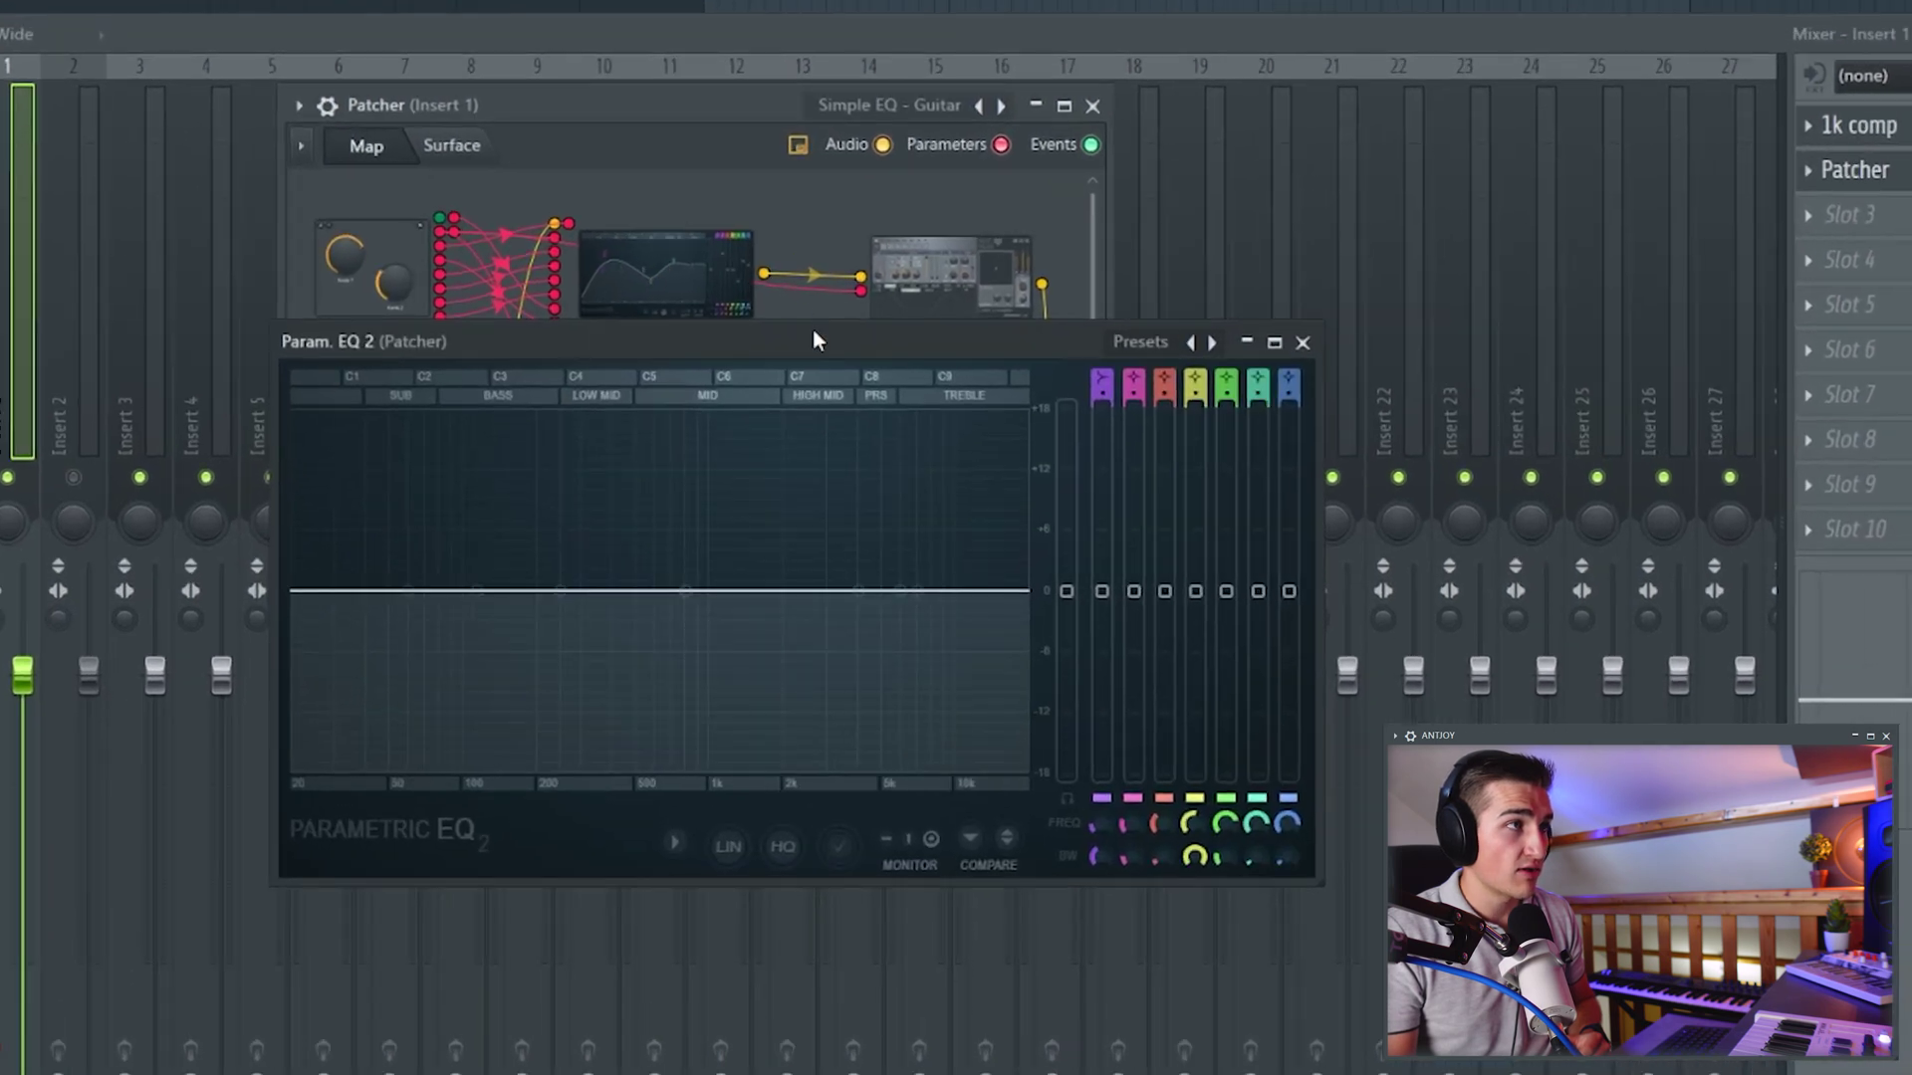
{"action": "left_click_drag", "start_coordinate": [812, 340], "coordinate": [1730, 175]}
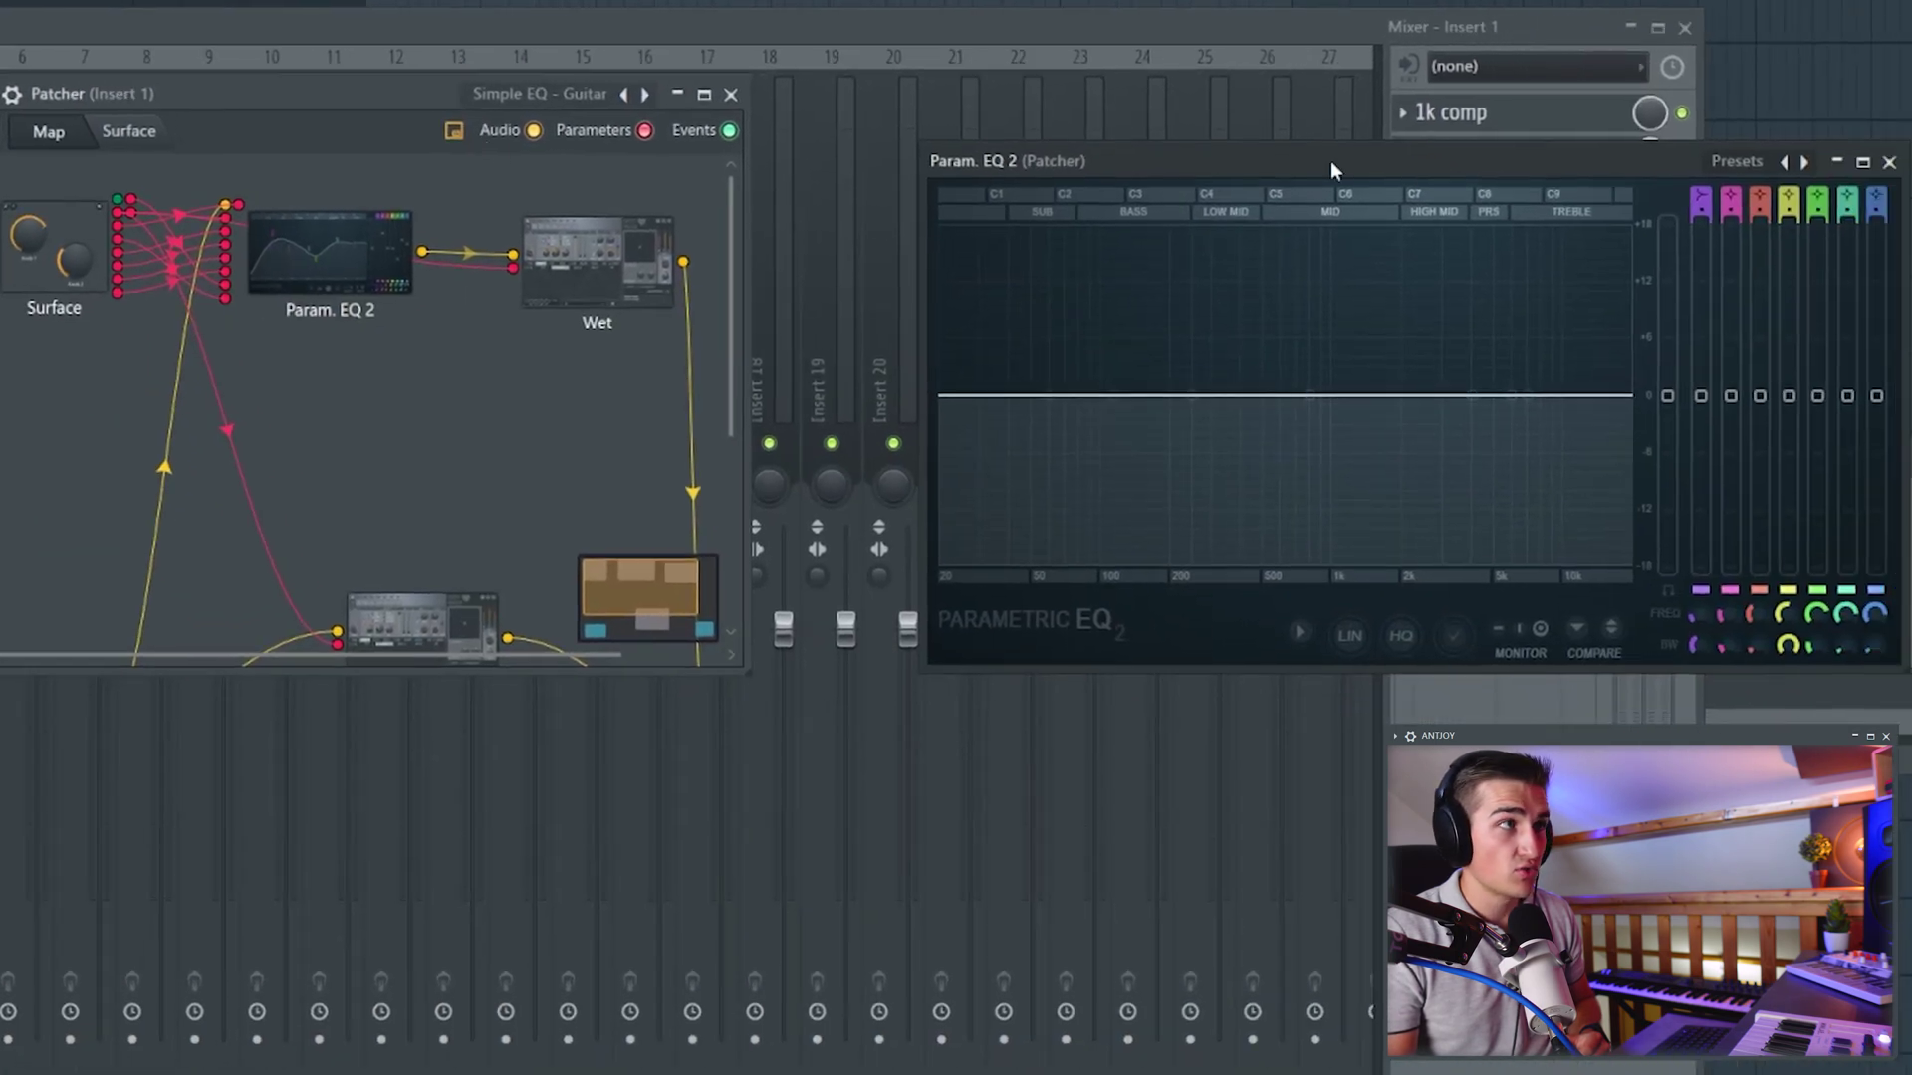
{"action": "left_click", "coordinate": [157, 135]}
{"action": "left_click_drag", "start_coordinate": [523, 96], "coordinate": [351, 216]}
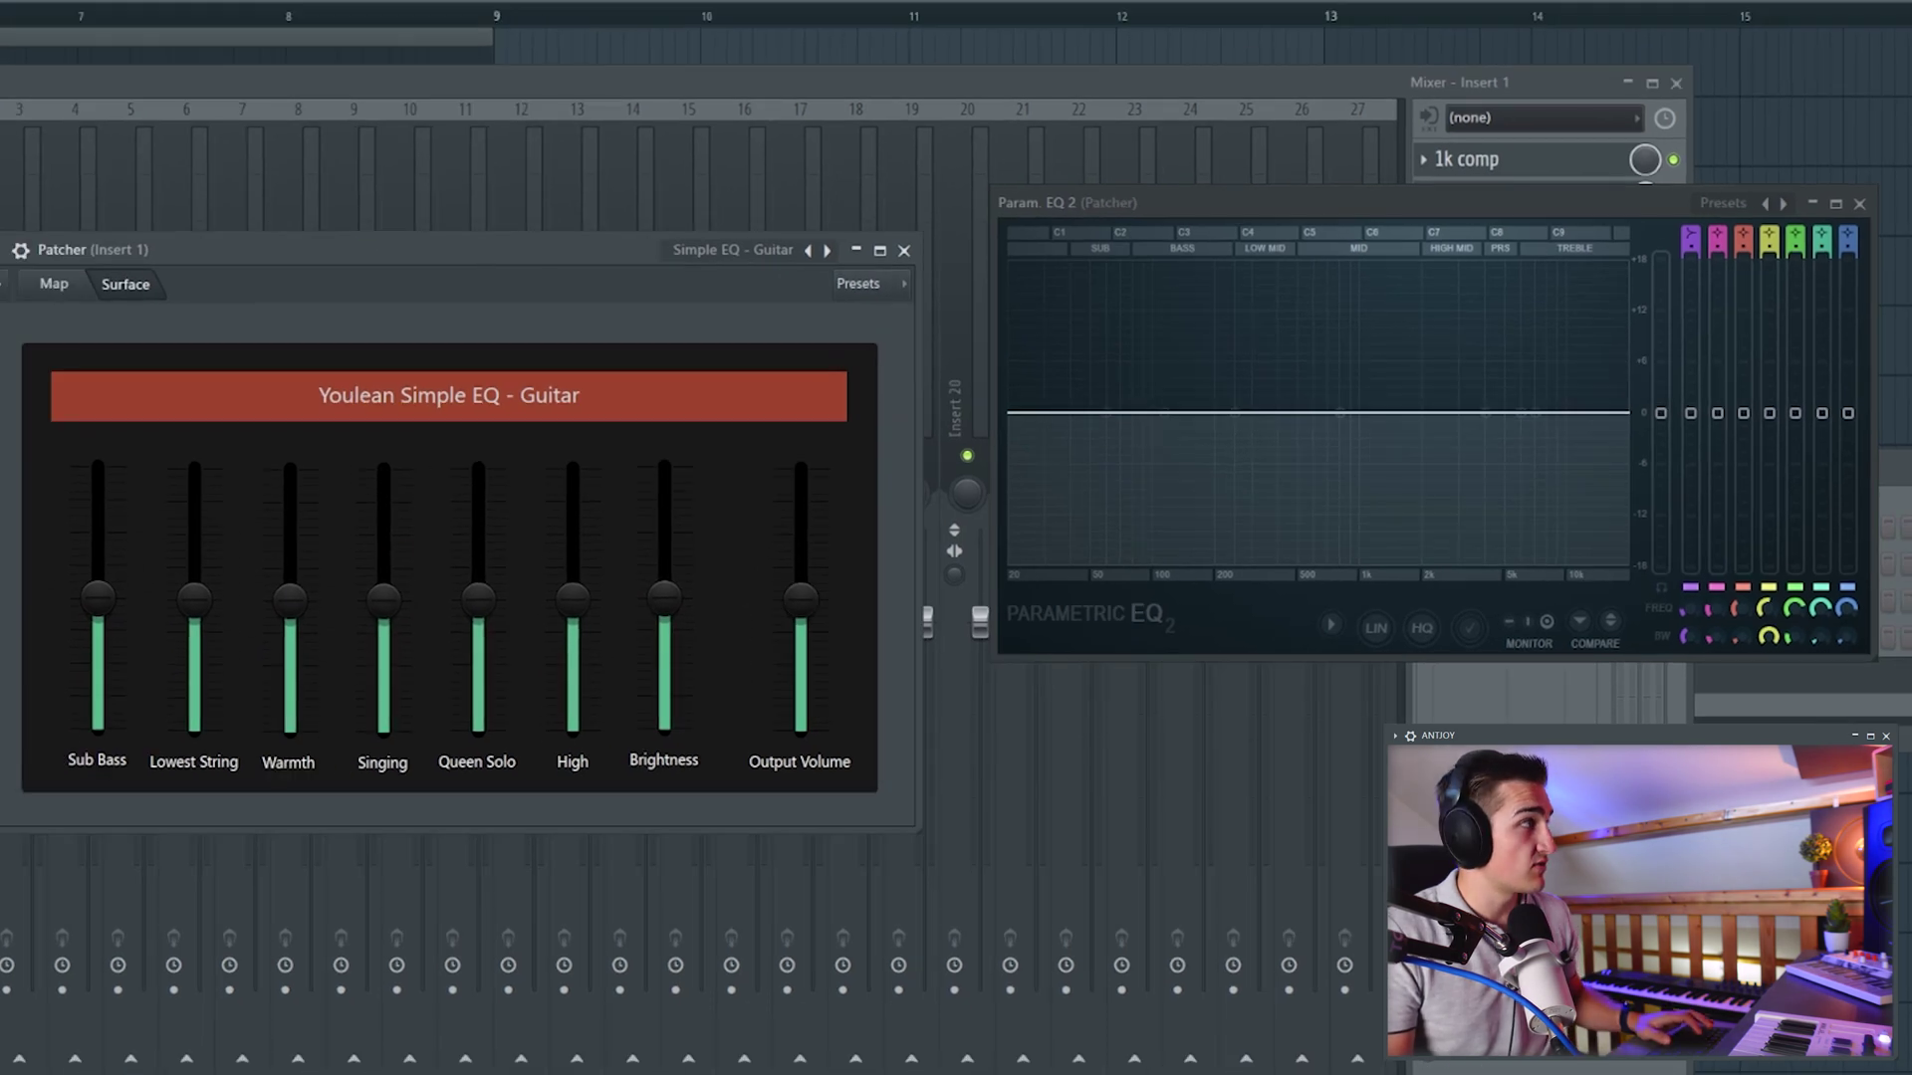
Shape the guitar EQ by lowering Sub Bass, Lowest String and High and raising Warmth, Singing, Queen Solo and Brightness.
{"action": "mouse_move", "coordinate": [383, 598]}
{"action": "left_mouse_down"}
{"action": "mouse_move", "coordinate": [384, 538]}
{"action": "mouse_move", "coordinate": [383, 561]}
{"action": "left_mouse_up"}
{"action": "left_click_drag", "start_coordinate": [572, 597], "coordinate": [664, 566]}
{"action": "mouse_move", "coordinate": [217, 609]}
{"action": "left_mouse_down"}
{"action": "mouse_move", "coordinate": [217, 543]}
{"action": "mouse_move", "coordinate": [217, 560]}
{"action": "mouse_move", "coordinate": [290, 573]}
{"action": "mouse_move", "coordinate": [290, 535]}
{"action": "mouse_move", "coordinate": [195, 618]}
{"action": "left_mouse_up"}
{"action": "left_click_drag", "start_coordinate": [478, 597], "coordinate": [383, 630]}
{"action": "left_click_drag", "start_coordinate": [299, 535], "coordinate": [298, 580]}
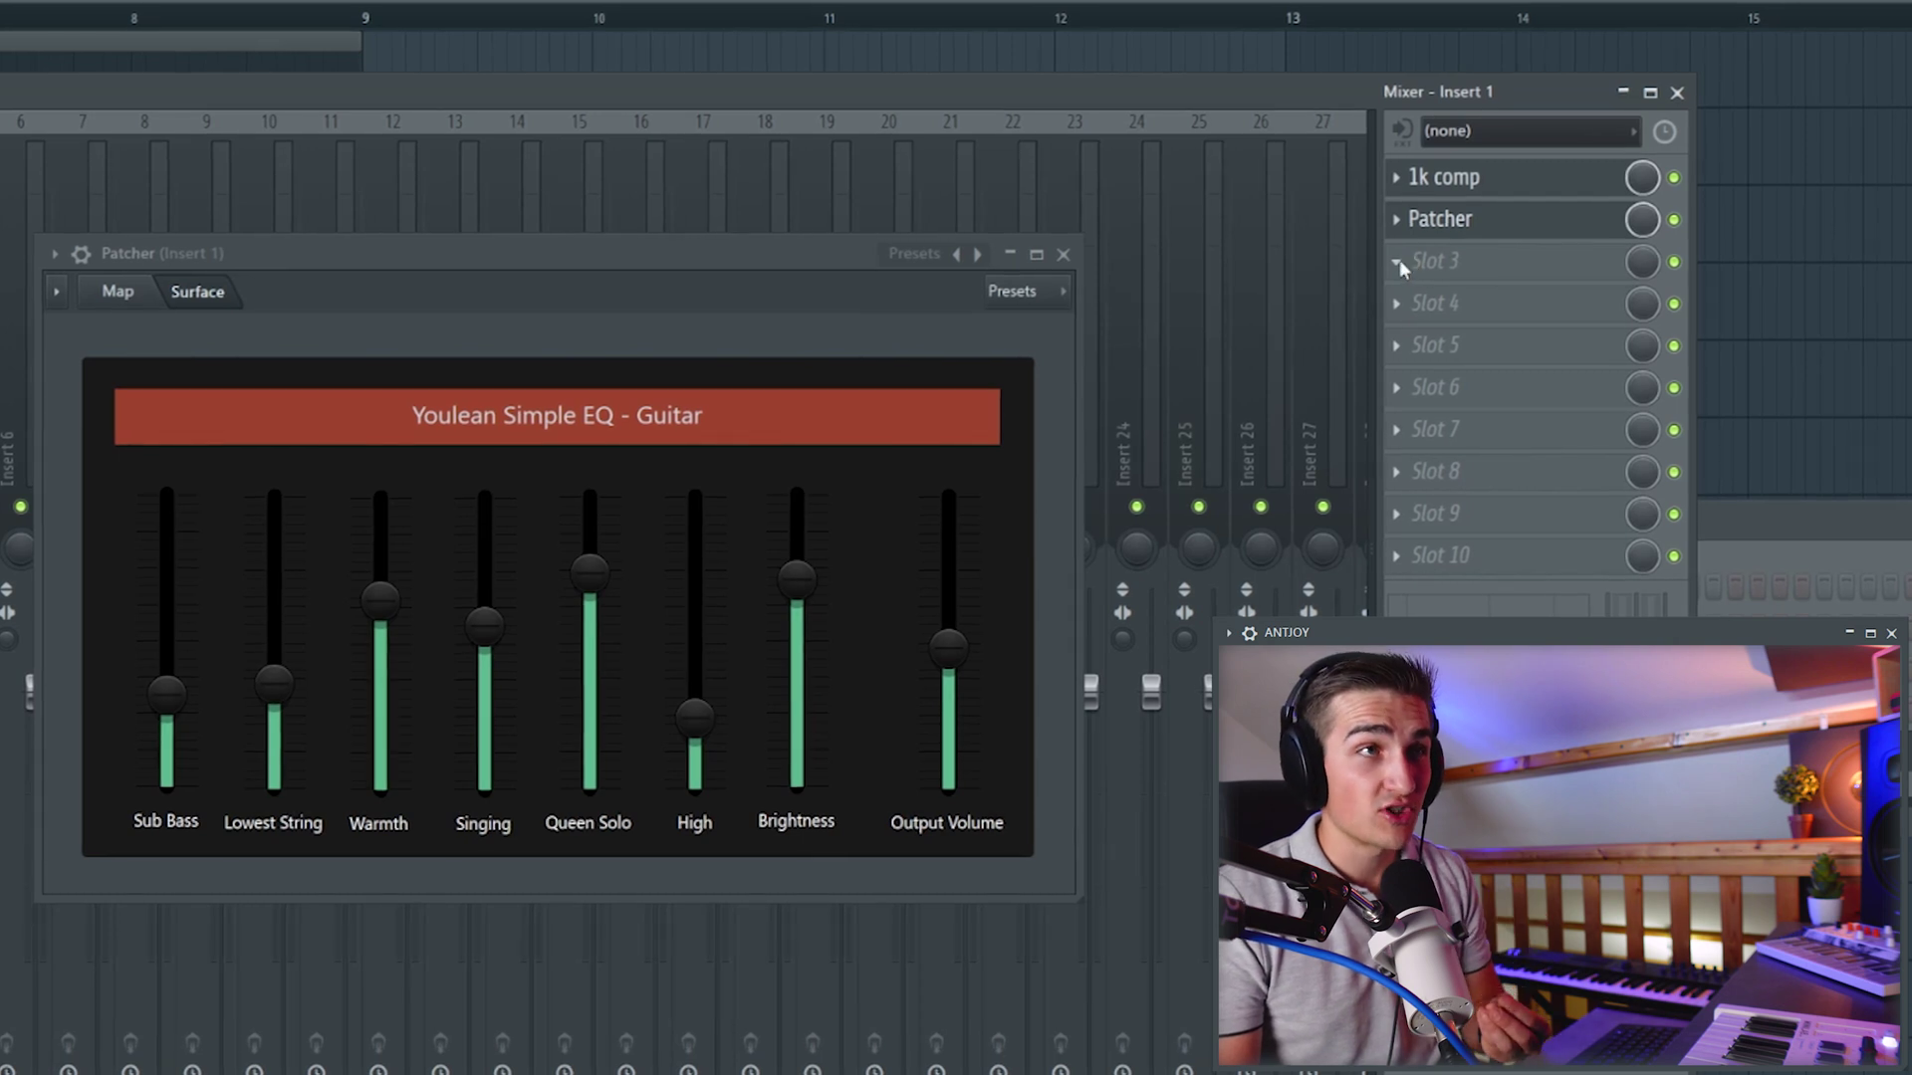
Add another Patcher to slot 3 of Insert 1.
{"action": "left_click", "coordinate": [1404, 263]}
{"action": "left_click", "coordinate": [1777, 3]}
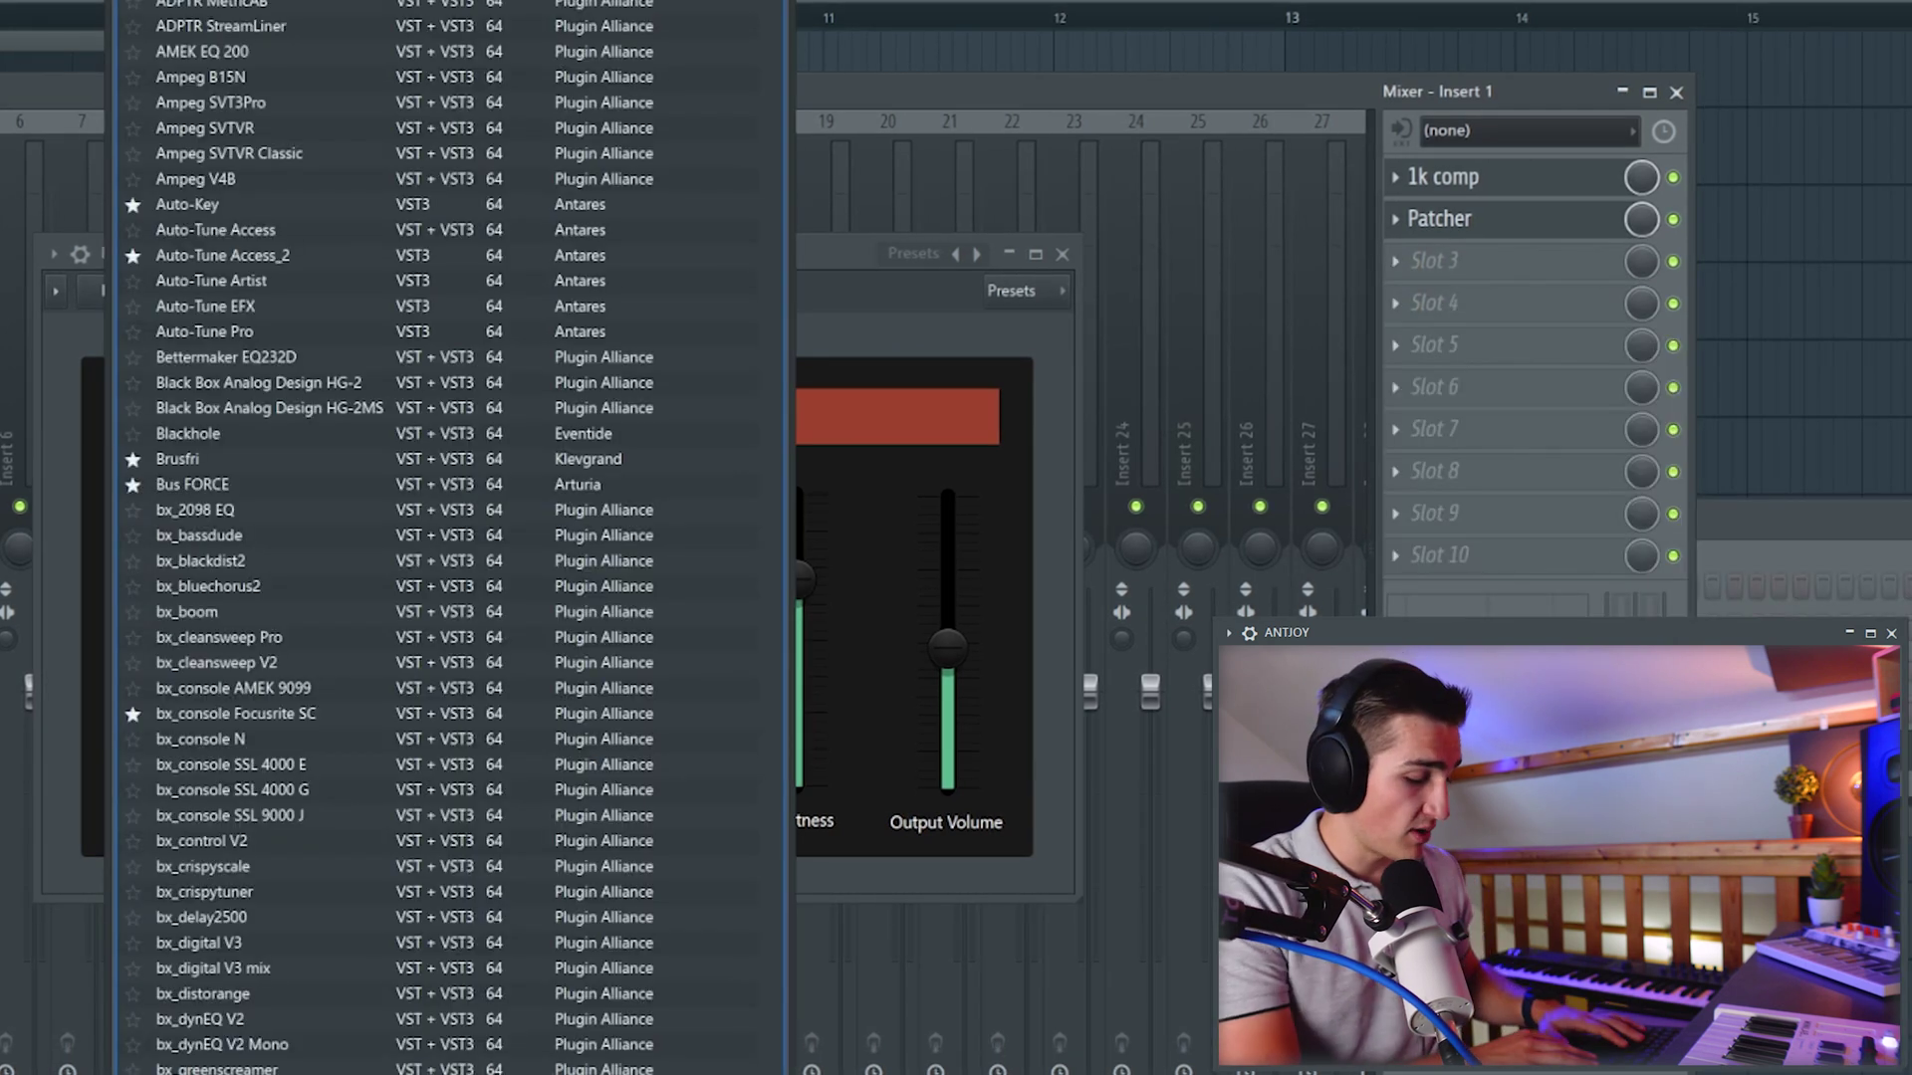
{"action": "type", "text": "pro"}
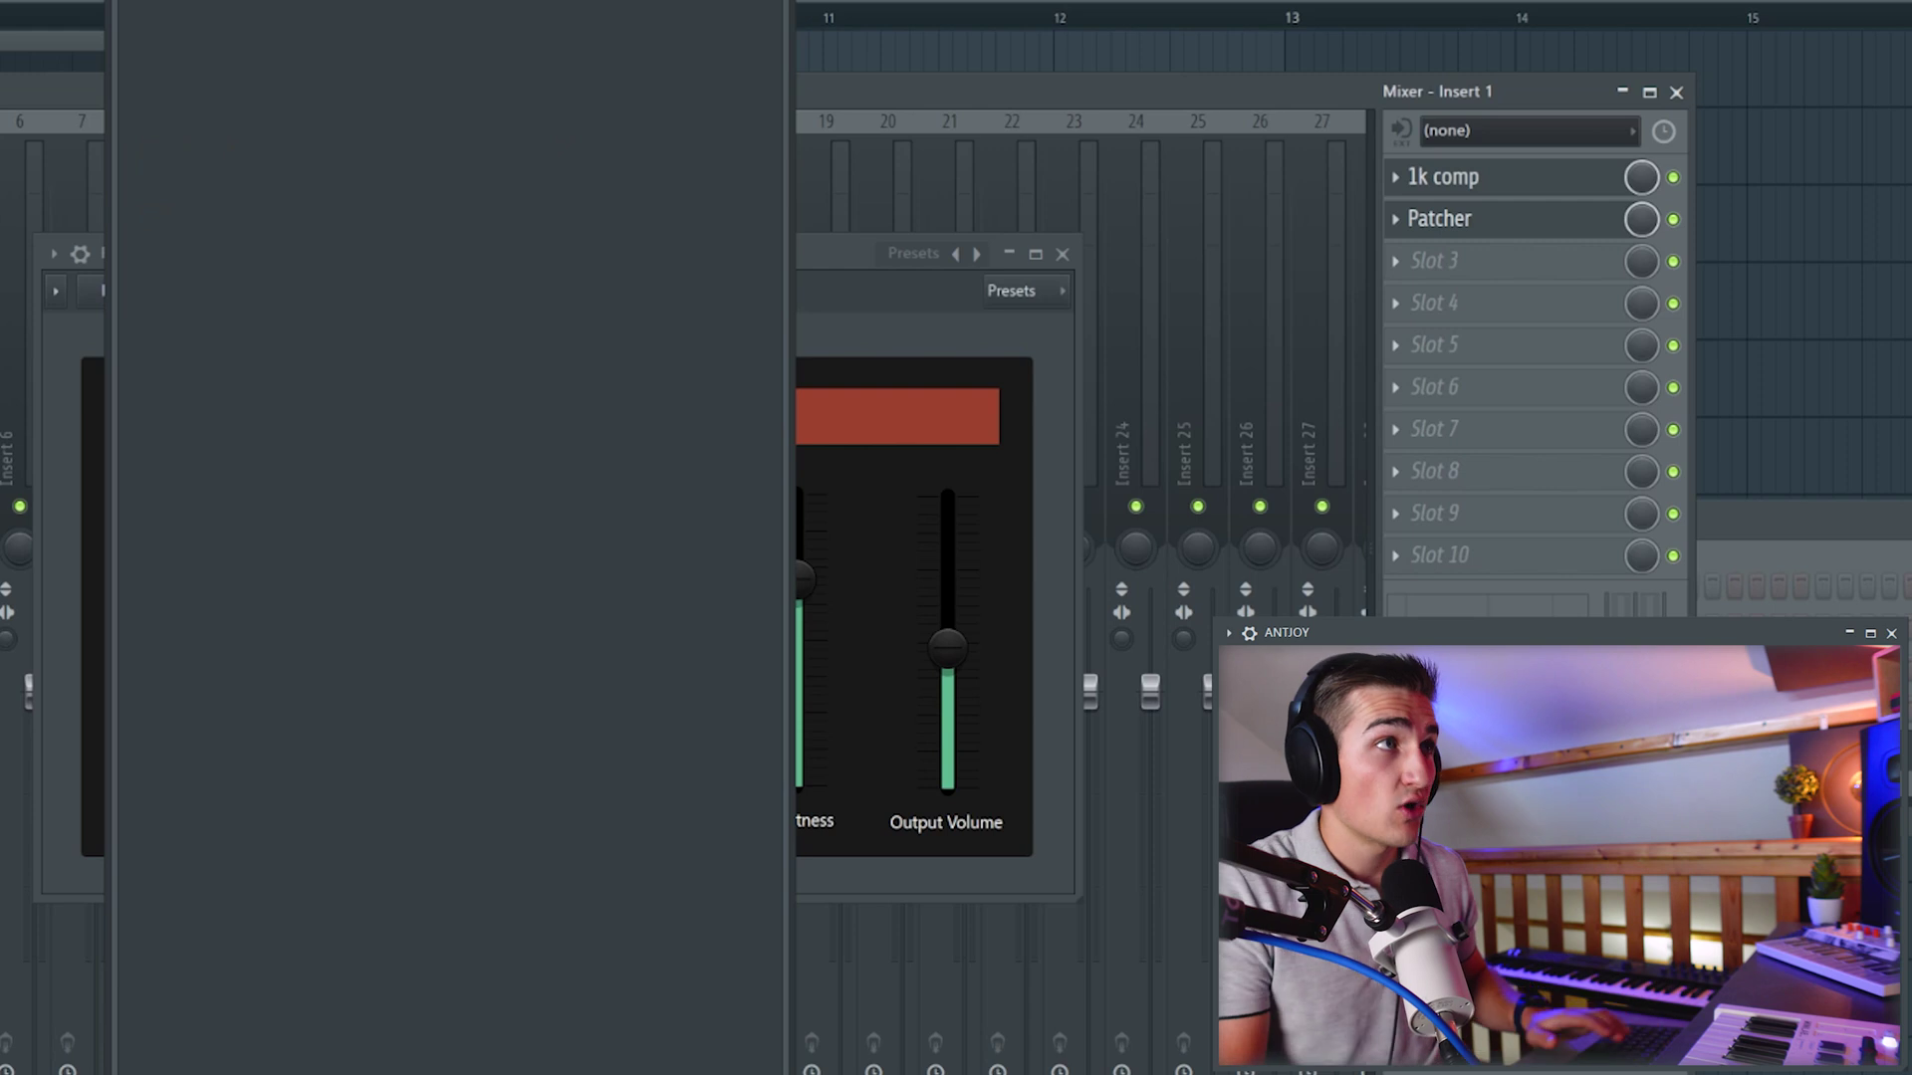
{"action": "key", "text": "Return"}
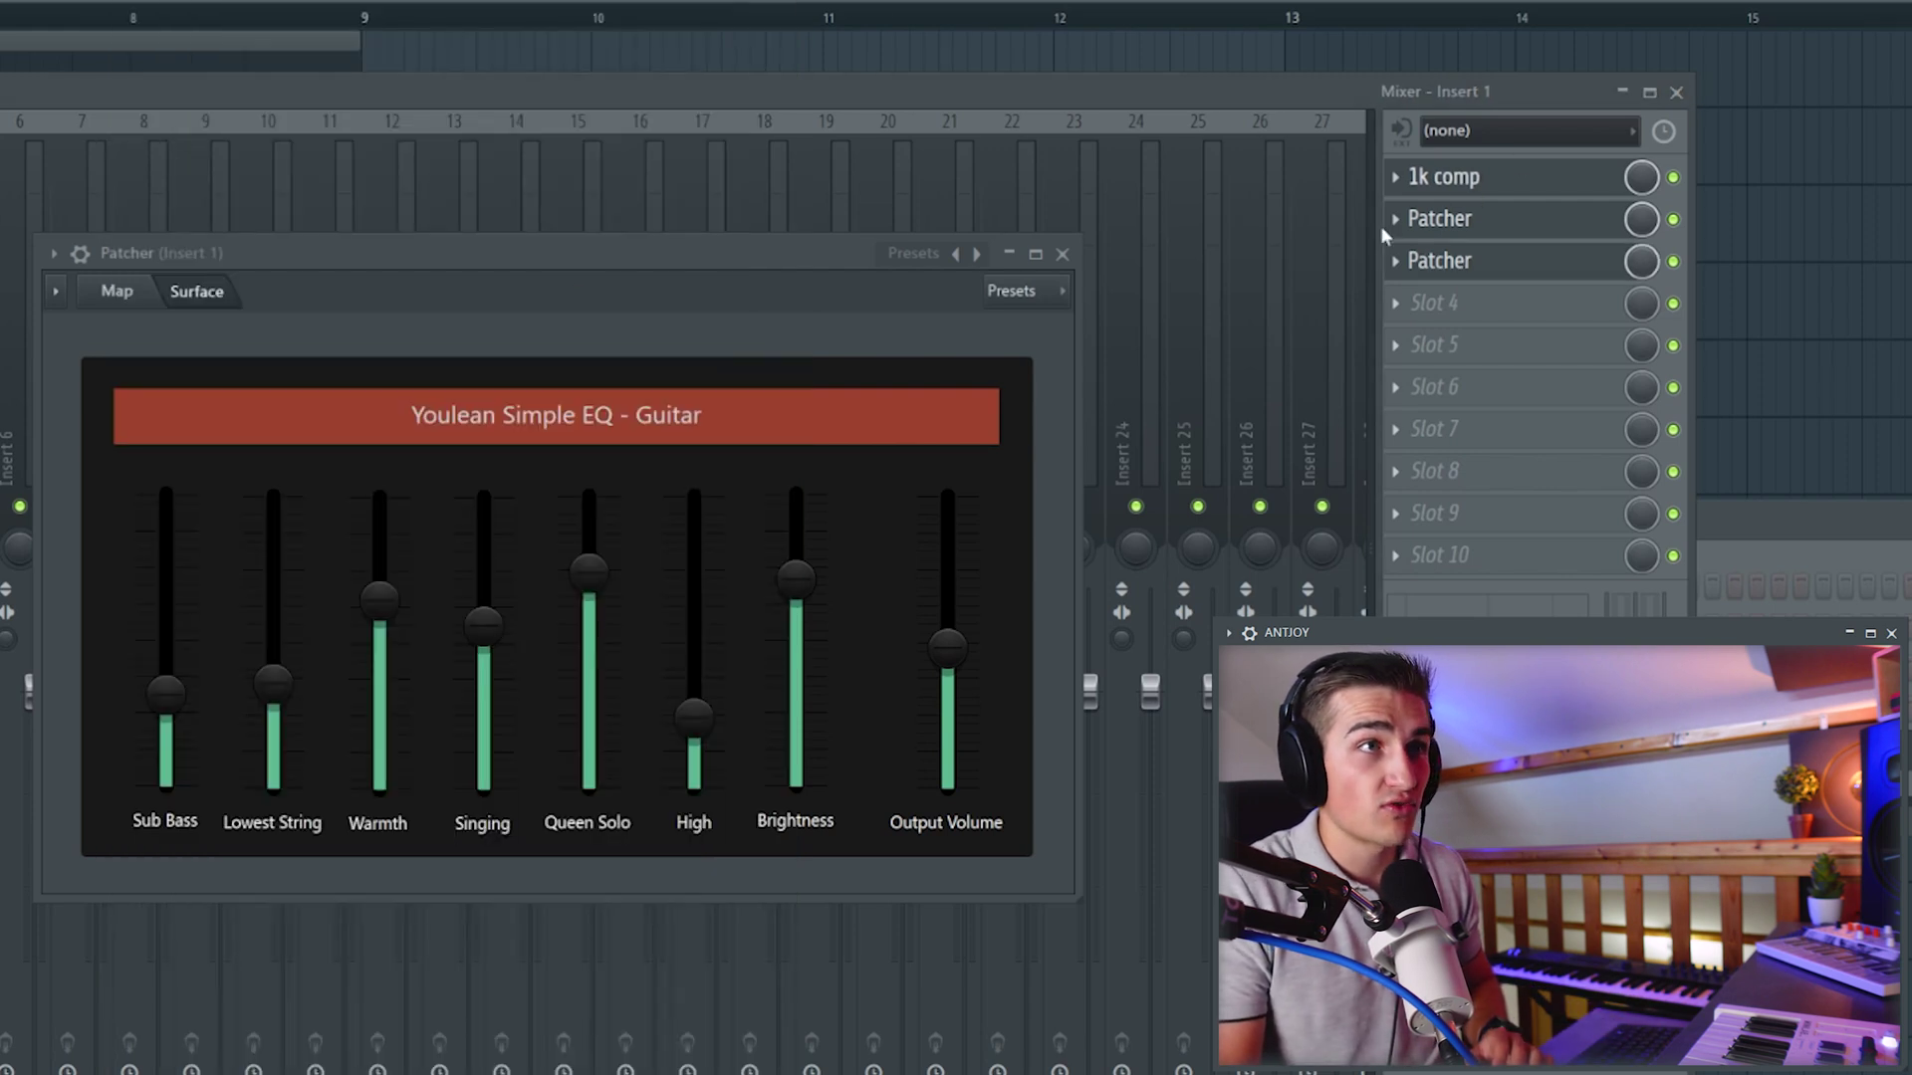
Load the Muefco preset in the slot 3 Patcher, view its module map and return to its controls.
{"action": "left_click_drag", "start_coordinate": [804, 129], "coordinate": [879, 128]}
{"action": "left_click", "coordinate": [918, 254]}
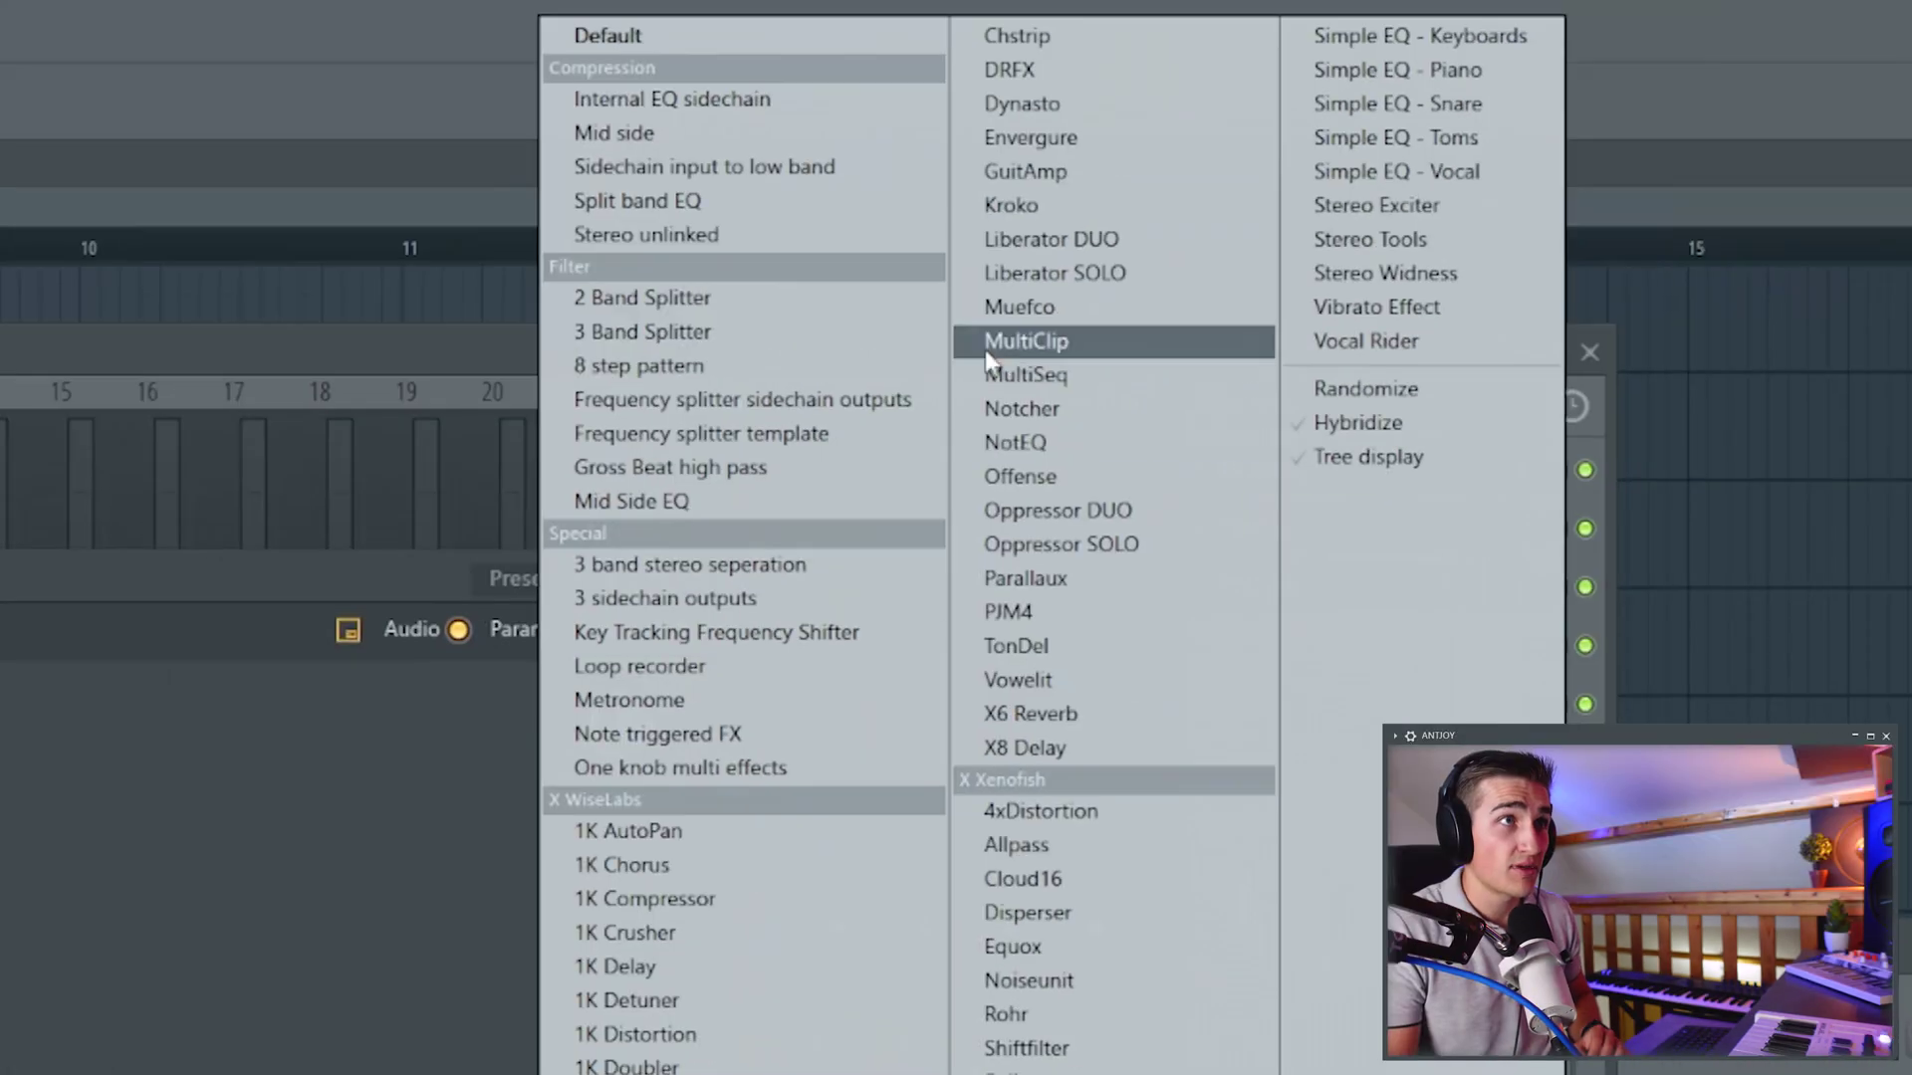
{"action": "left_click", "coordinate": [1037, 317]}
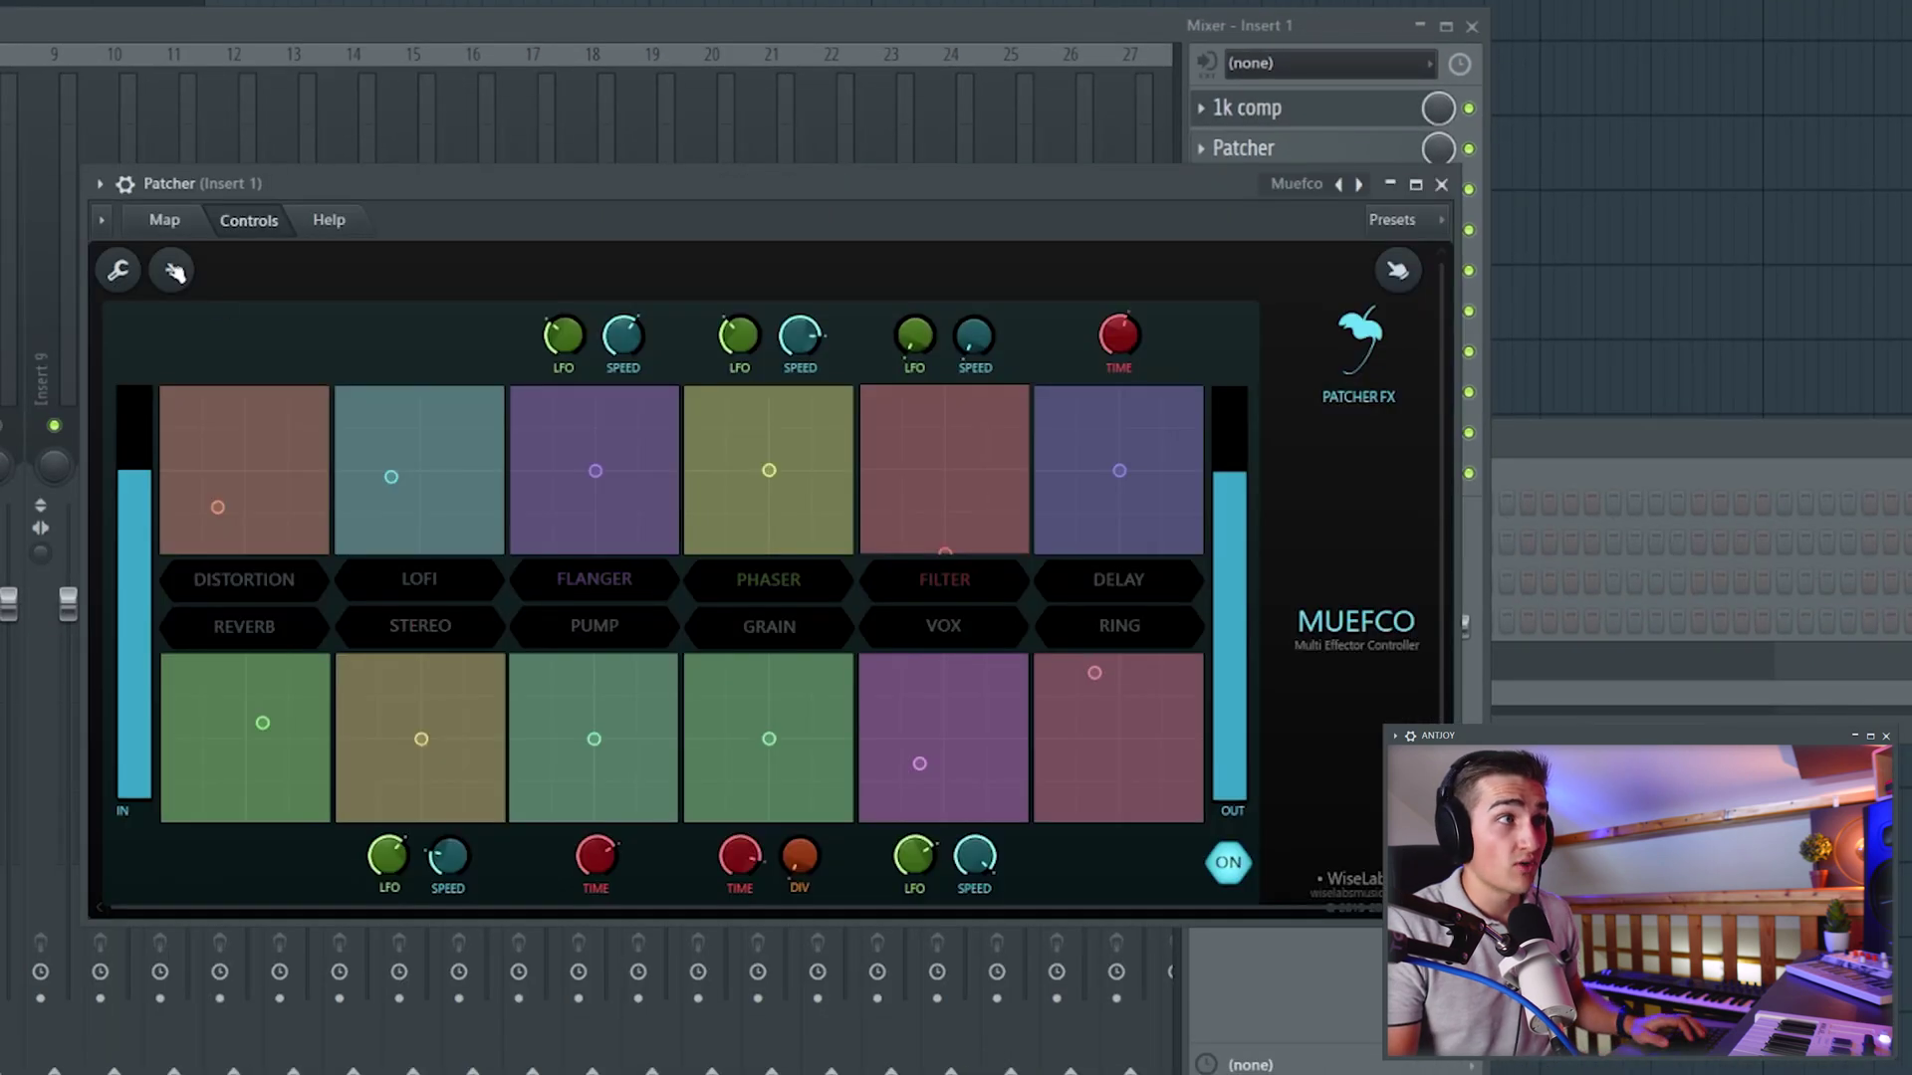
{"action": "left_click", "coordinate": [166, 221]}
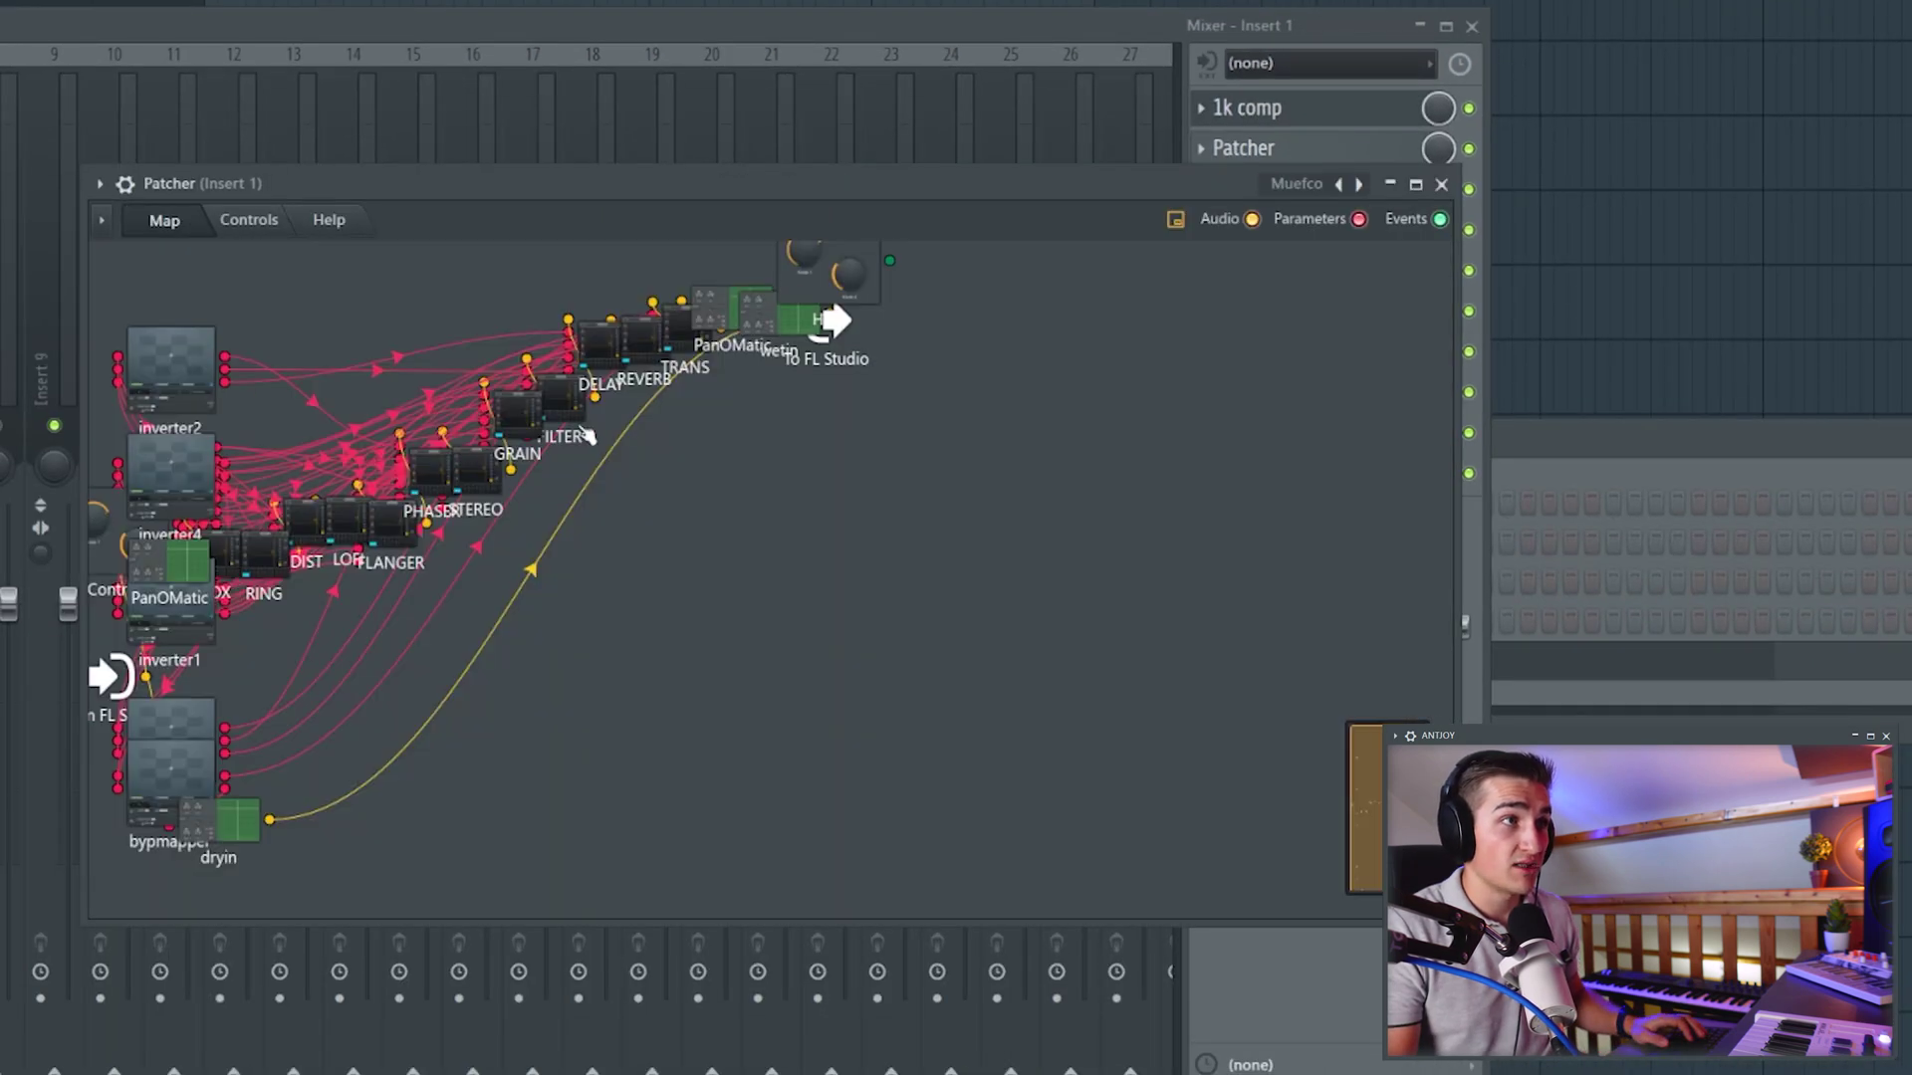
{"action": "left_click", "coordinate": [251, 221]}
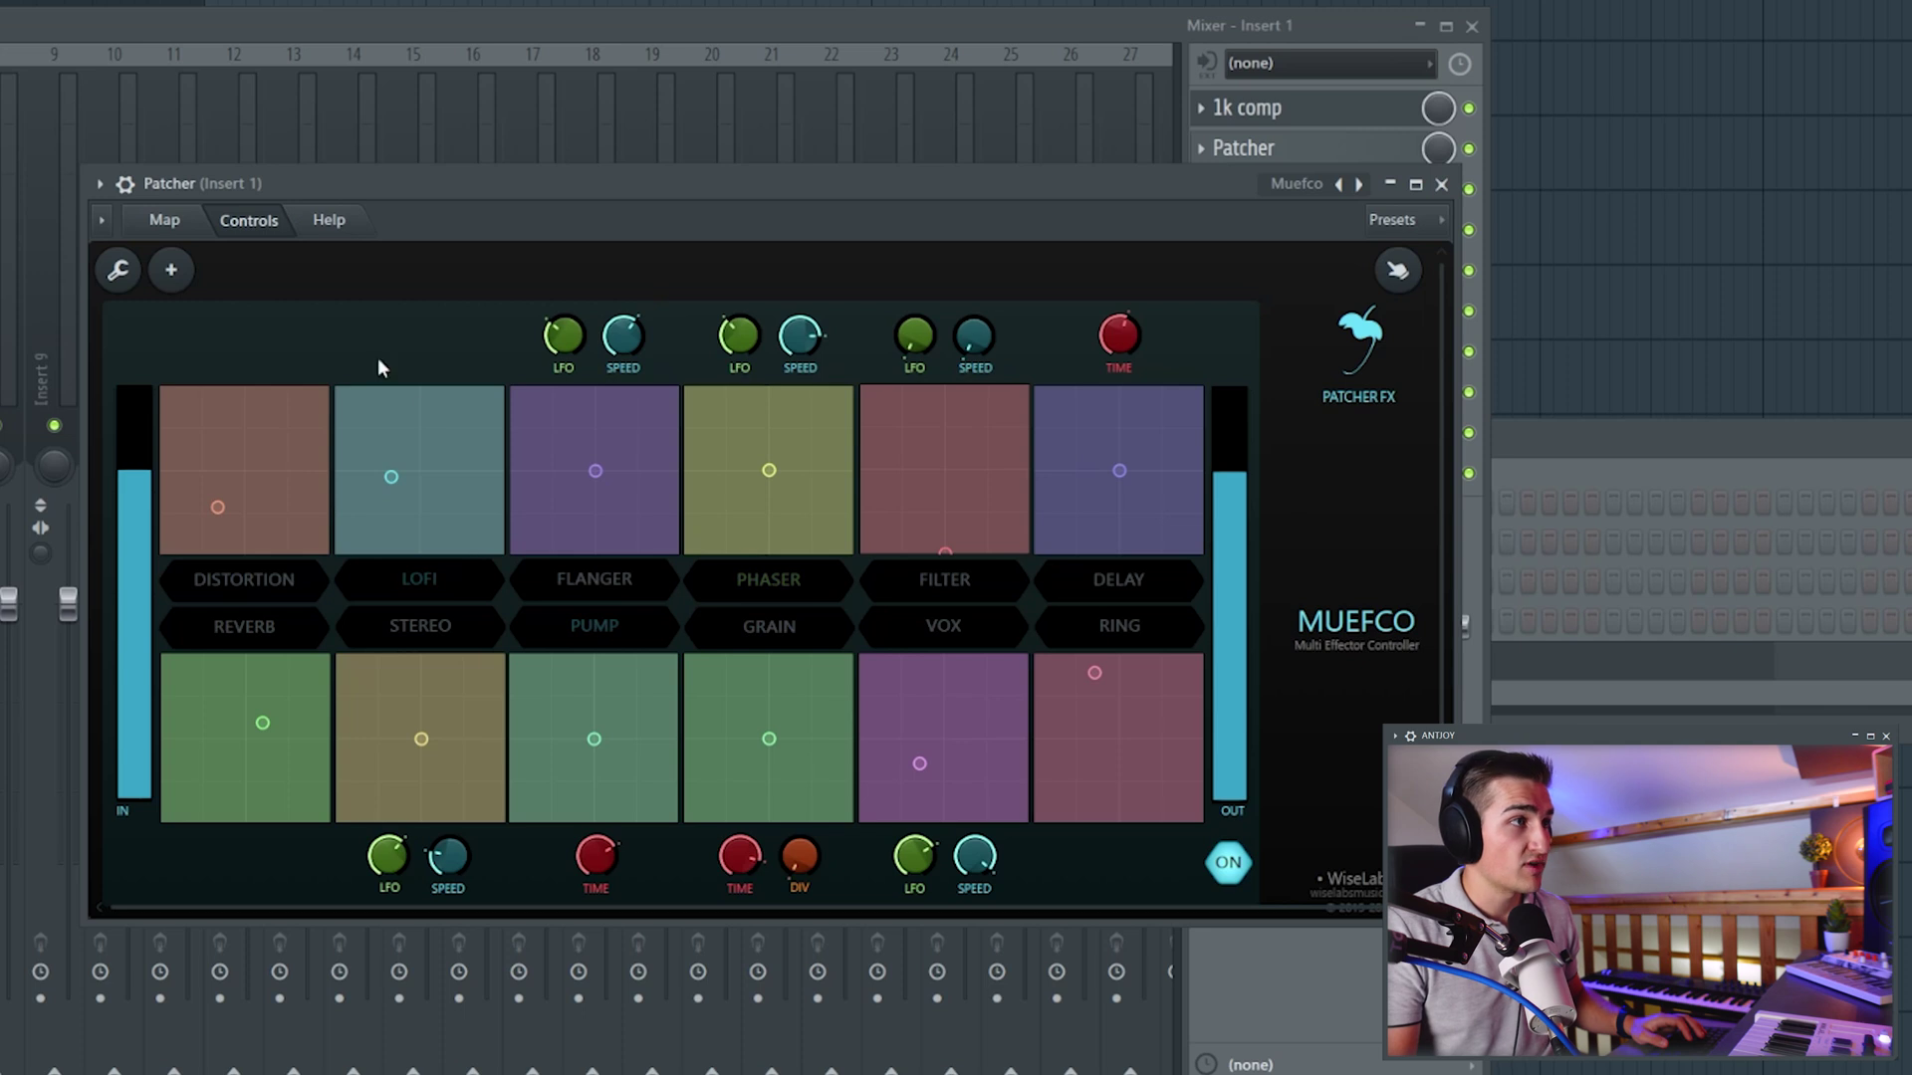
Enable Distortion and Flanger in Muefco and move the point on each effect's pad lower.
{"action": "left_click", "coordinate": [261, 596]}
{"action": "mouse_move", "coordinate": [221, 511]}
{"action": "left_mouse_down"}
{"action": "mouse_move", "coordinate": [228, 441]}
{"action": "mouse_move", "coordinate": [213, 530]}
{"action": "left_mouse_up"}
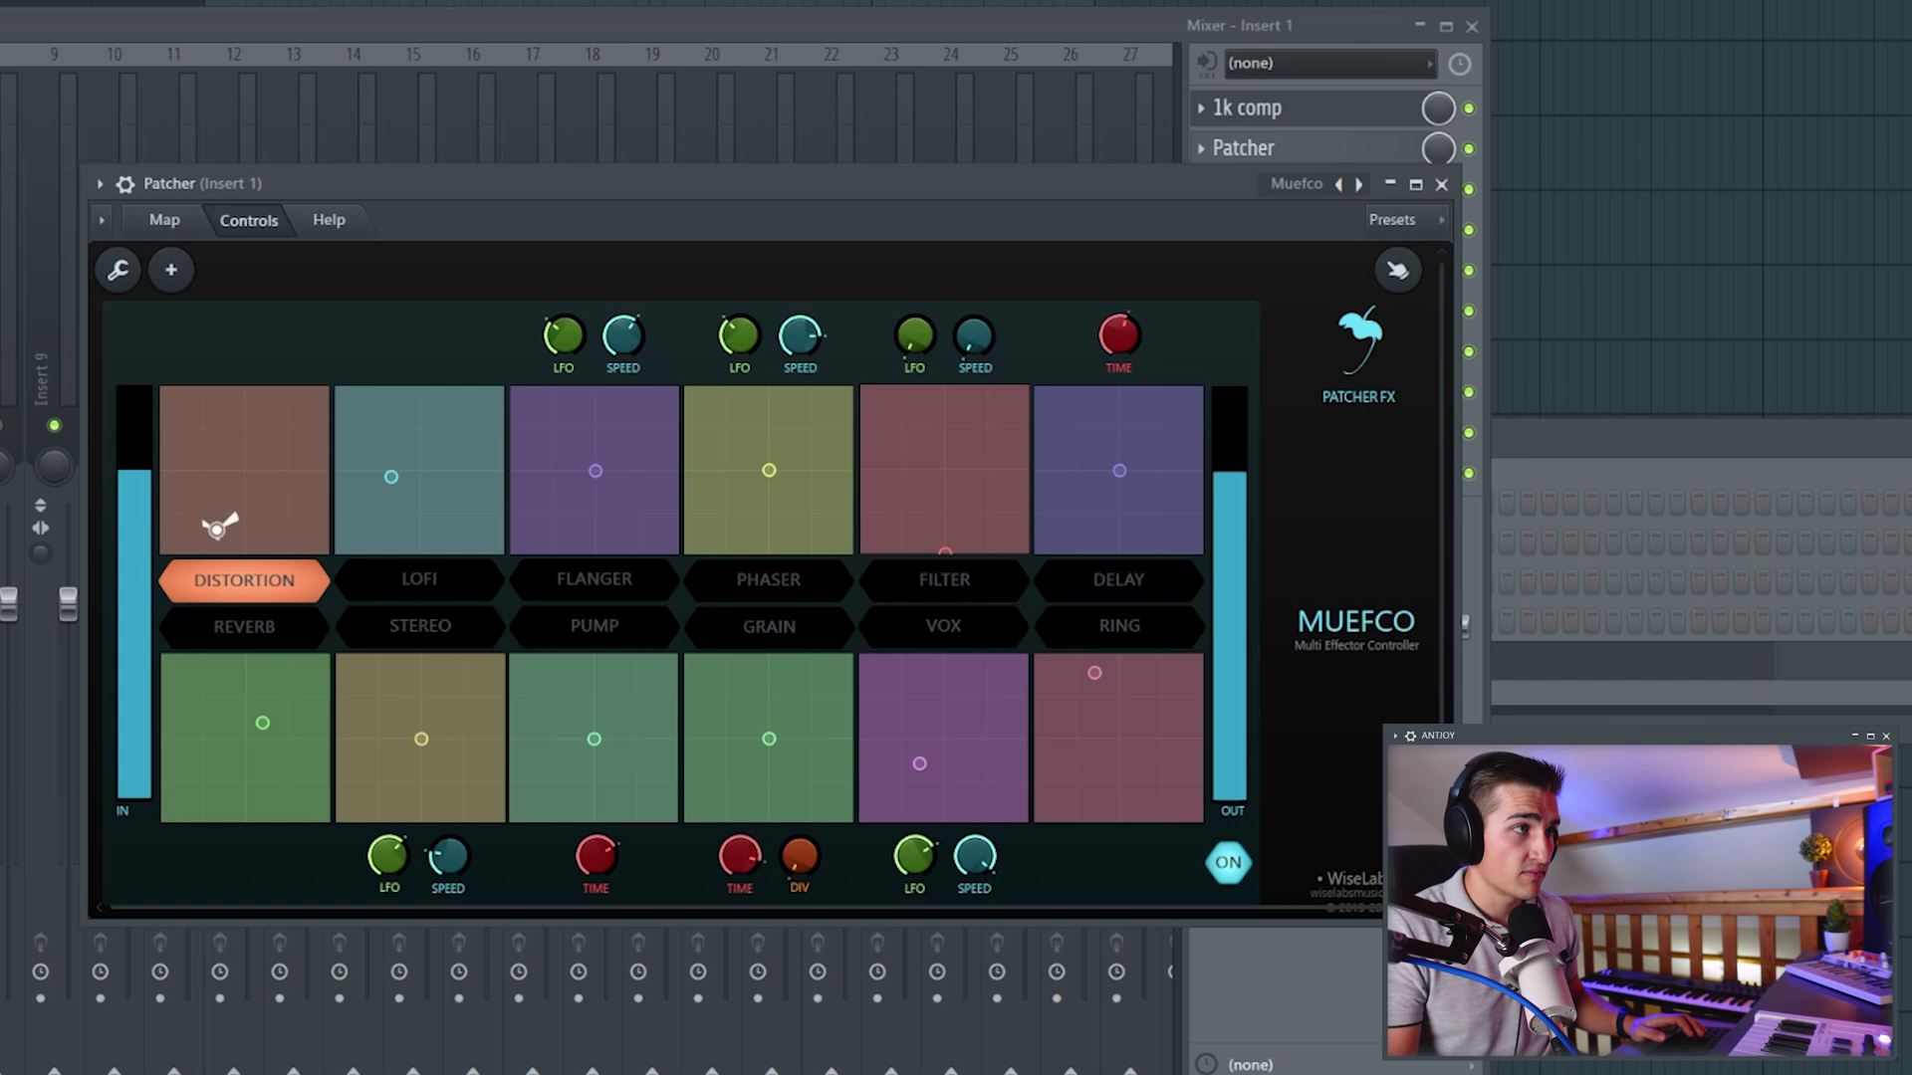
{"action": "left_click", "coordinate": [659, 588]}
{"action": "left_click_drag", "start_coordinate": [600, 517], "coordinate": [547, 513]}
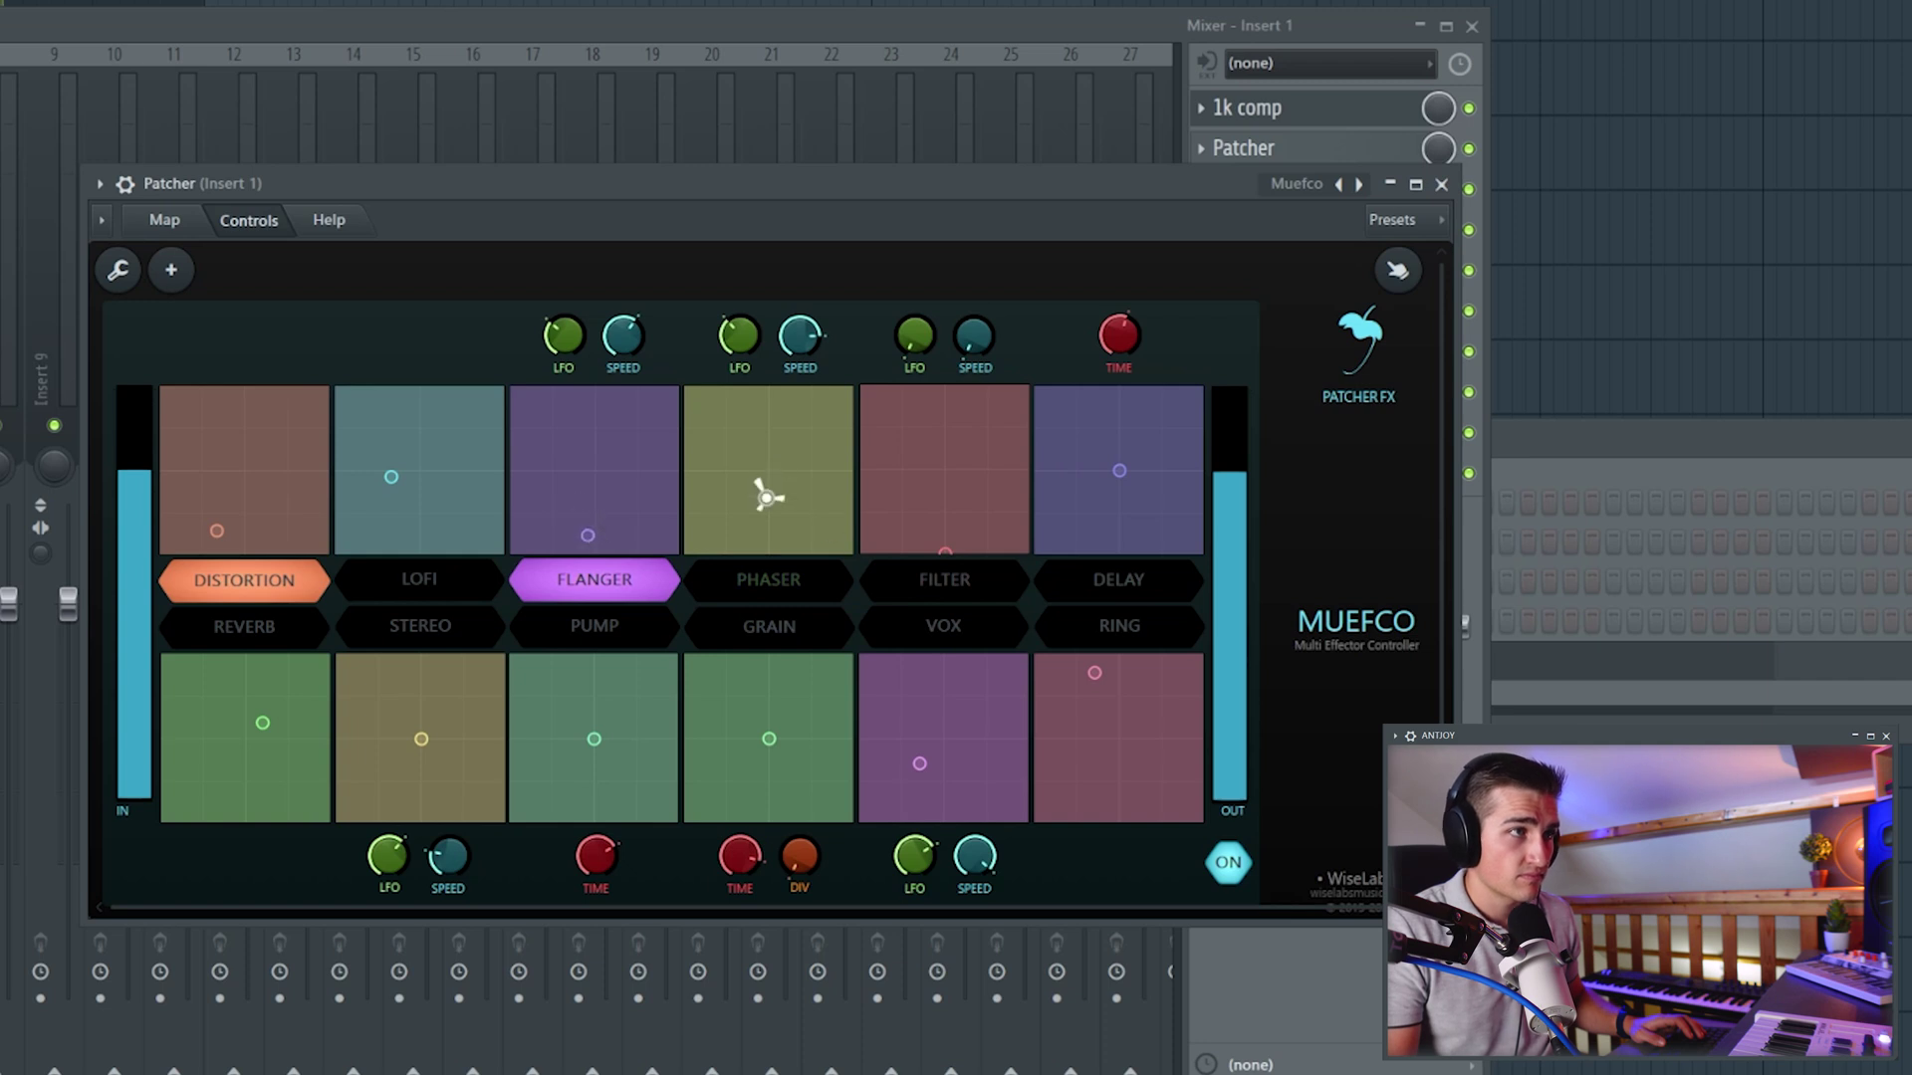
Enable Phaser, Filter and Delay in Muefco, lowering the Phaser and Delay points and raising the Filter point slightly.
{"action": "left_click", "coordinate": [772, 524]}
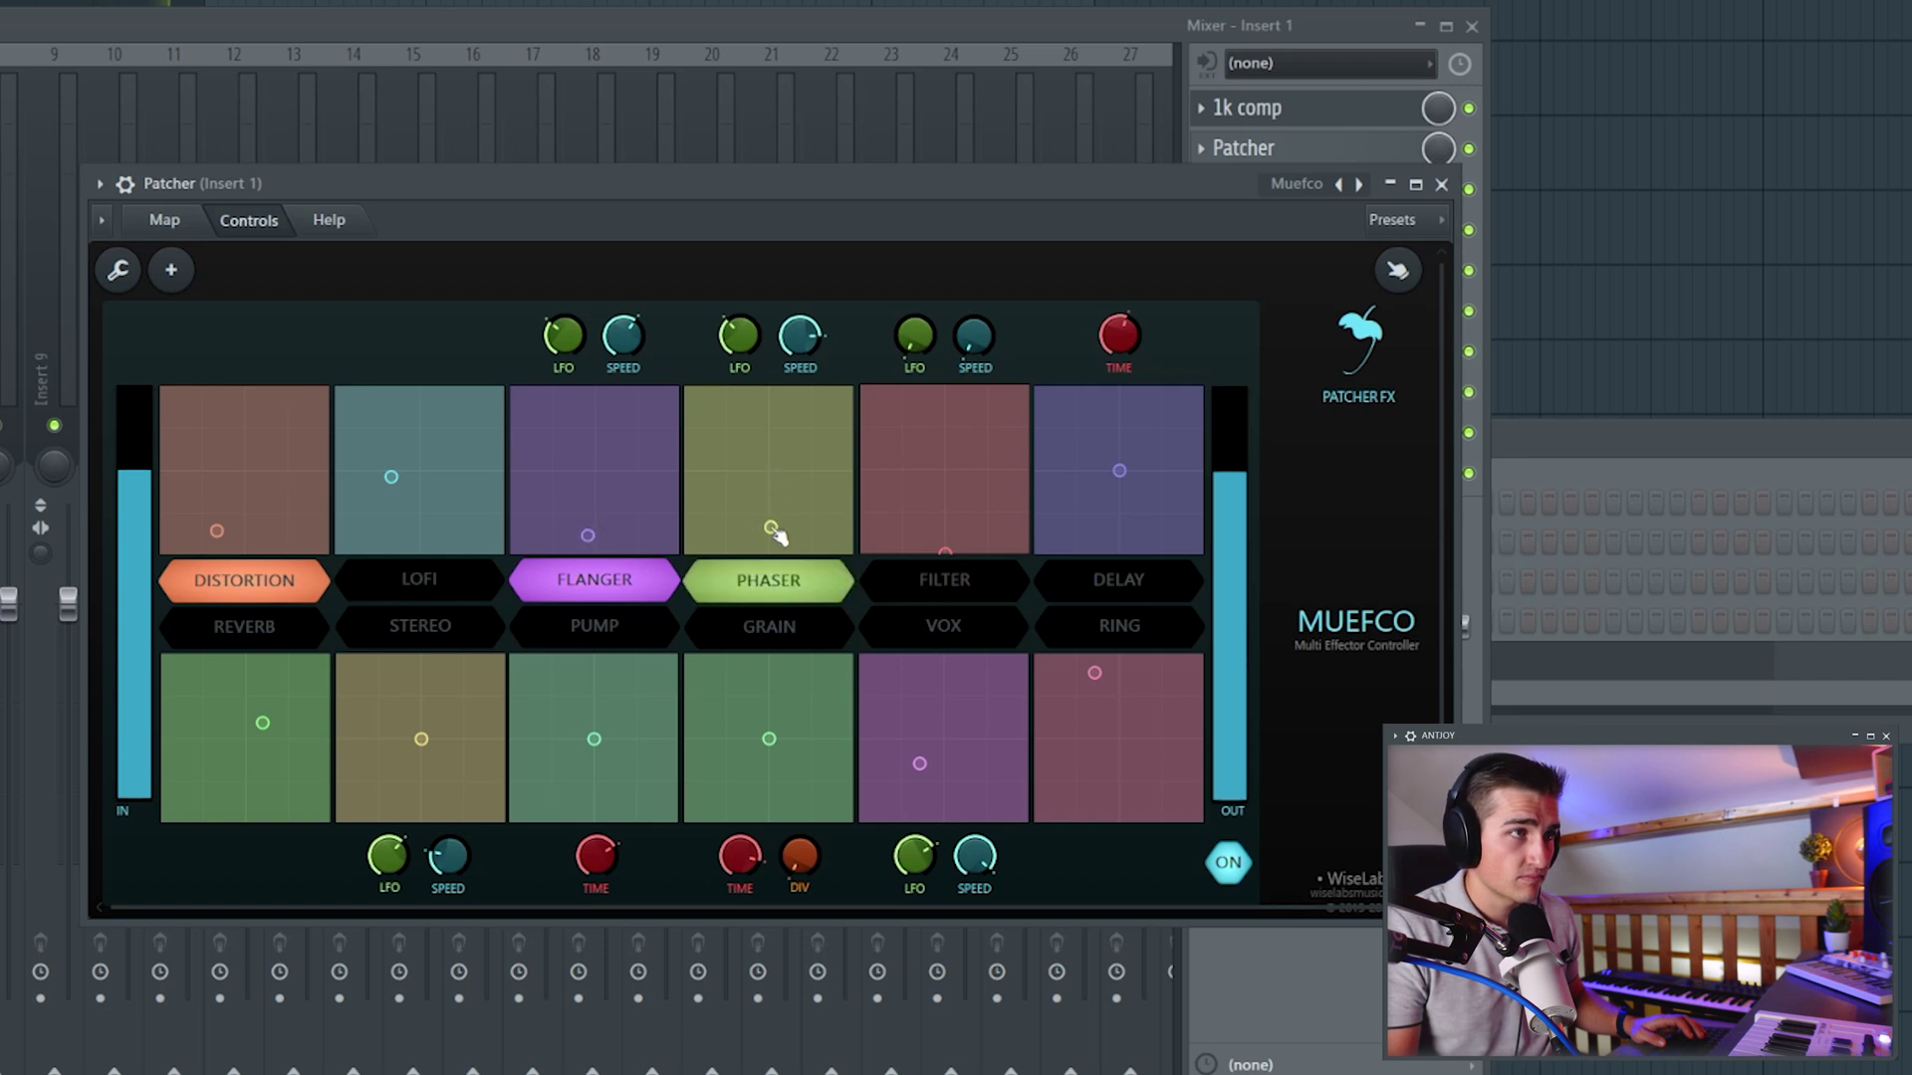
{"action": "left_click_drag", "start_coordinate": [769, 516], "coordinate": [770, 520]}
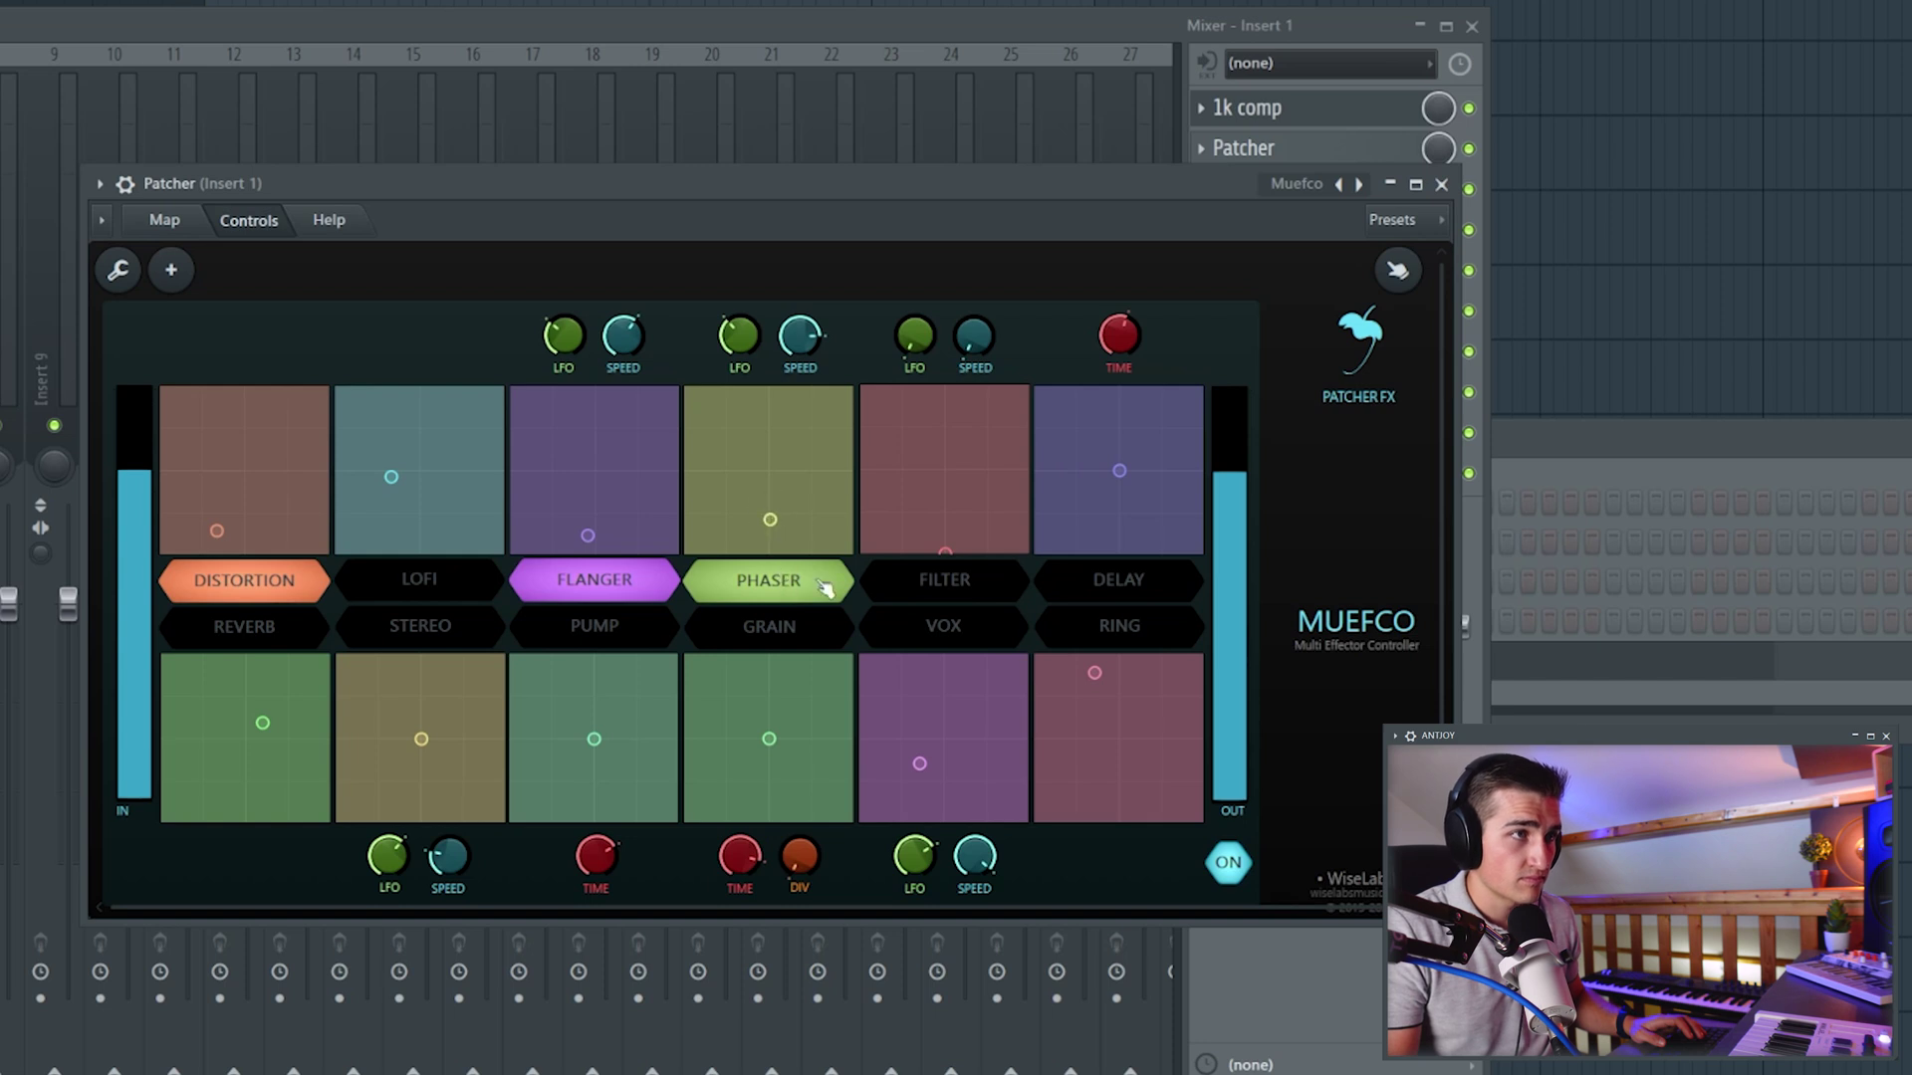
{"action": "left_click", "coordinate": [812, 585]}
{"action": "left_click", "coordinate": [946, 579]}
{"action": "left_click", "coordinate": [779, 592]}
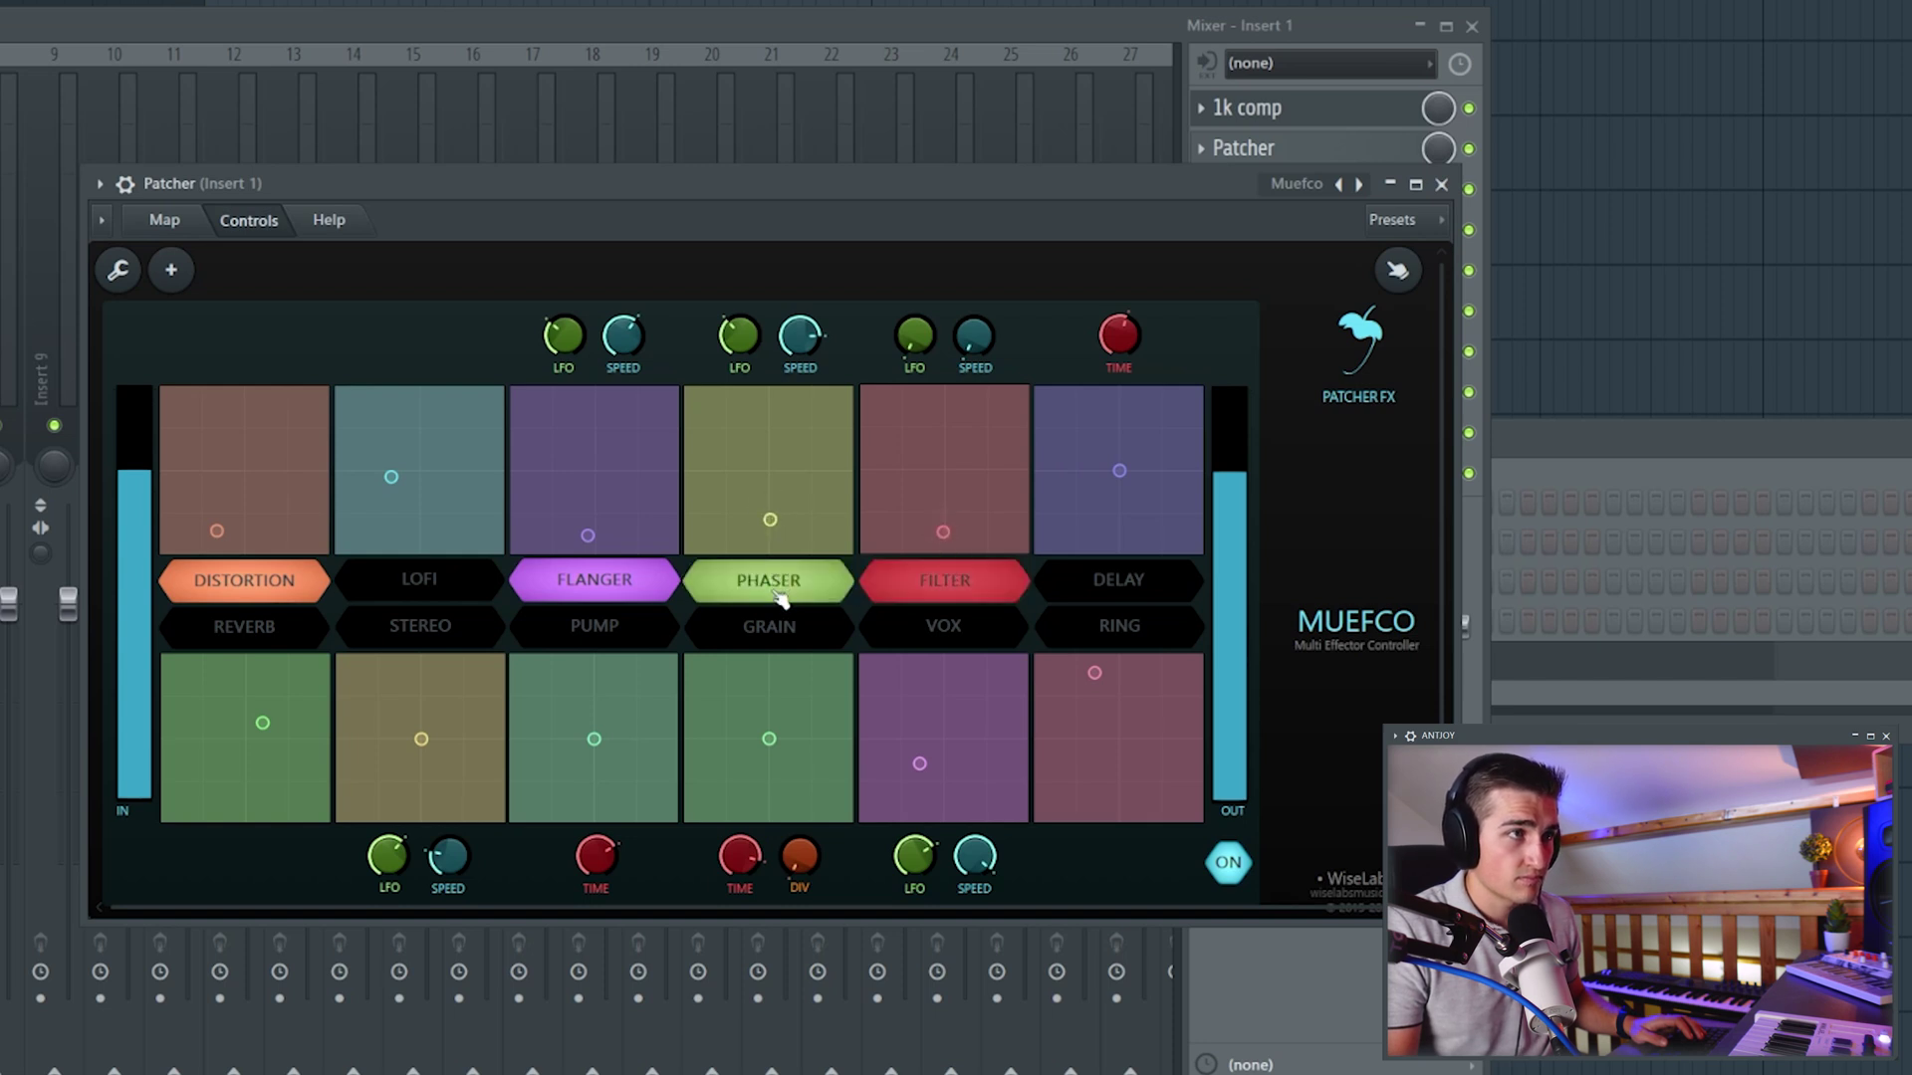
{"action": "left_click", "coordinate": [1096, 586]}
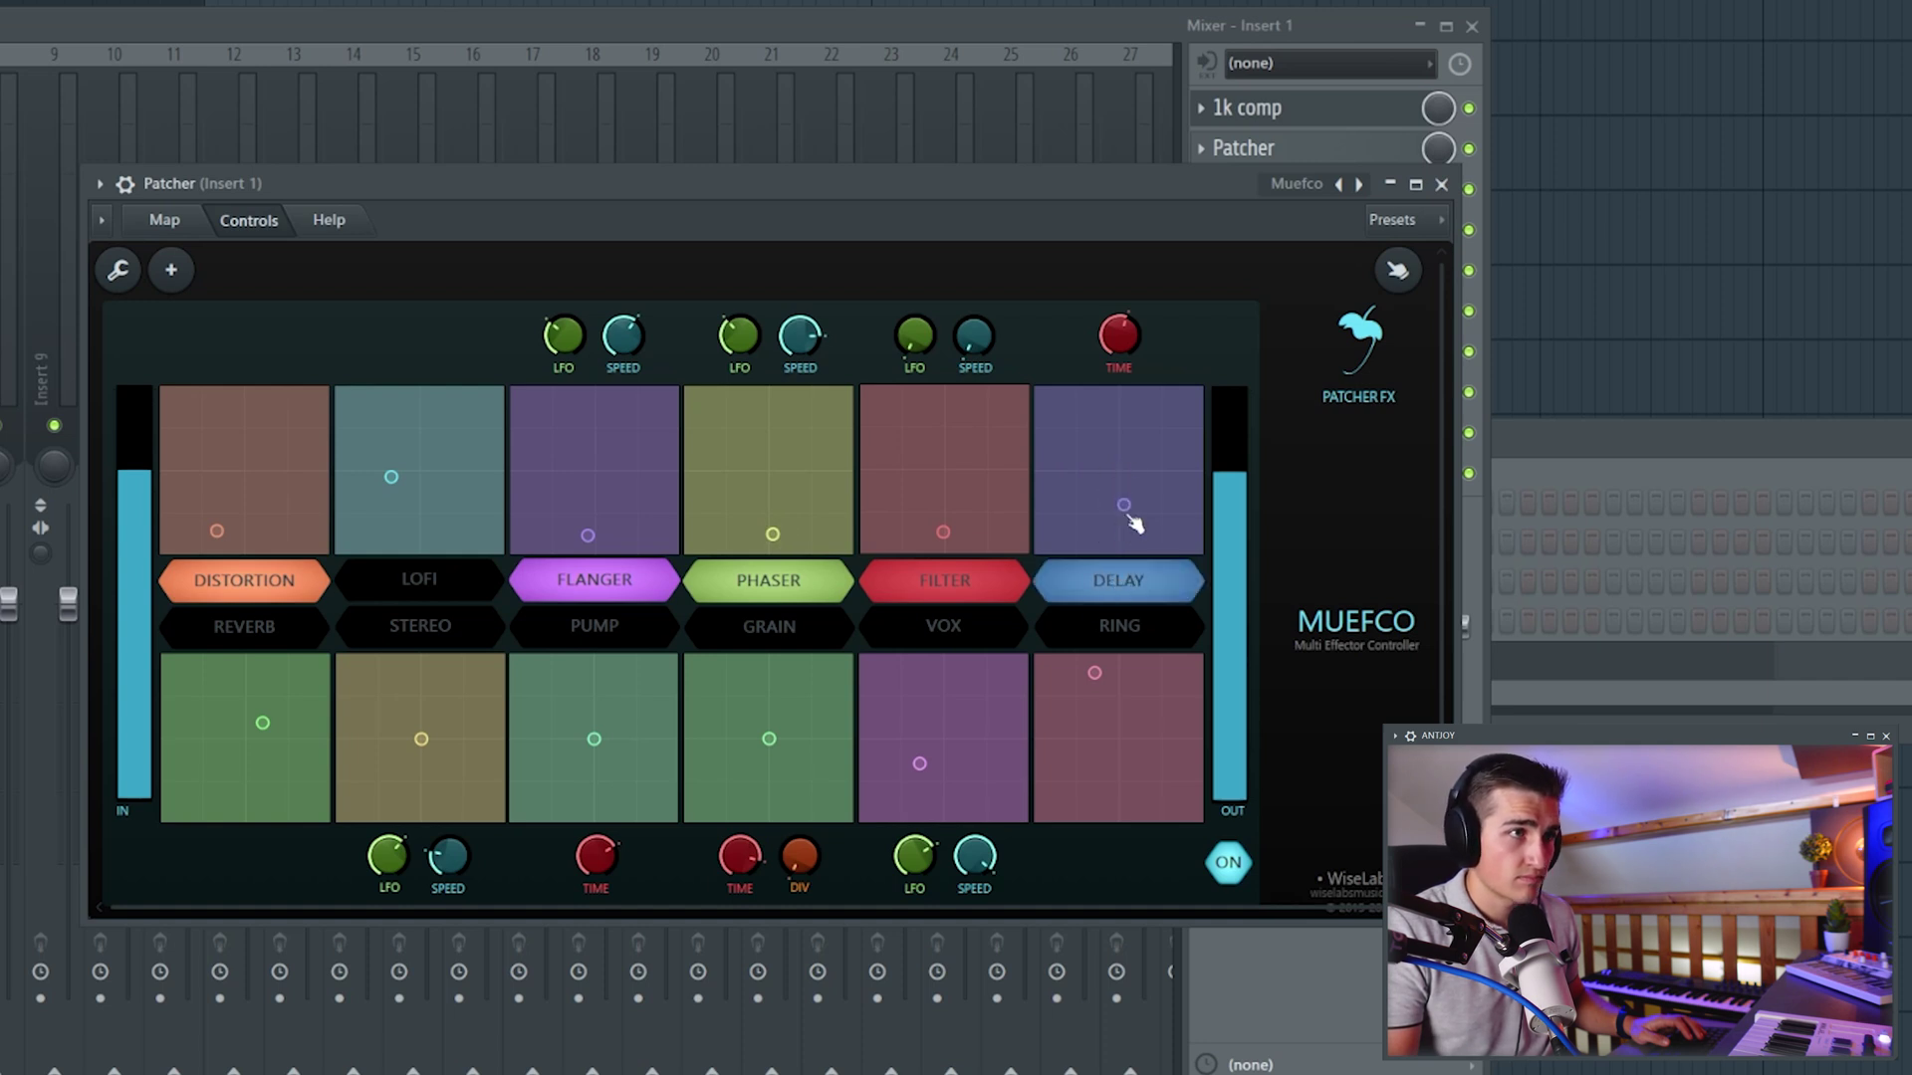
{"action": "left_click_drag", "start_coordinate": [1151, 511], "coordinate": [1088, 490]}
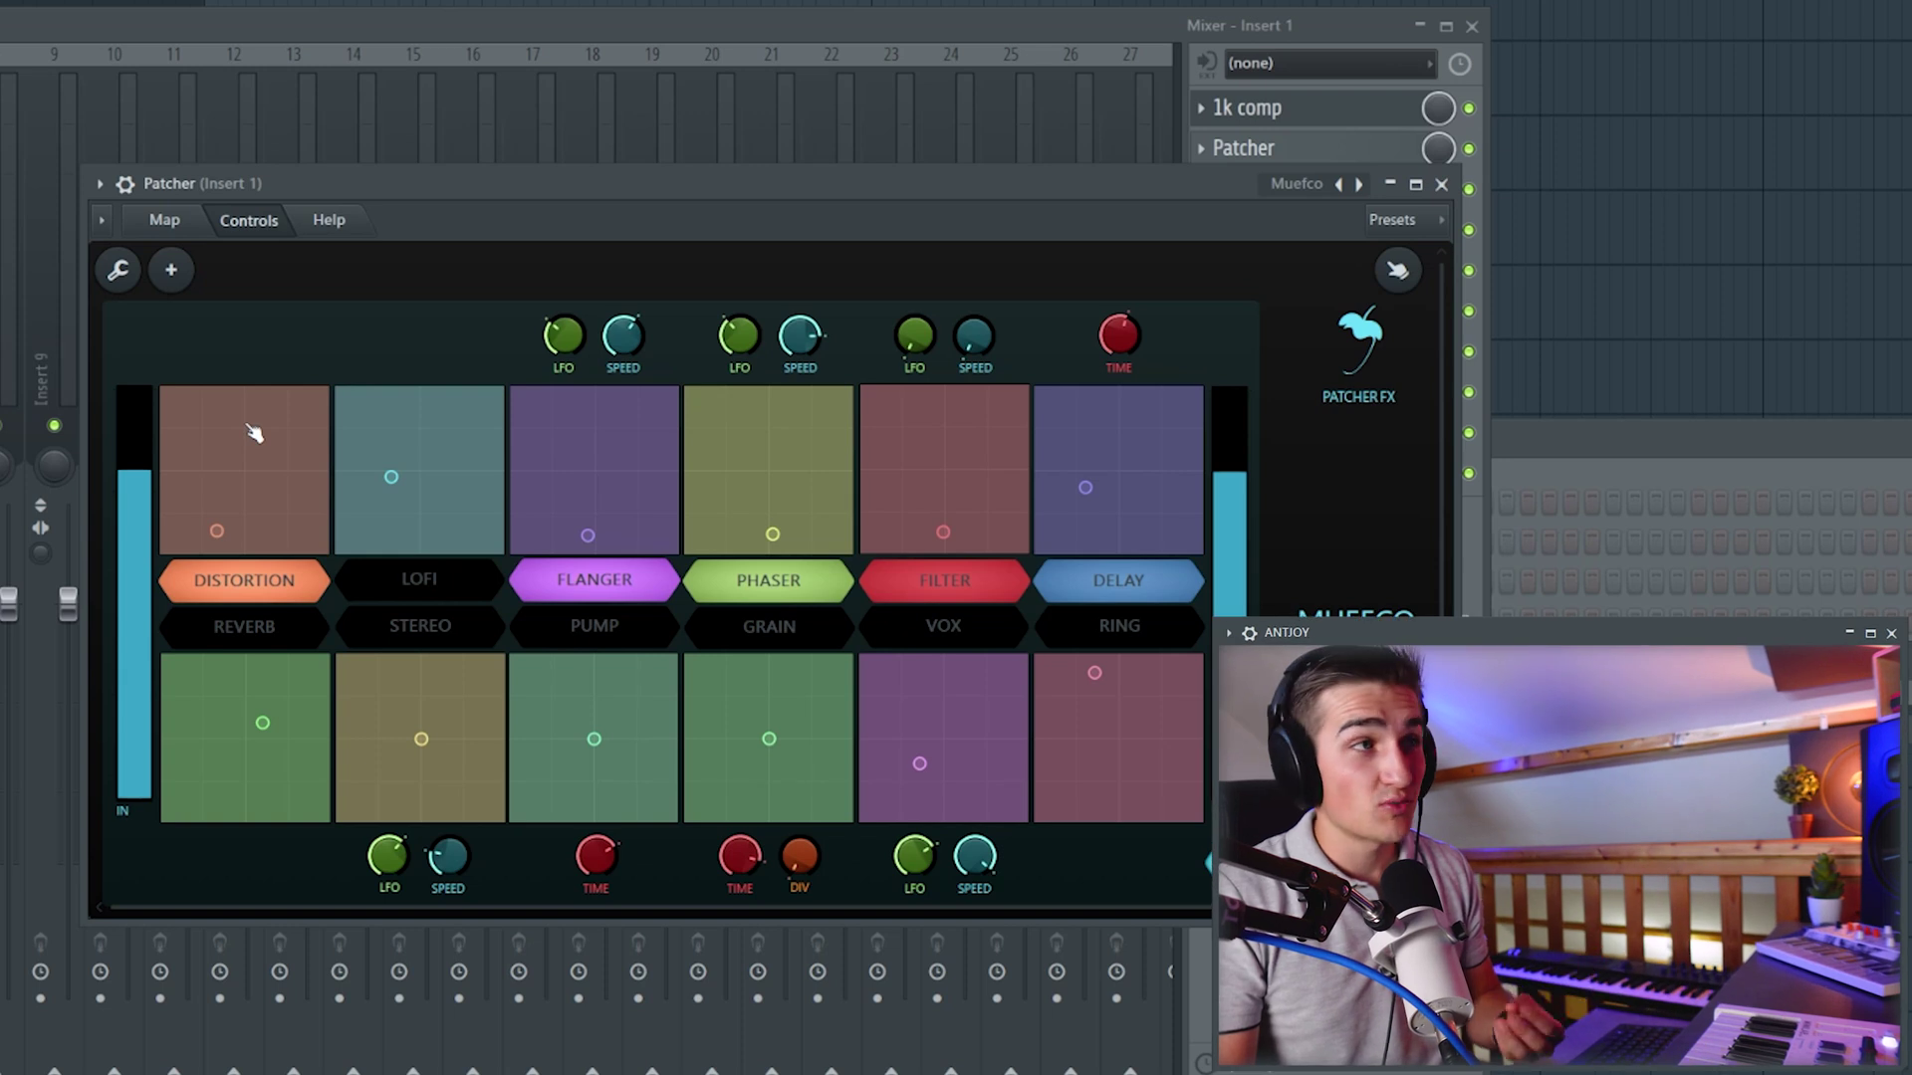
Show the Muefco module map and reset this Patcher to the Default preset.
{"action": "left_click", "coordinate": [166, 221]}
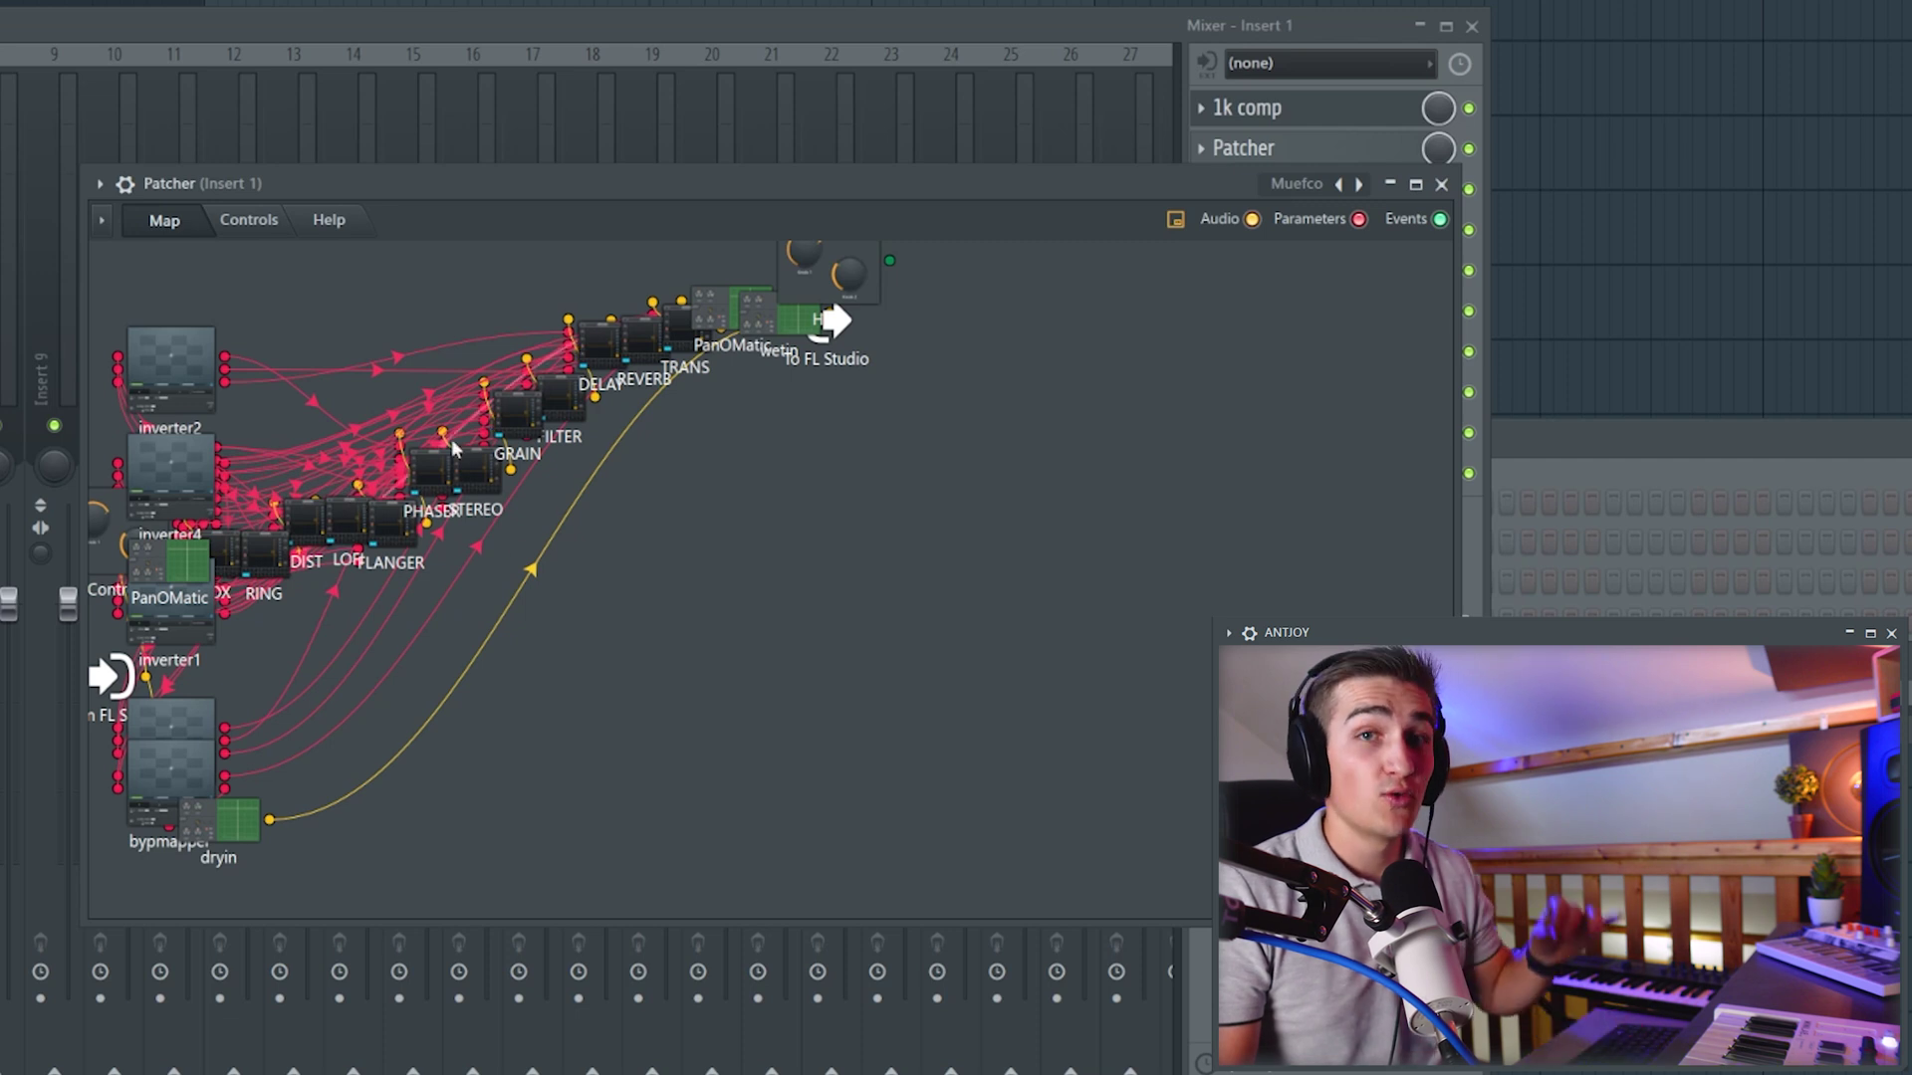
{"action": "left_click", "coordinate": [1291, 191]}
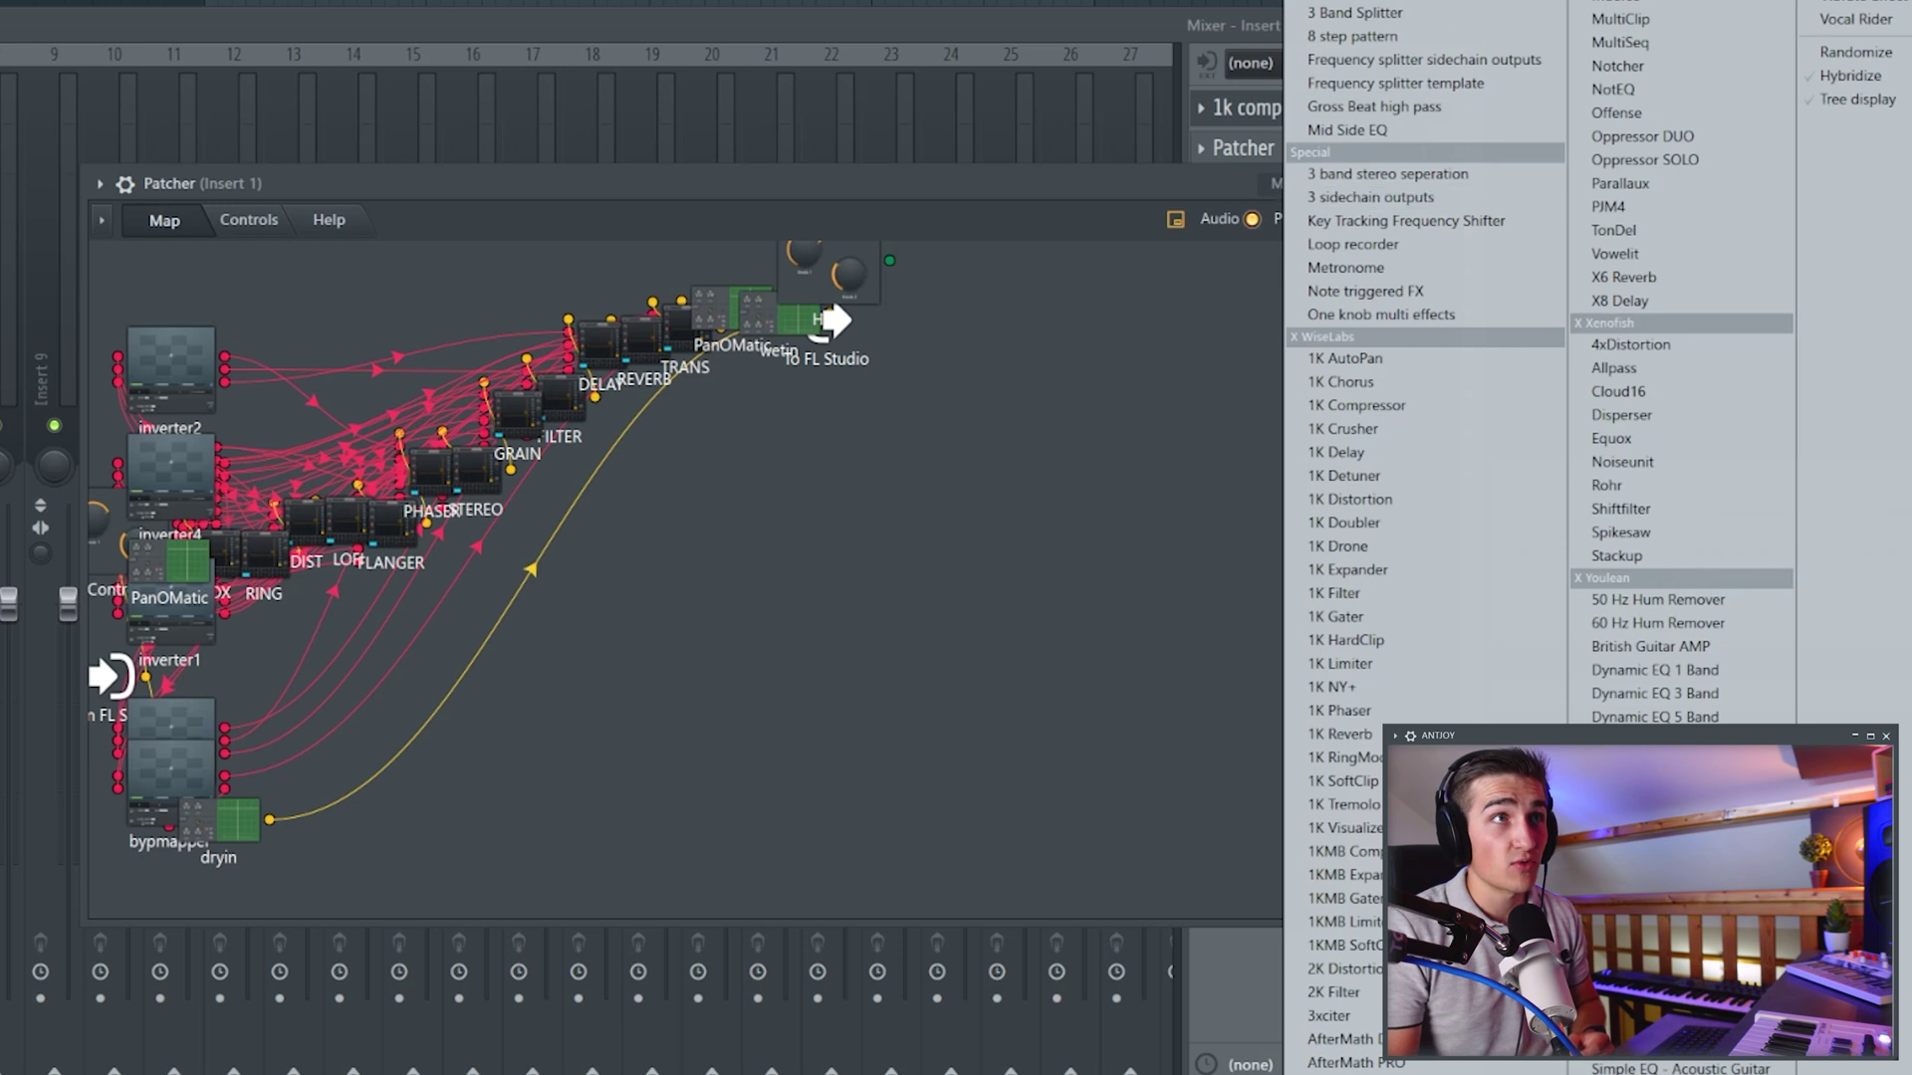
{"action": "left_click", "coordinate": [1329, 2]}
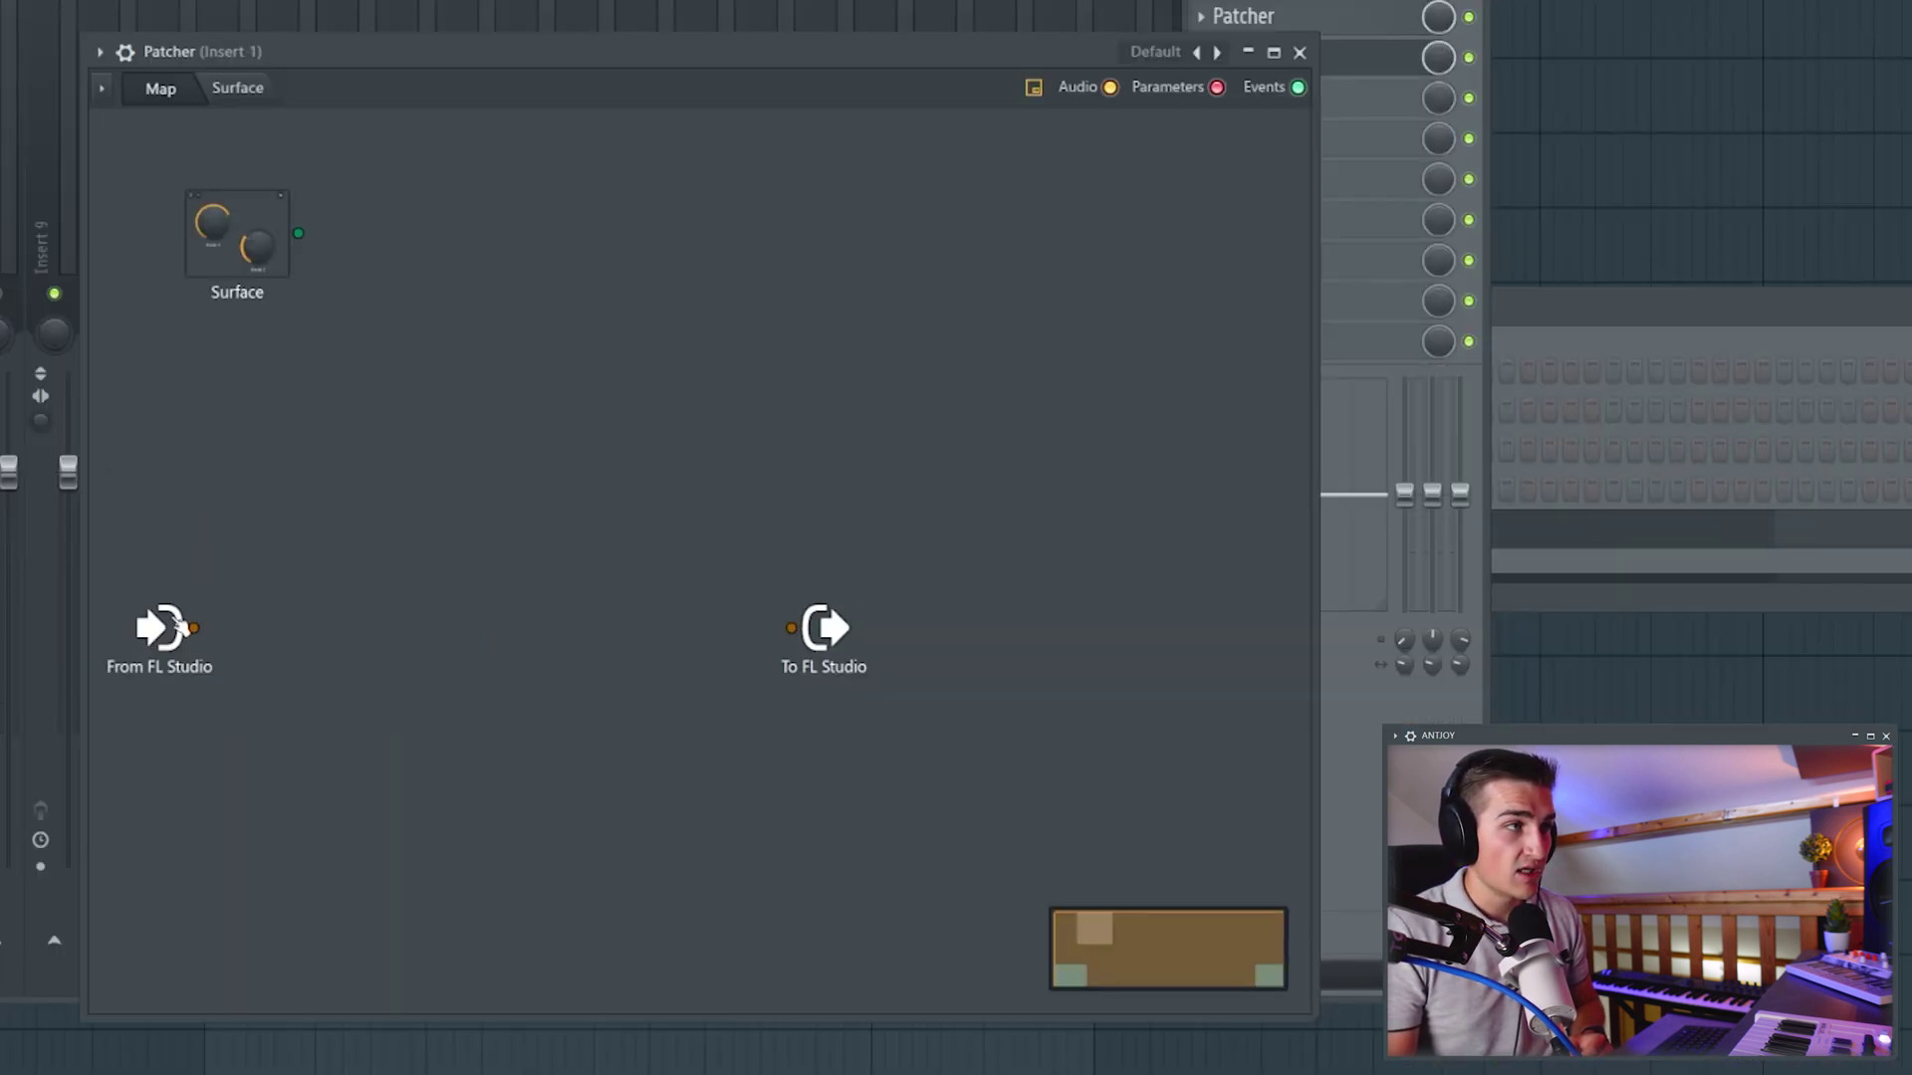
Add Fruity Reeverb 2 to the empty Patcher map and move it midway between the FL Studio input and output.
{"action": "right_click", "coordinate": [412, 401]}
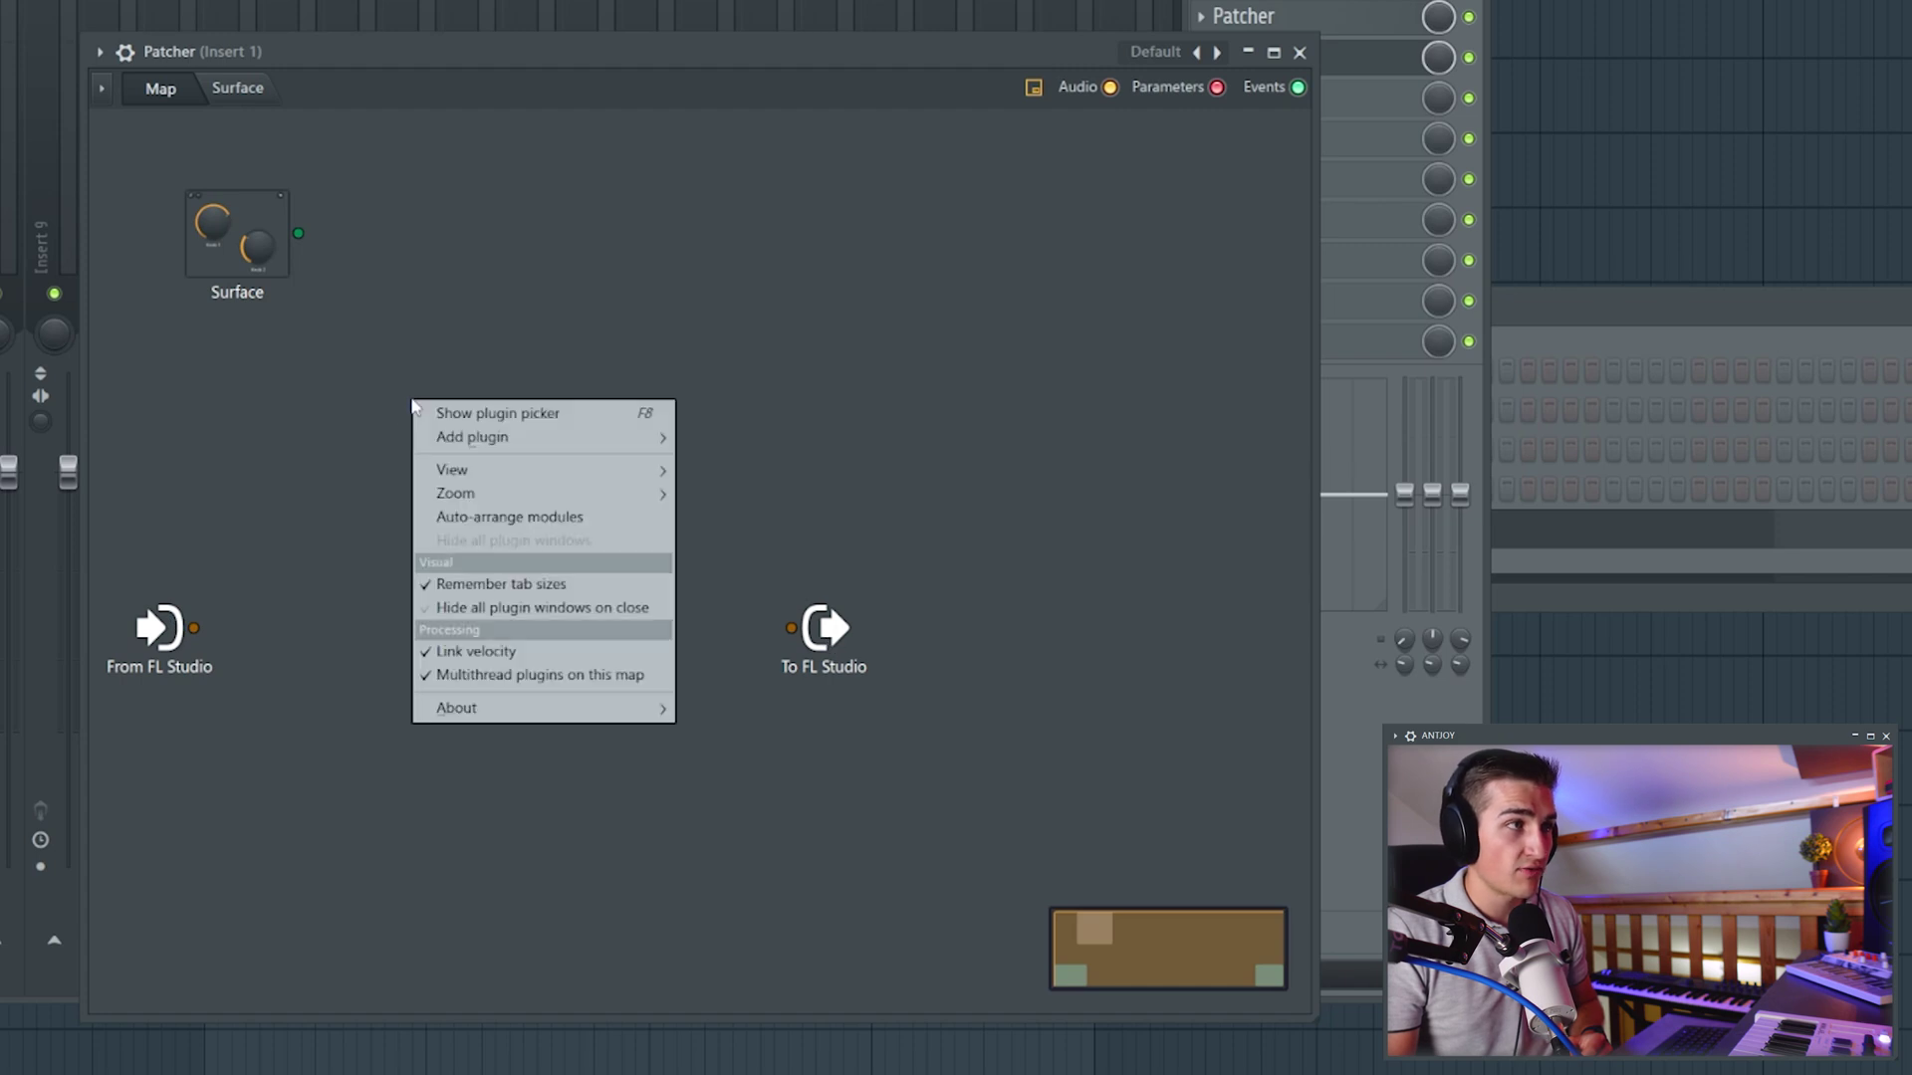
{"action": "mouse_move", "coordinate": [518, 438]}
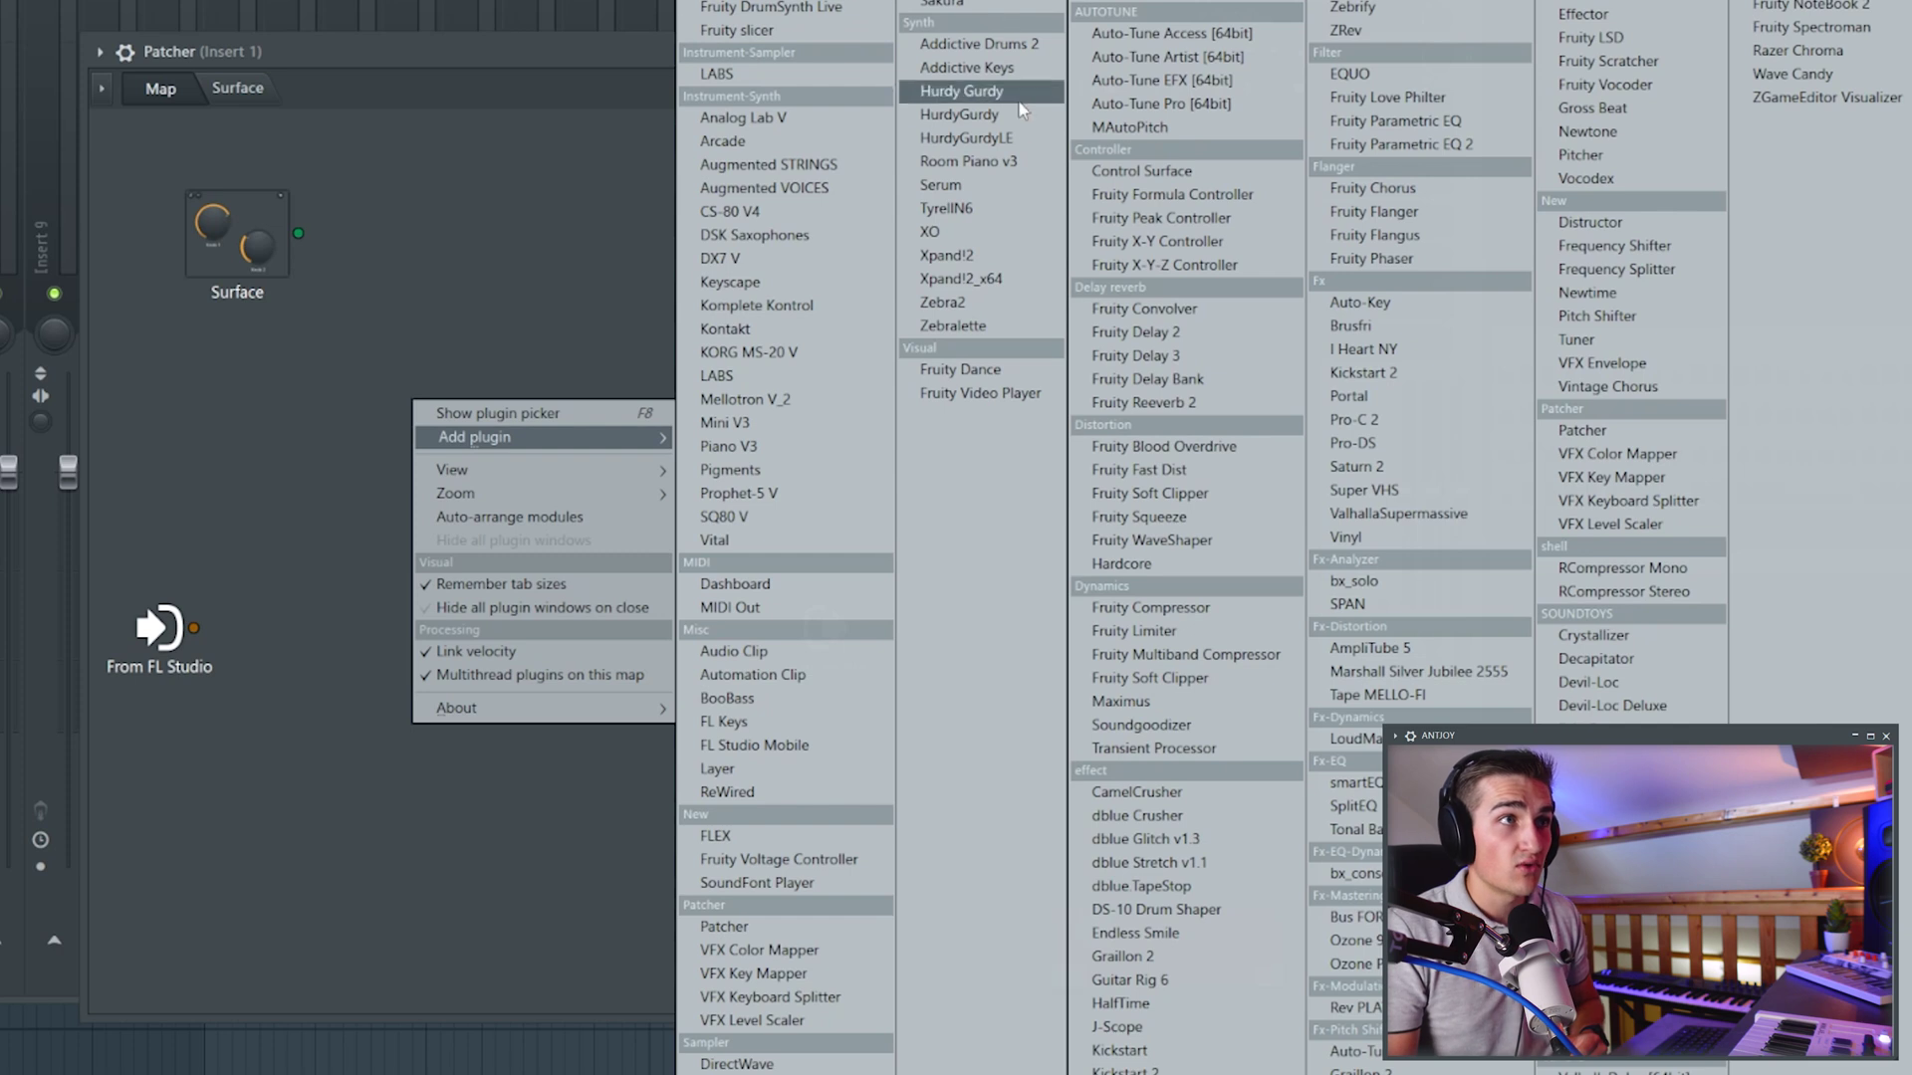
{"action": "left_click", "coordinate": [1246, 405]}
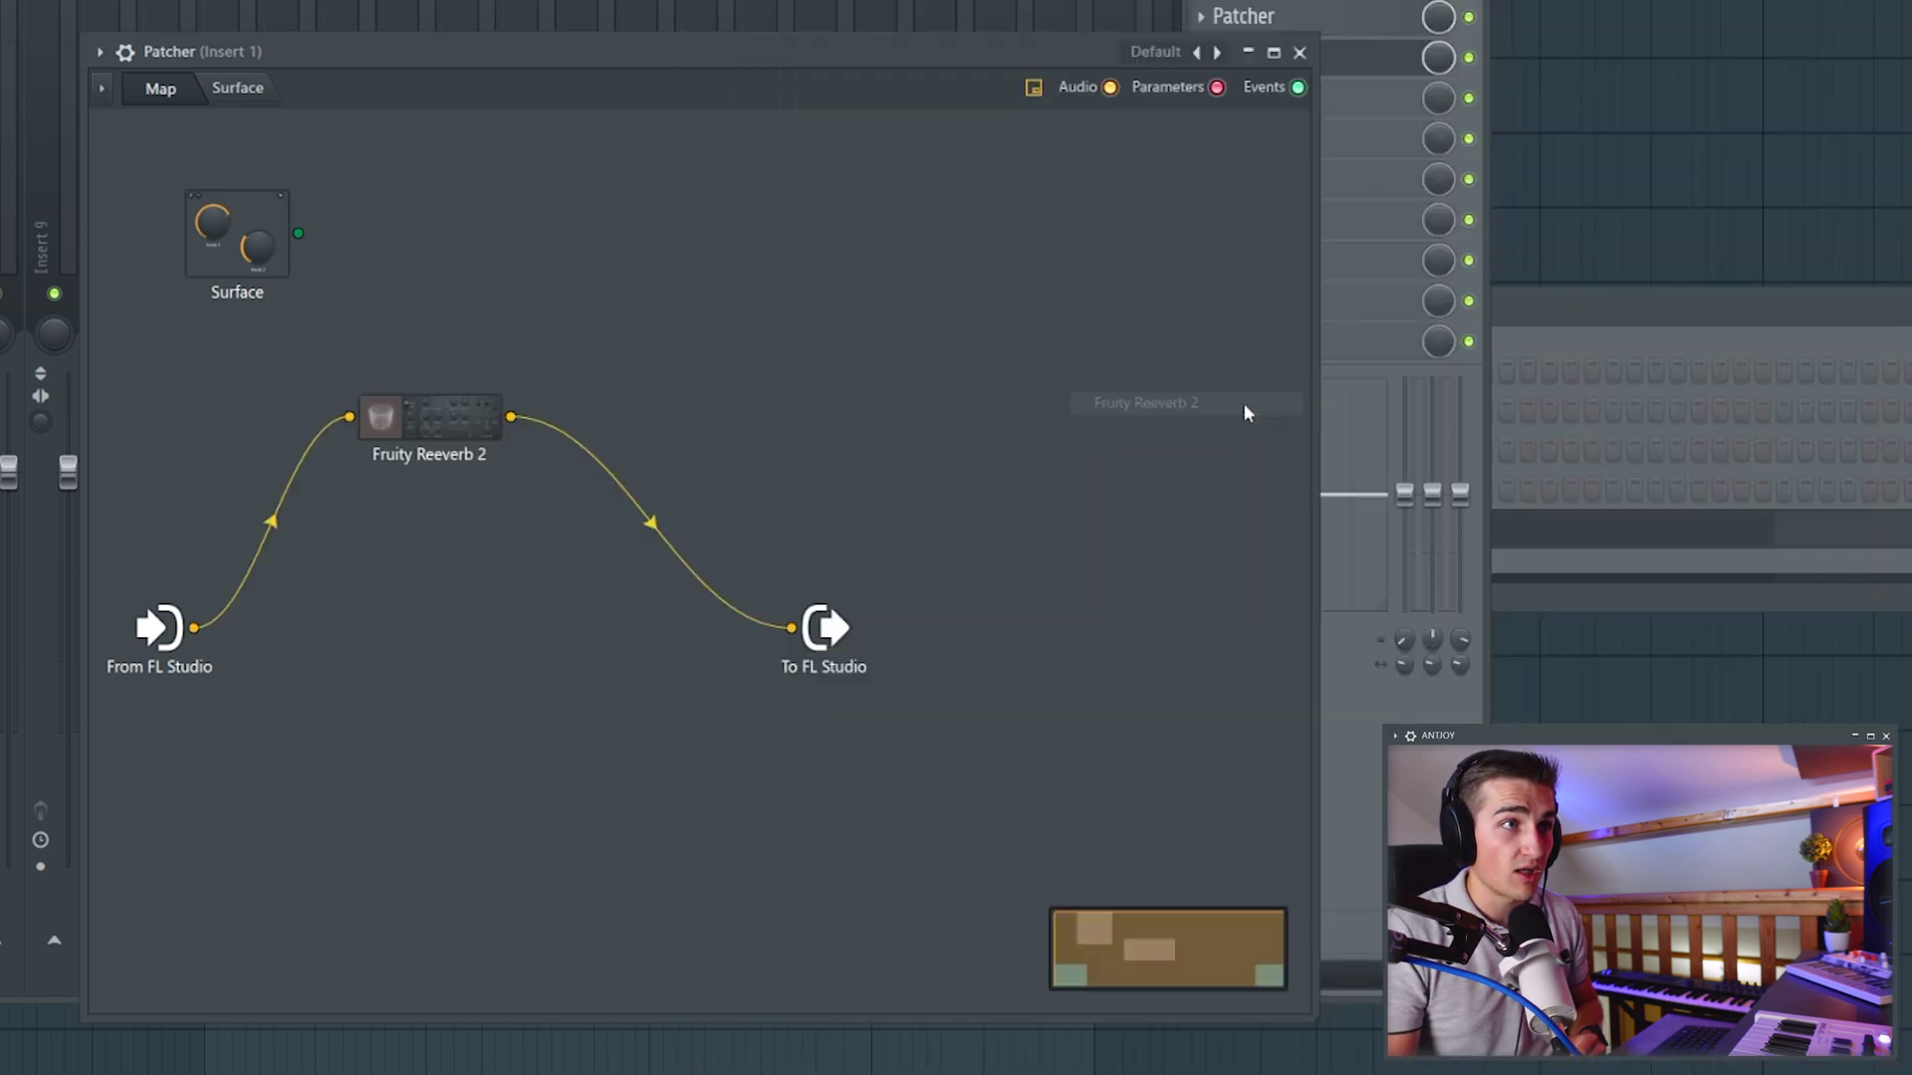
{"action": "left_click_drag", "start_coordinate": [432, 430], "coordinate": [519, 420]}
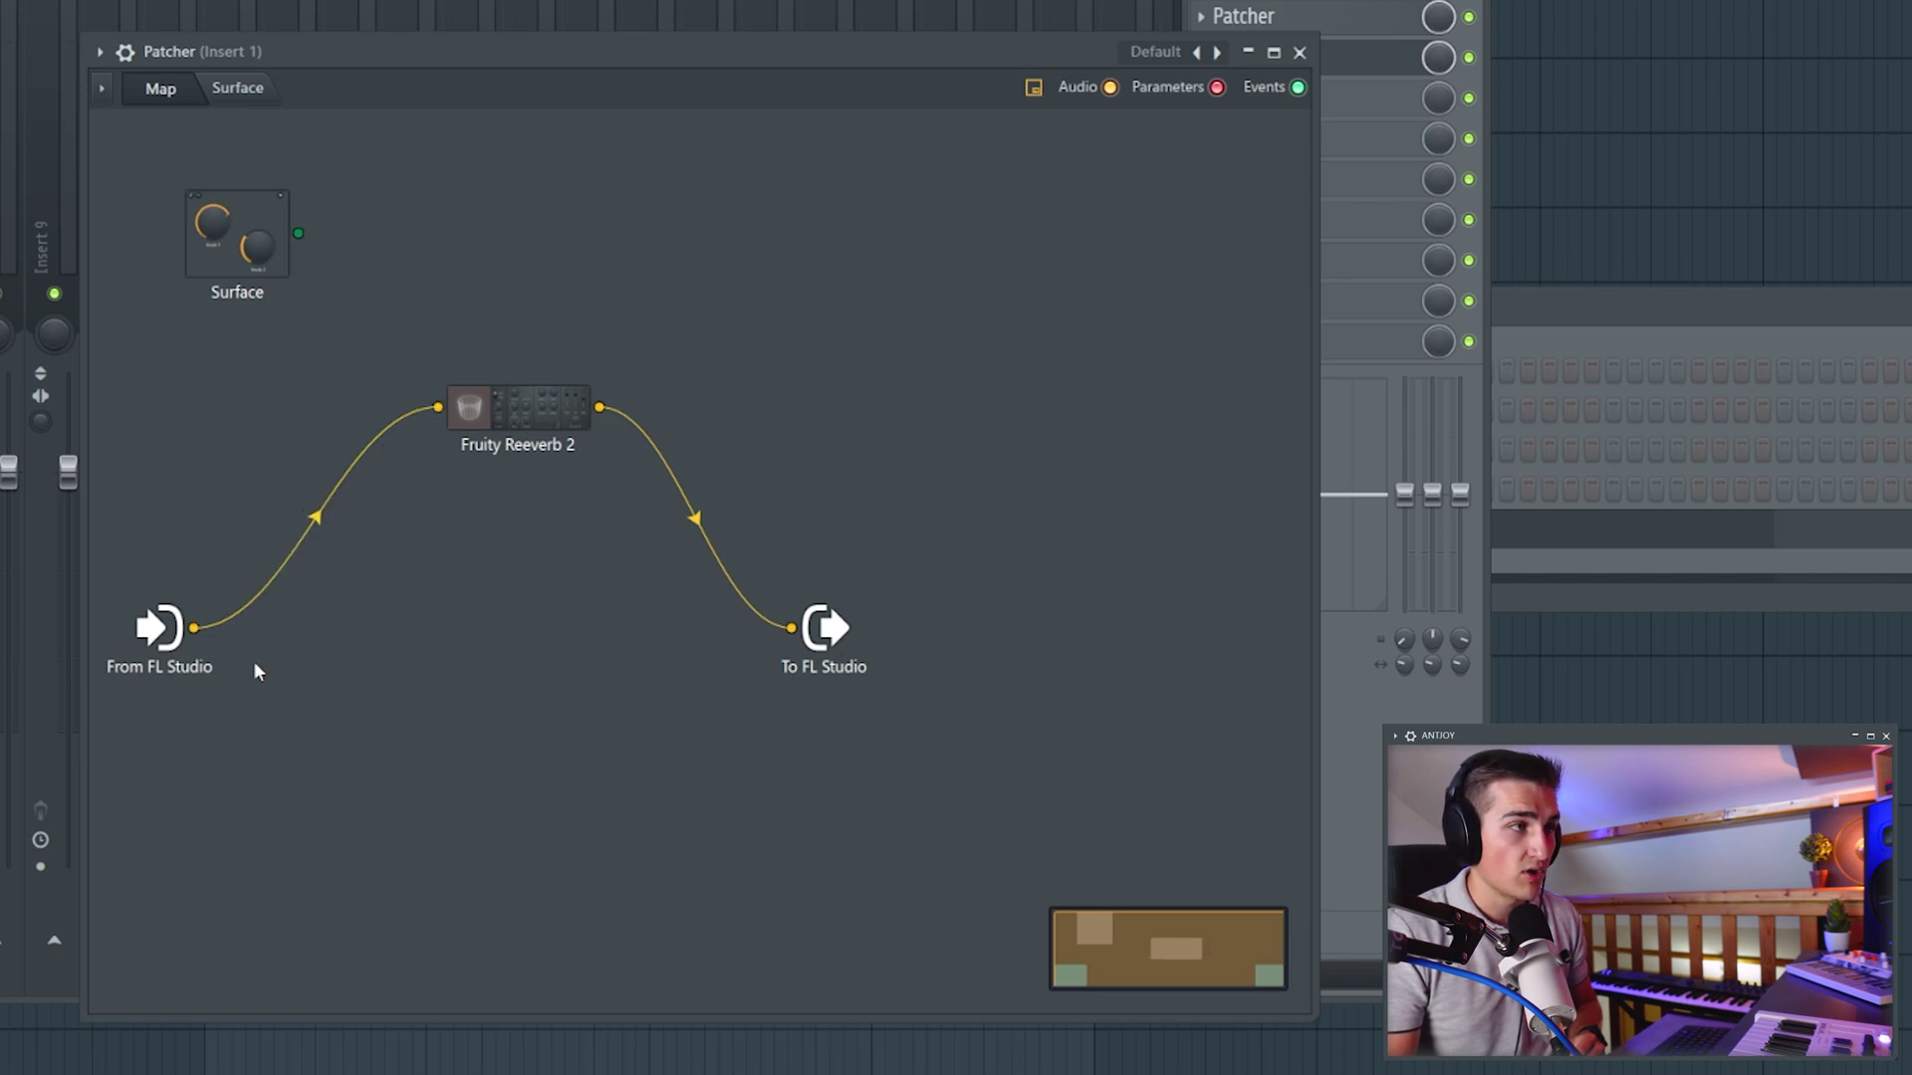
Add Fruity Limiter below the reverb and wire it in parallel from From FL Studio to To FL Studio.
{"action": "right_click", "coordinate": [544, 635]}
{"action": "mouse_move", "coordinate": [637, 670]}
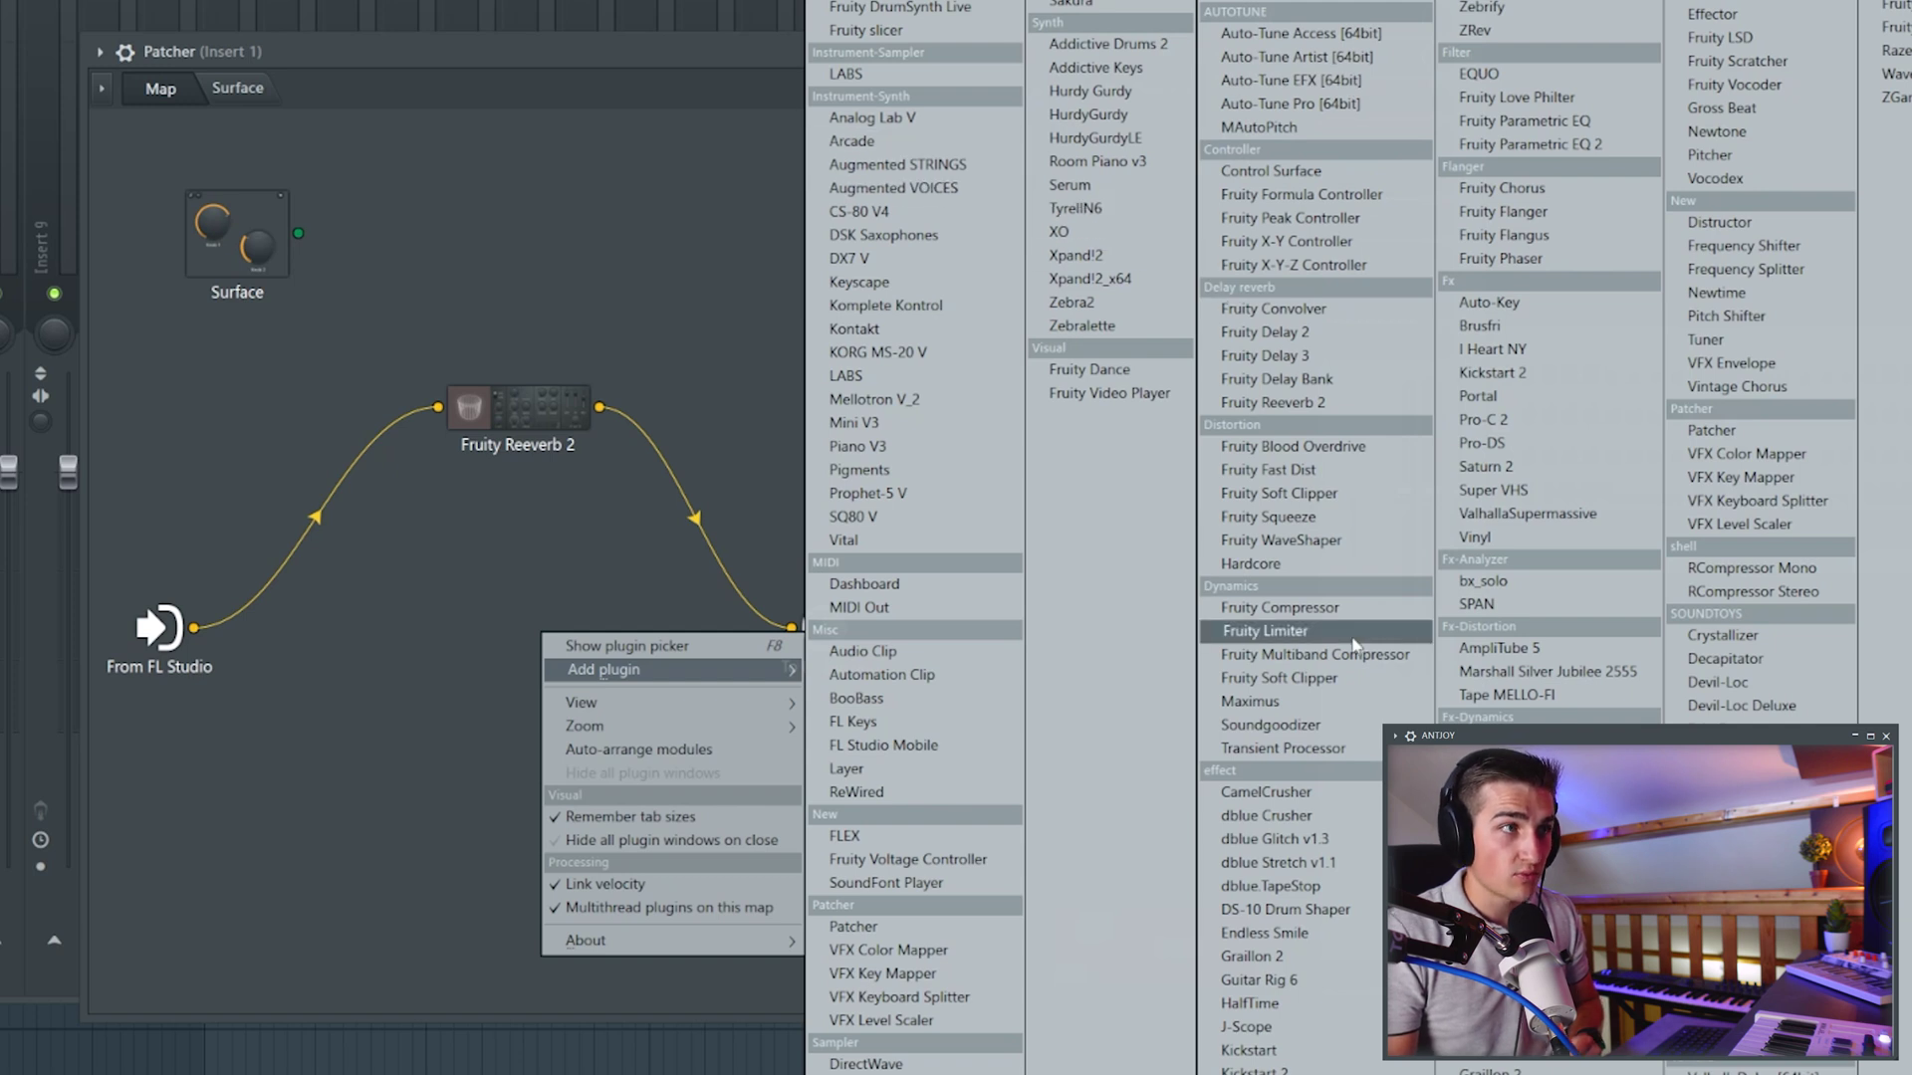
{"action": "left_click", "coordinate": [1262, 630]}
{"action": "left_click_drag", "start_coordinate": [194, 627], "coordinate": [424, 699]}
{"action": "left_click_drag", "start_coordinate": [585, 699], "coordinate": [791, 627]}
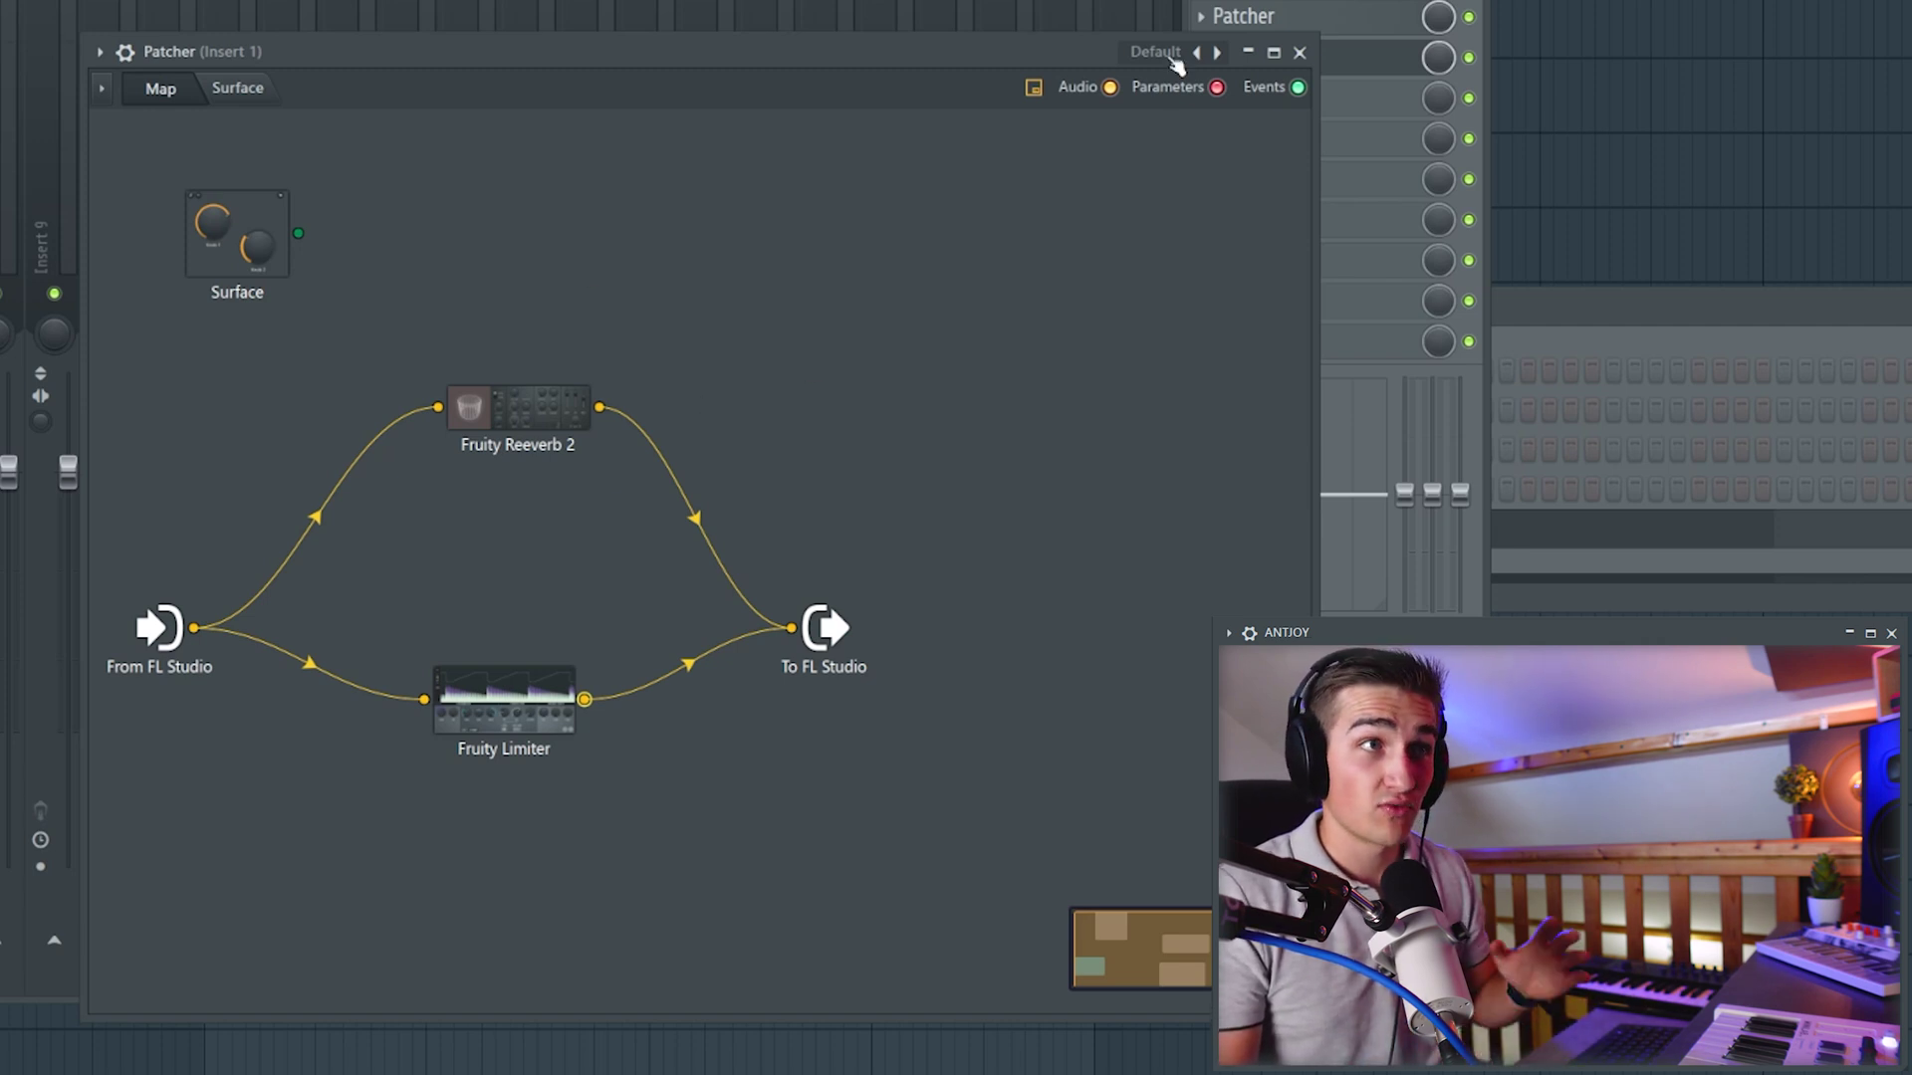
Open Patcher's preset list and look through the built-in presets.
{"action": "left_click", "coordinate": [1169, 58]}
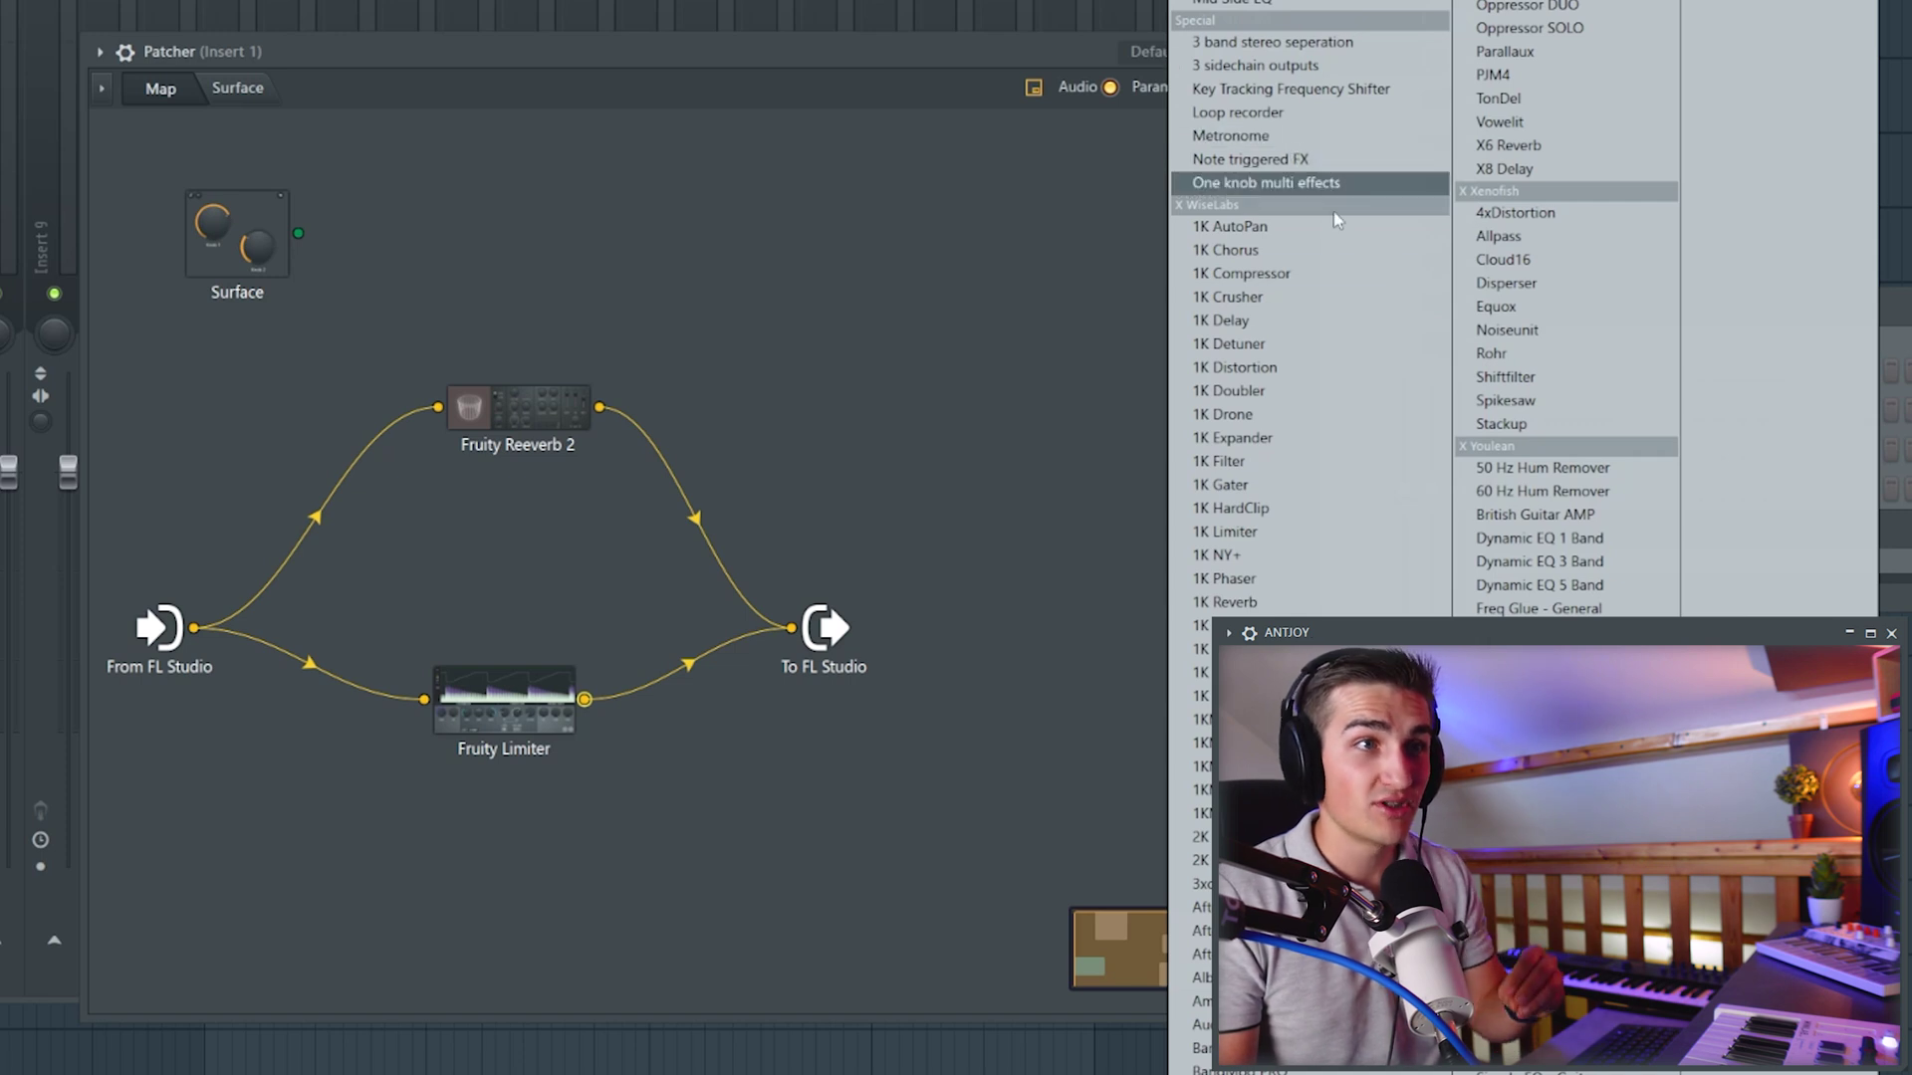